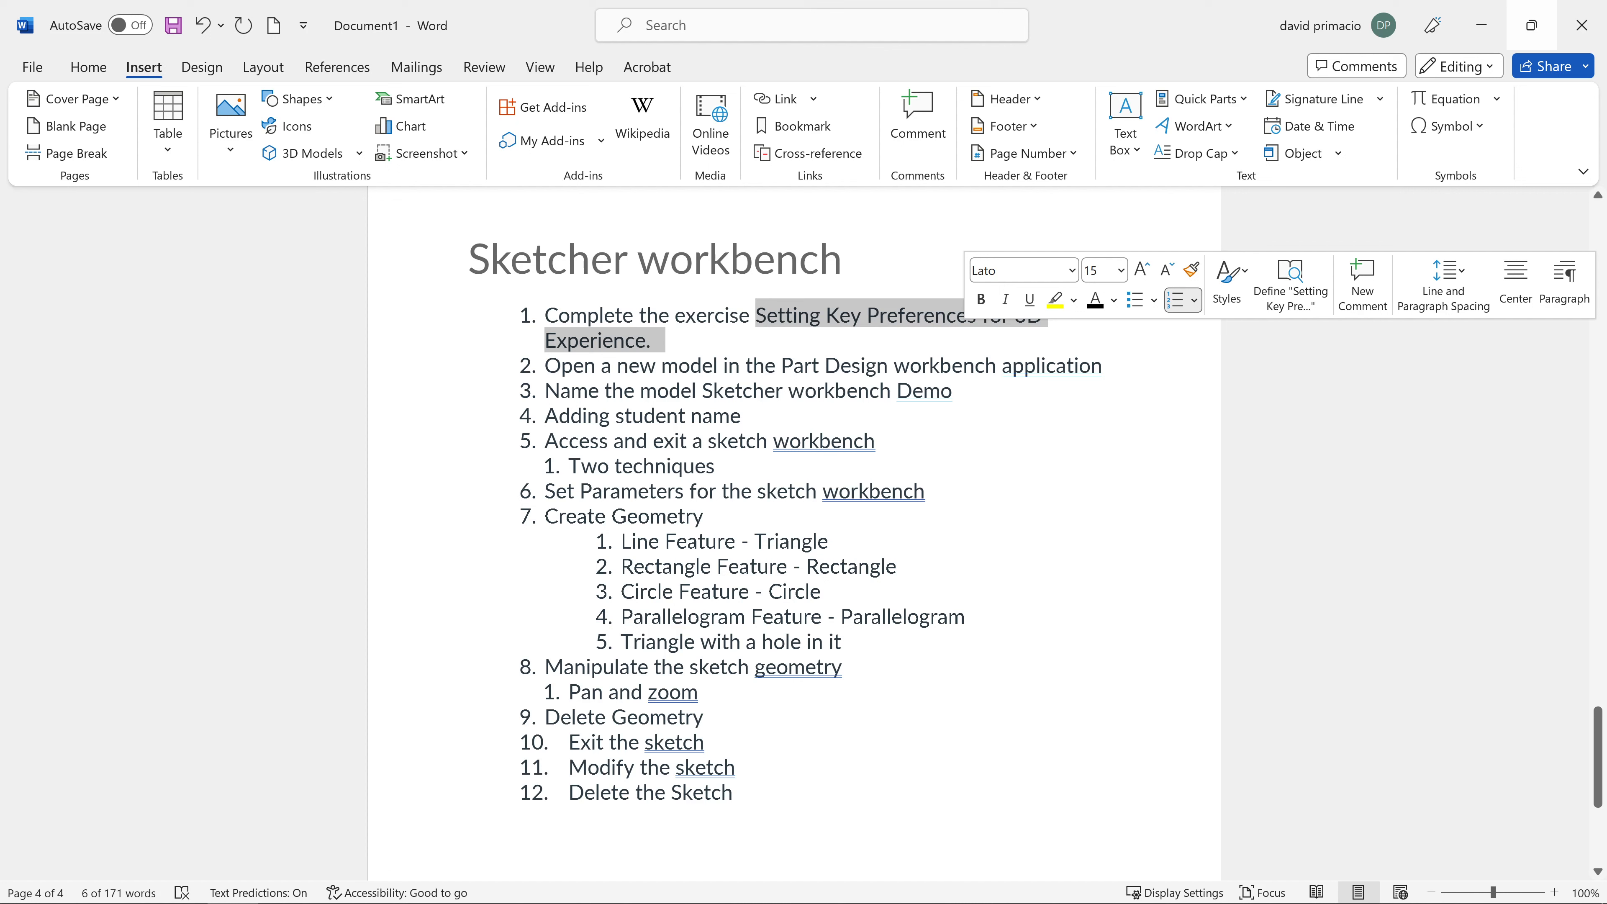
Review the opening items of the Sketcher workbench exercise list, covering key preferences, the new Part Design model and its name.
{"action": "left_click", "coordinate": [943, 378]}
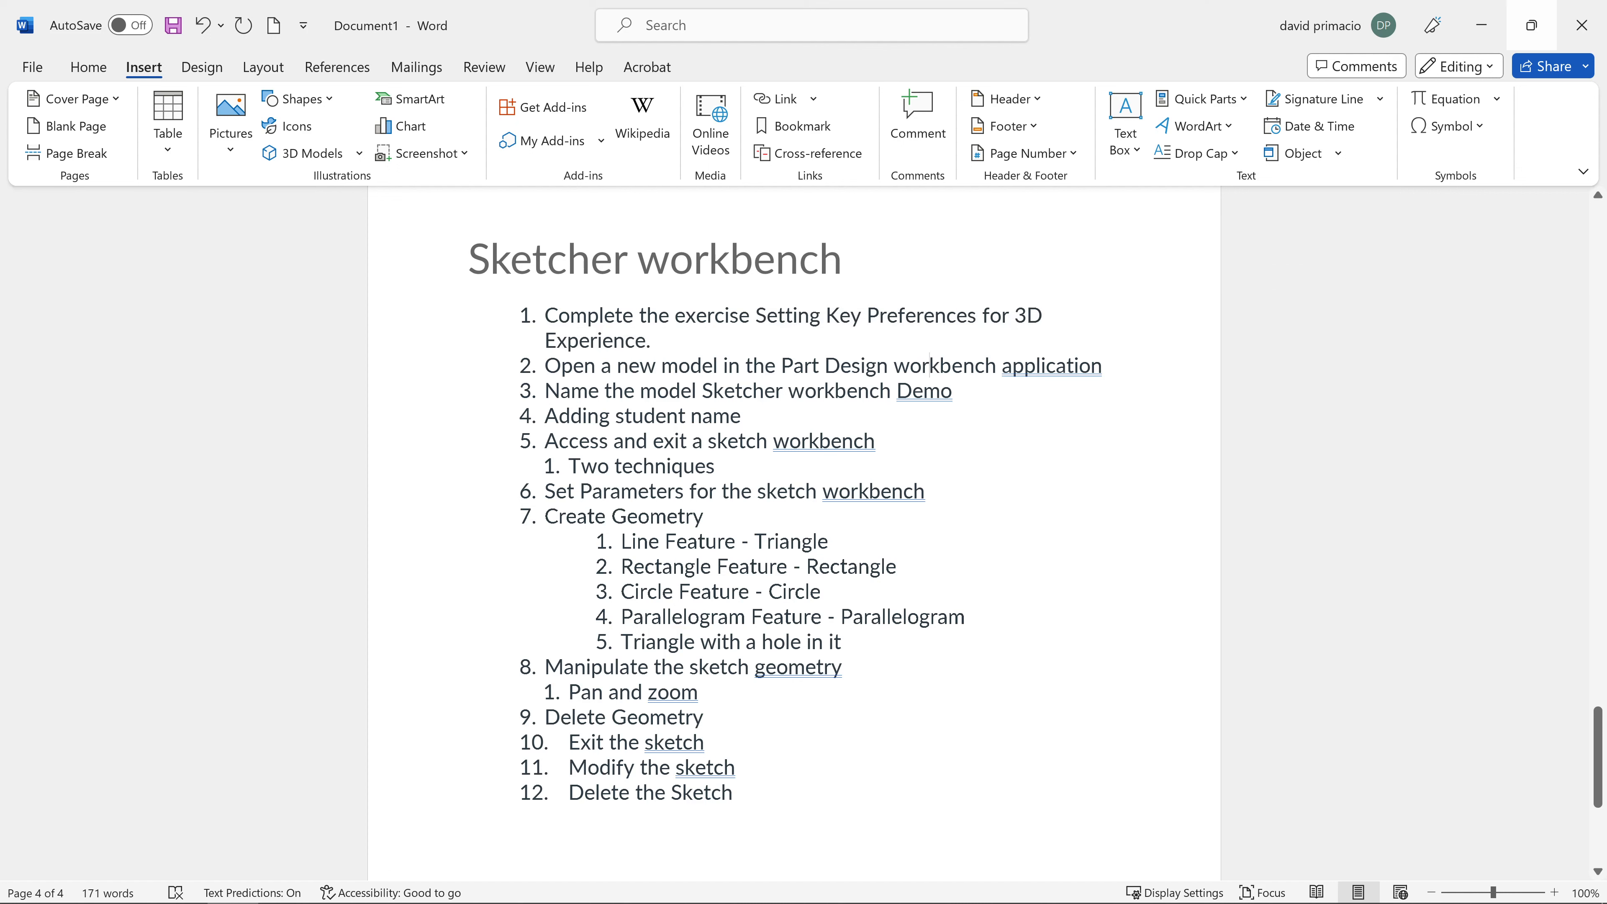
{"action": "left_click_drag", "start_coordinate": [783, 366], "coordinate": [1103, 366]}
{"action": "left_click", "coordinate": [952, 391]}
Switch to Chrome and read through the 3DEXPERIENCE platform invitation e-mail.
{"action": "mouse_move", "coordinate": [651, 897]}
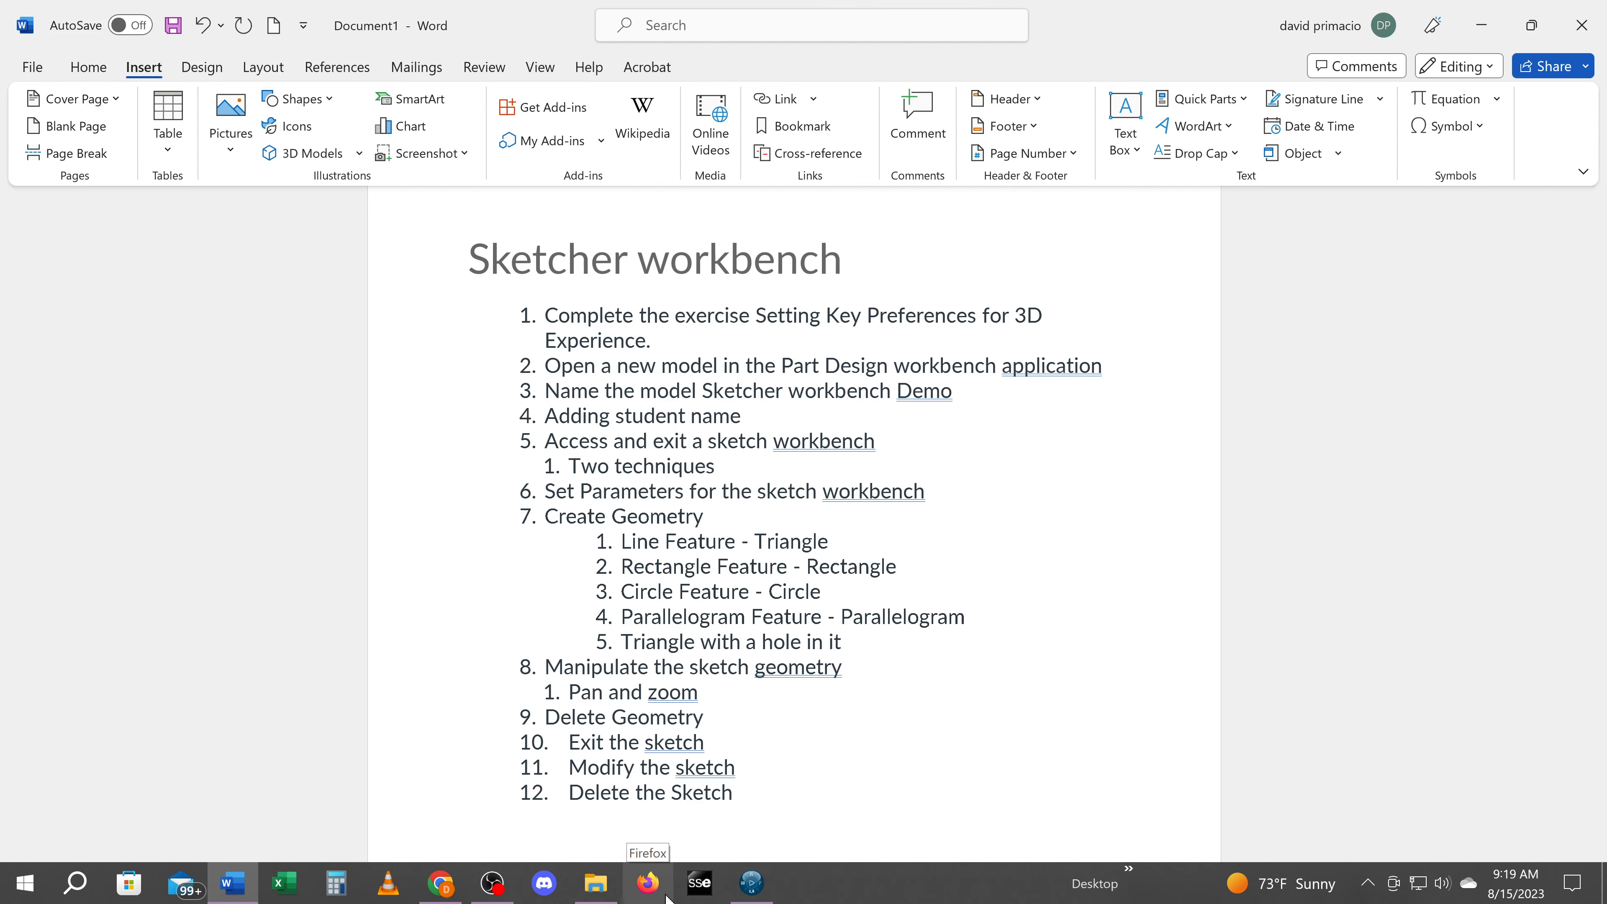
{"action": "mouse_move", "coordinate": [439, 894]}
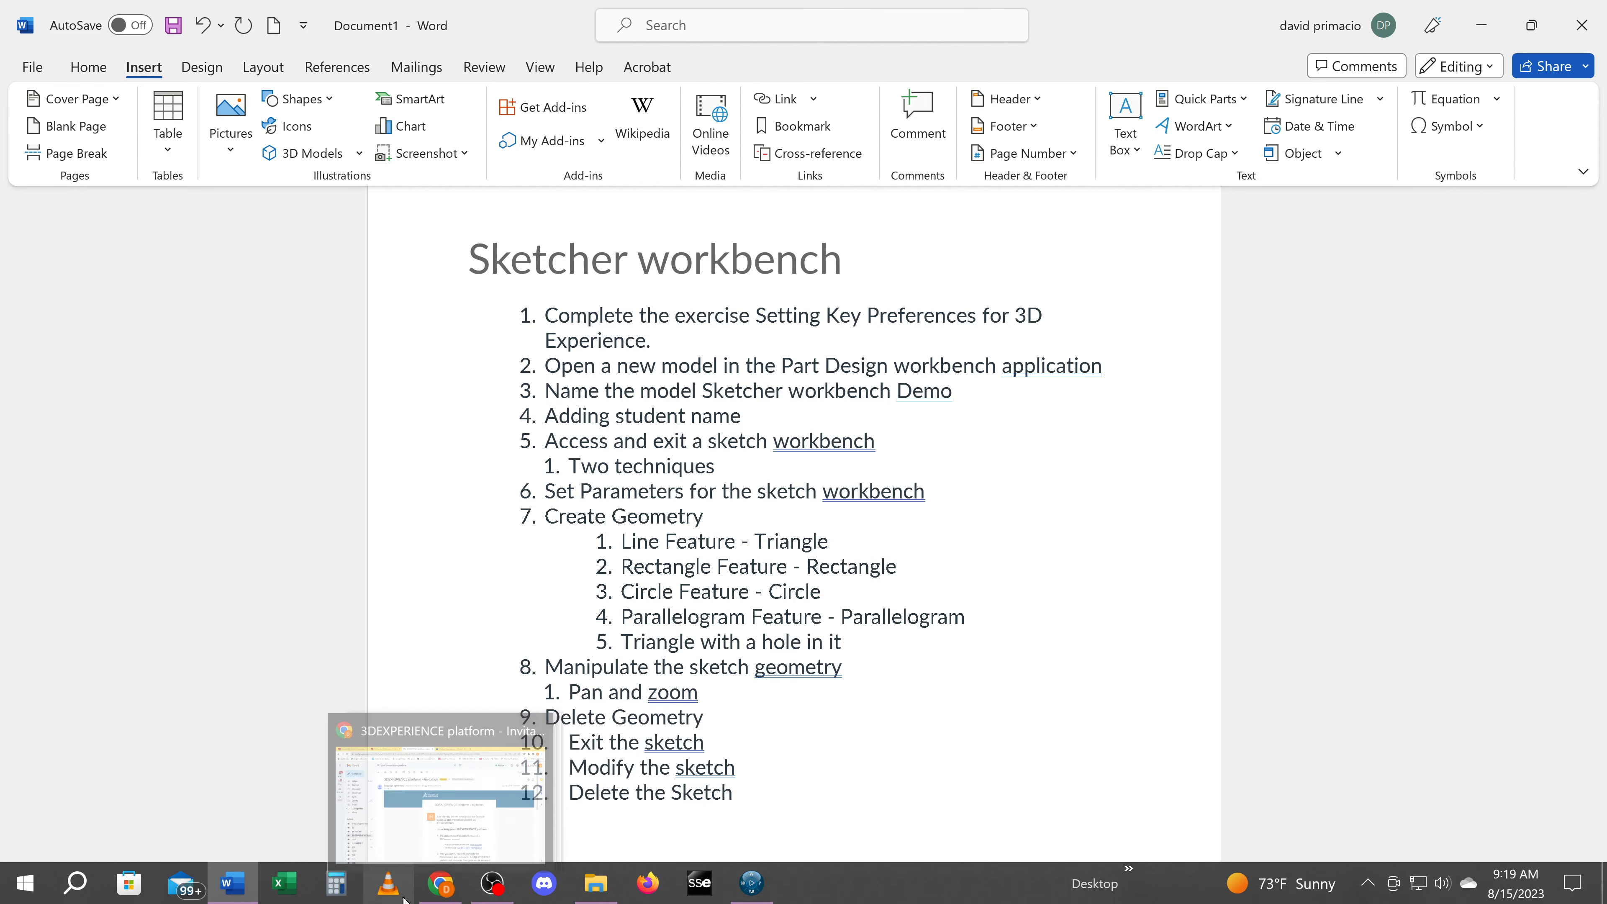
{"action": "left_click", "coordinate": [443, 830]}
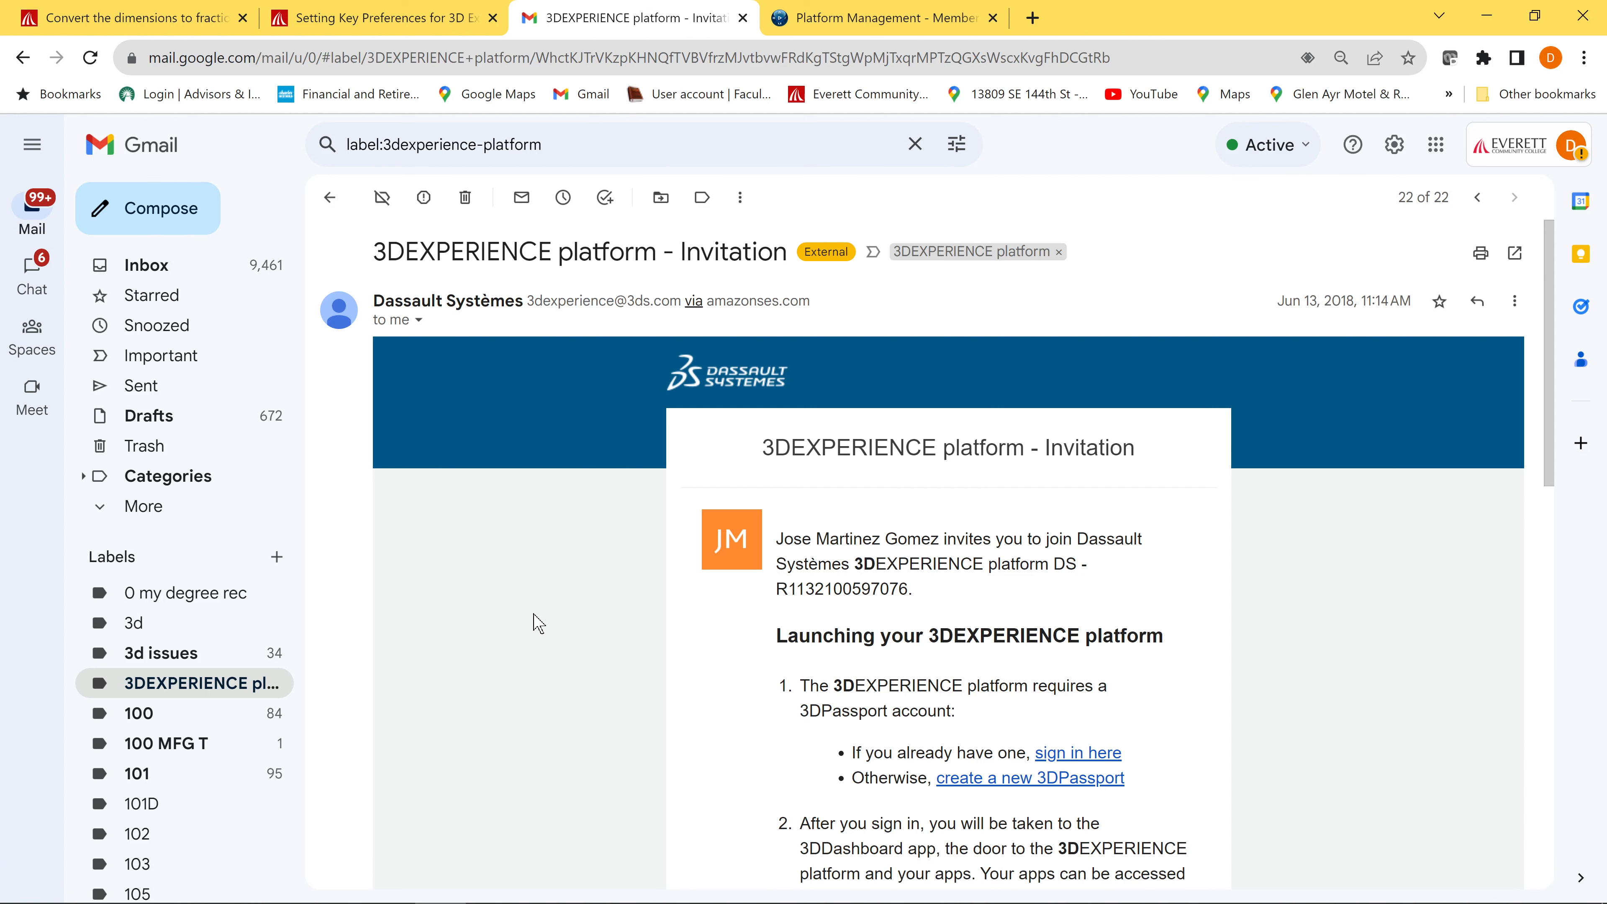
{"action": "scroll", "coordinate": [420, 442], "scroll_direction": "down", "scroll_amount": 5}
{"action": "scroll", "coordinate": [438, 467], "scroll_direction": "up", "scroll_amount": 5}
Go to the open 3DDashboard Platform Management page and display the roles and apps portfolio.
{"action": "left_click", "coordinate": [872, 26]}
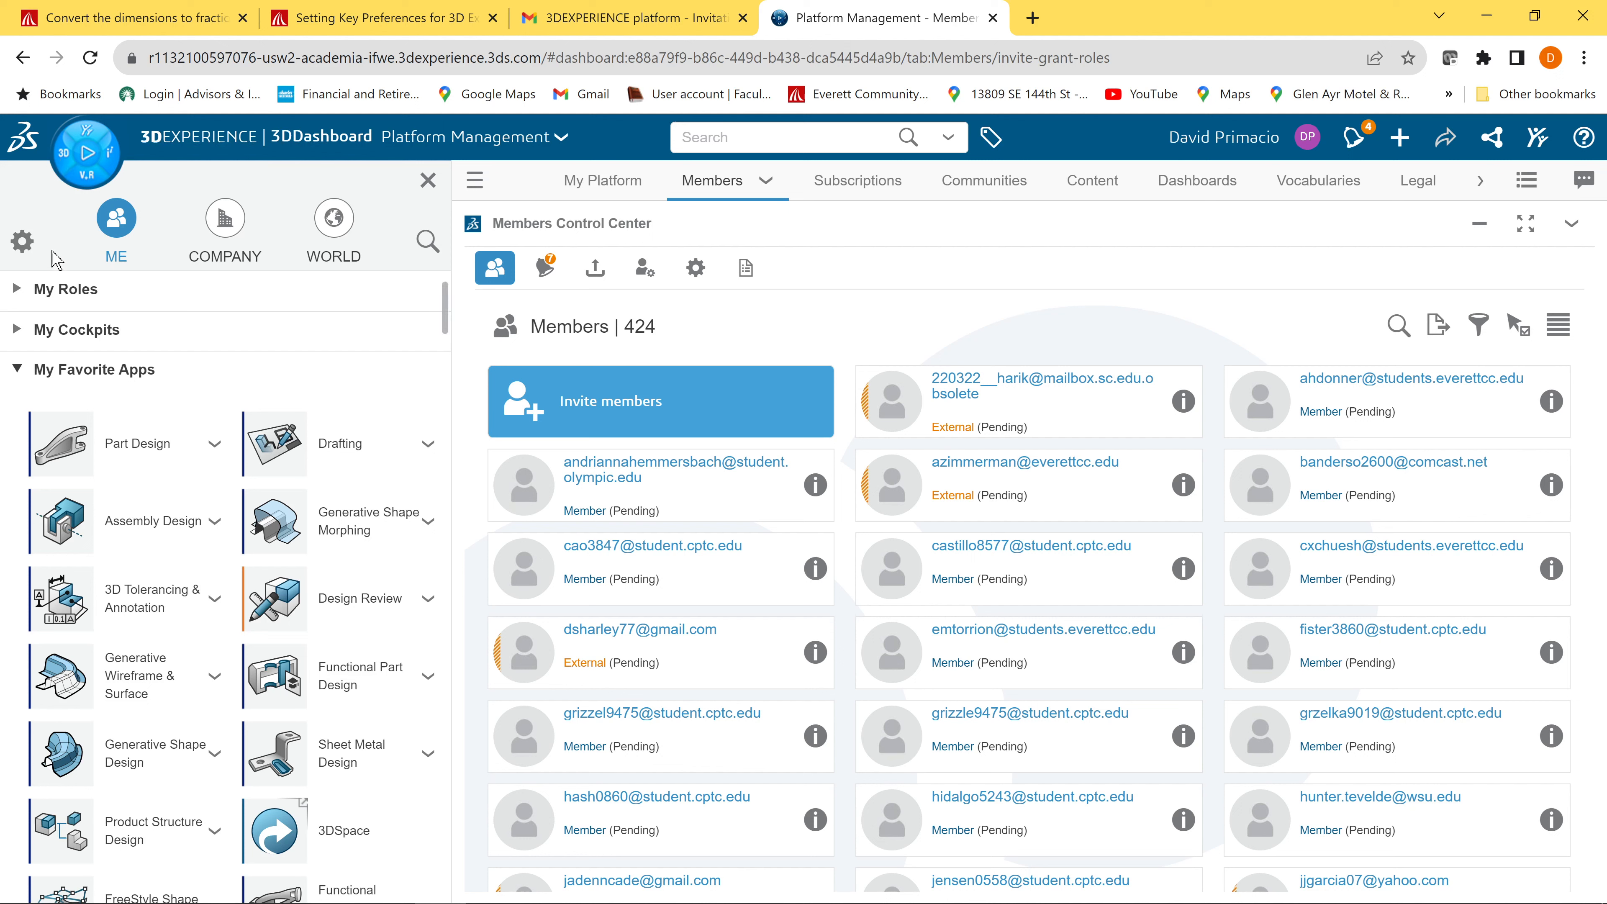
{"action": "left_click", "coordinate": [60, 166]}
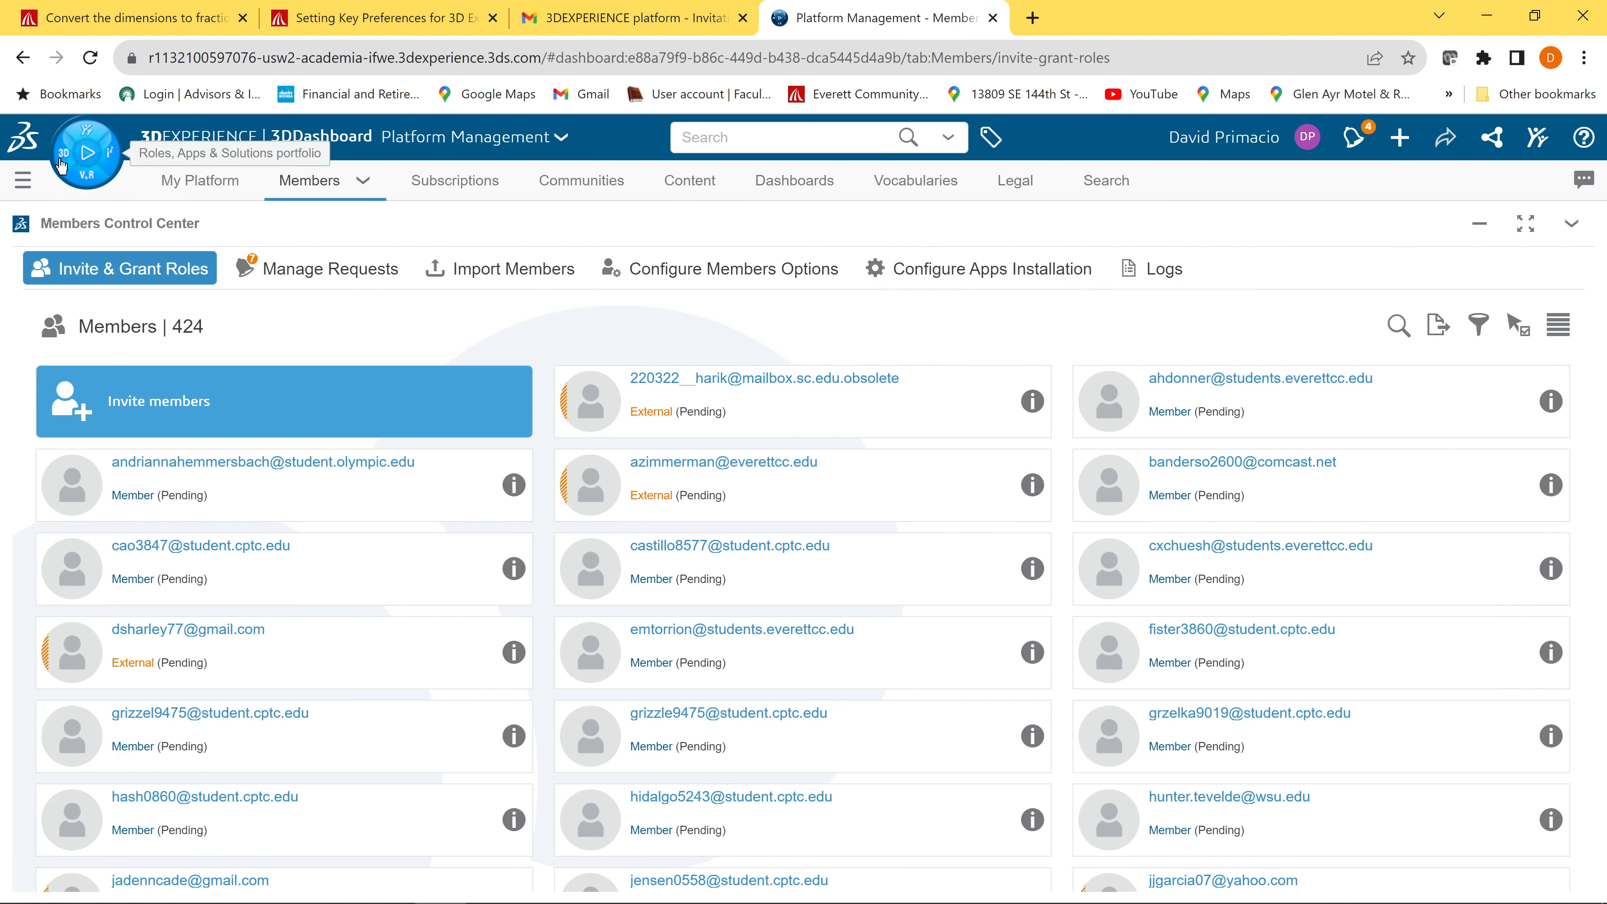
{"action": "left_click", "coordinate": [61, 166]}
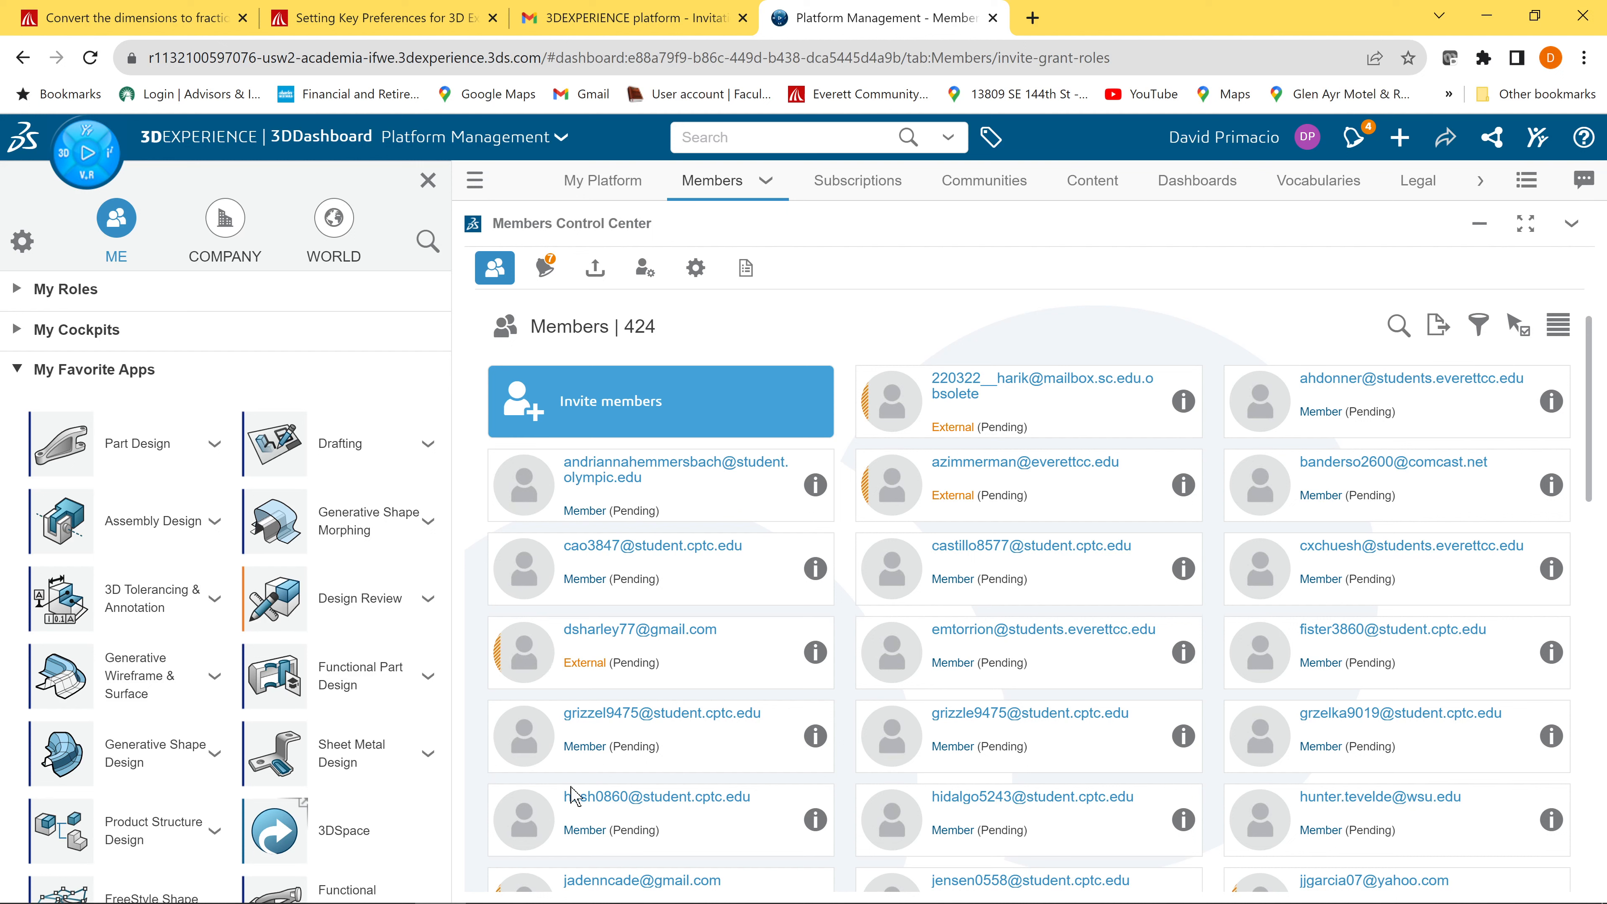
Switch to the 3DEXPERIENCE desktop application, dismiss the graphics driver error and restore the saved session.
{"action": "mouse_move", "coordinate": [598, 885]}
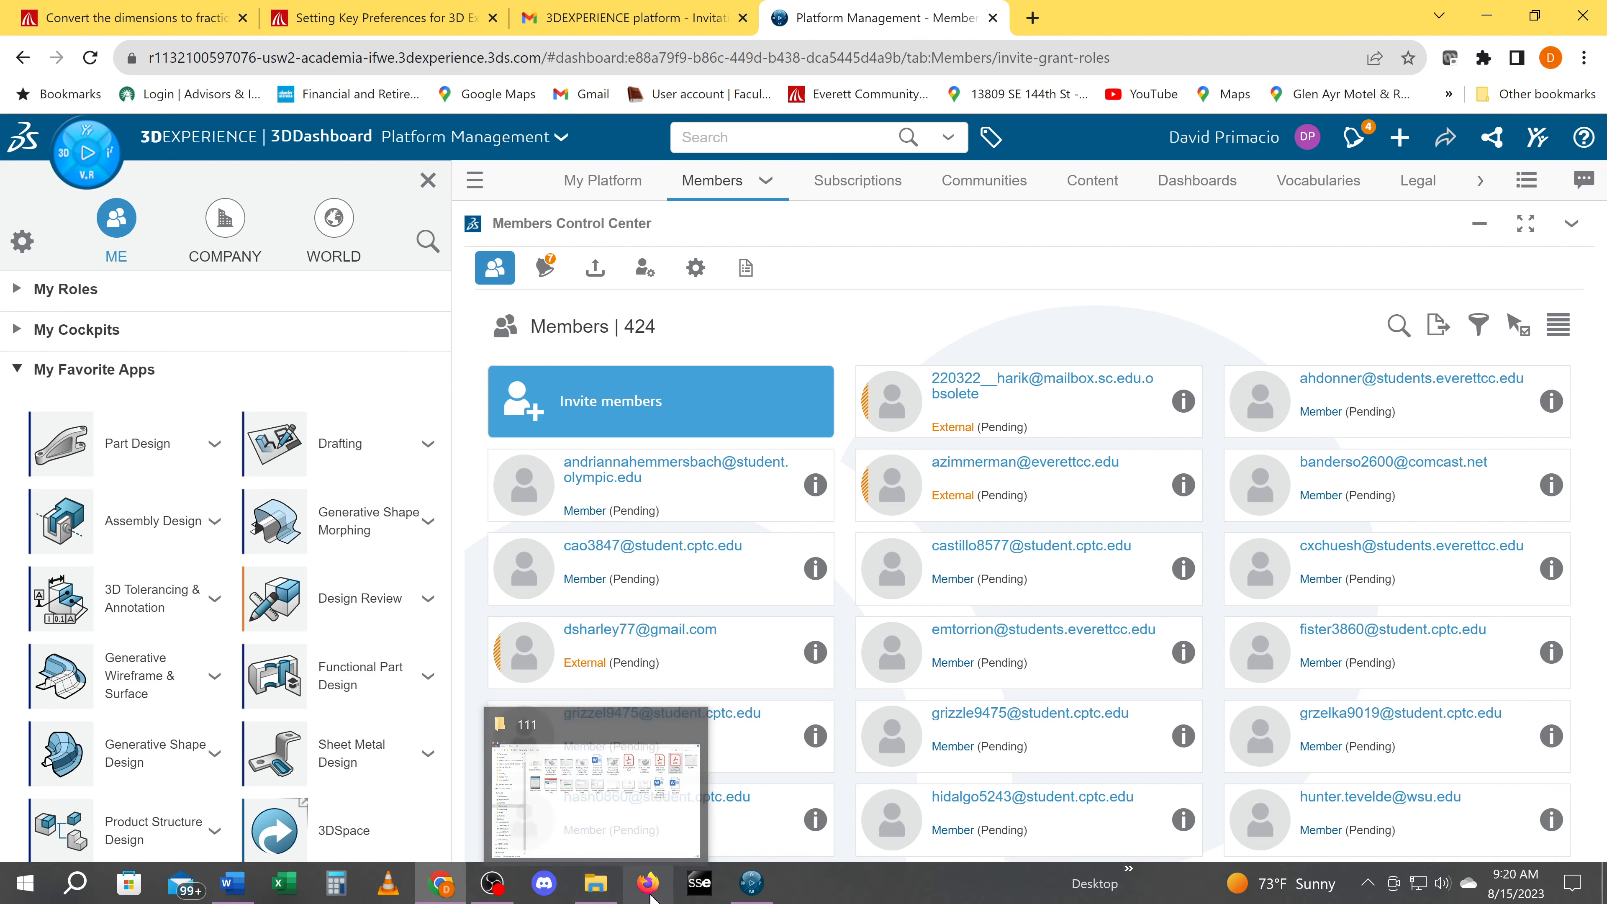
{"action": "mouse_move", "coordinate": [747, 887]}
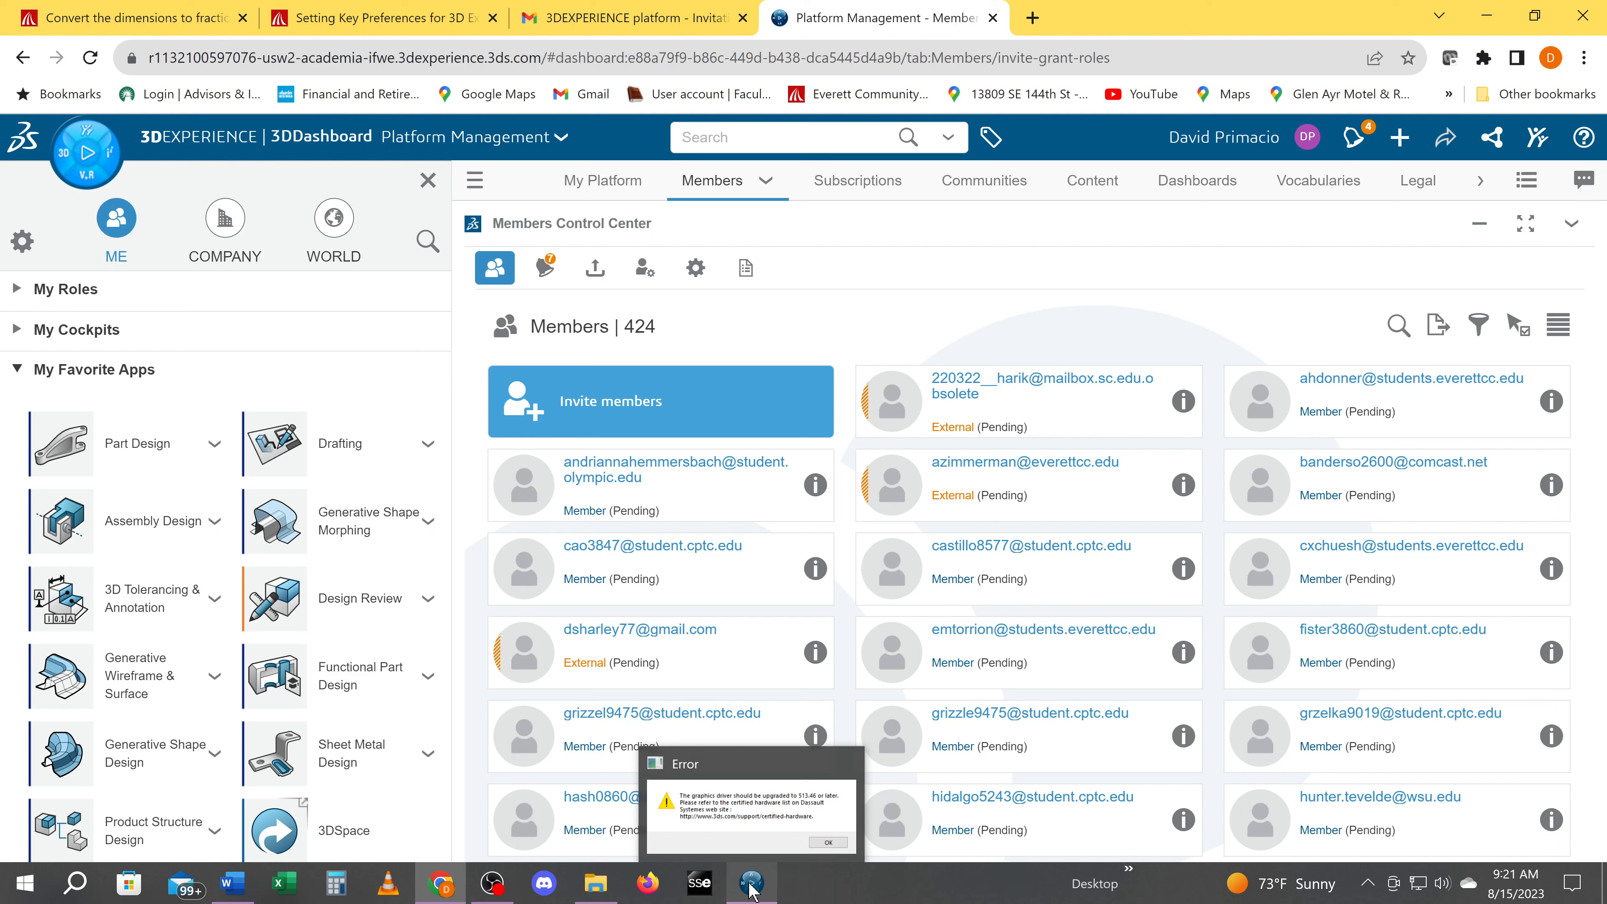
{"action": "left_click", "coordinate": [752, 886]}
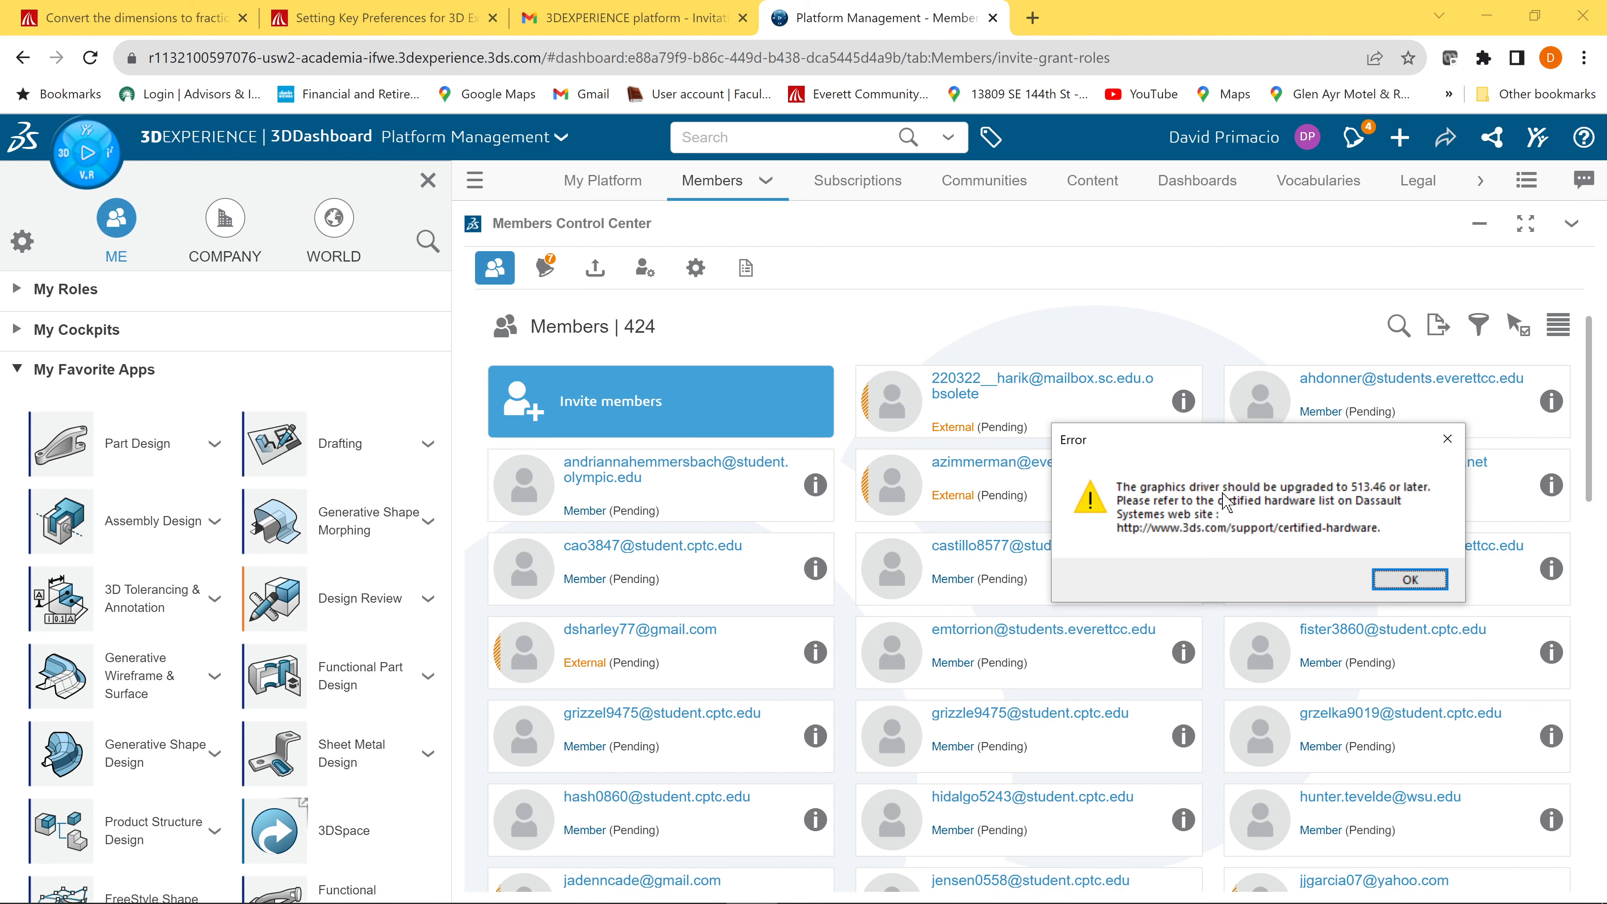
{"action": "left_click", "coordinate": [1411, 580]}
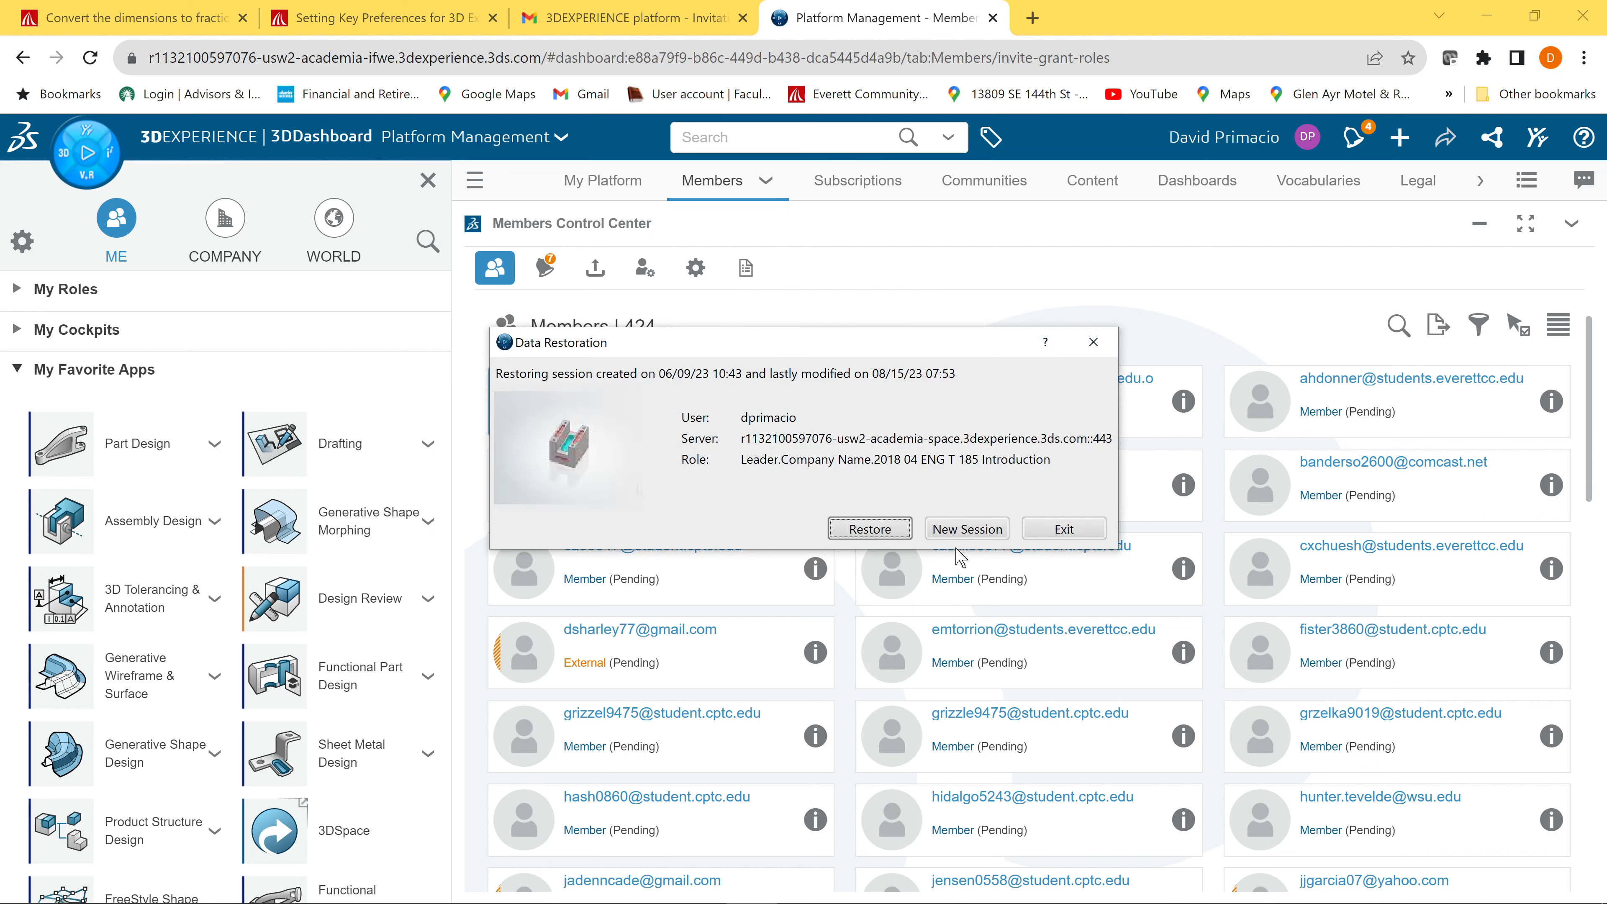
{"action": "left_click", "coordinate": [886, 532]}
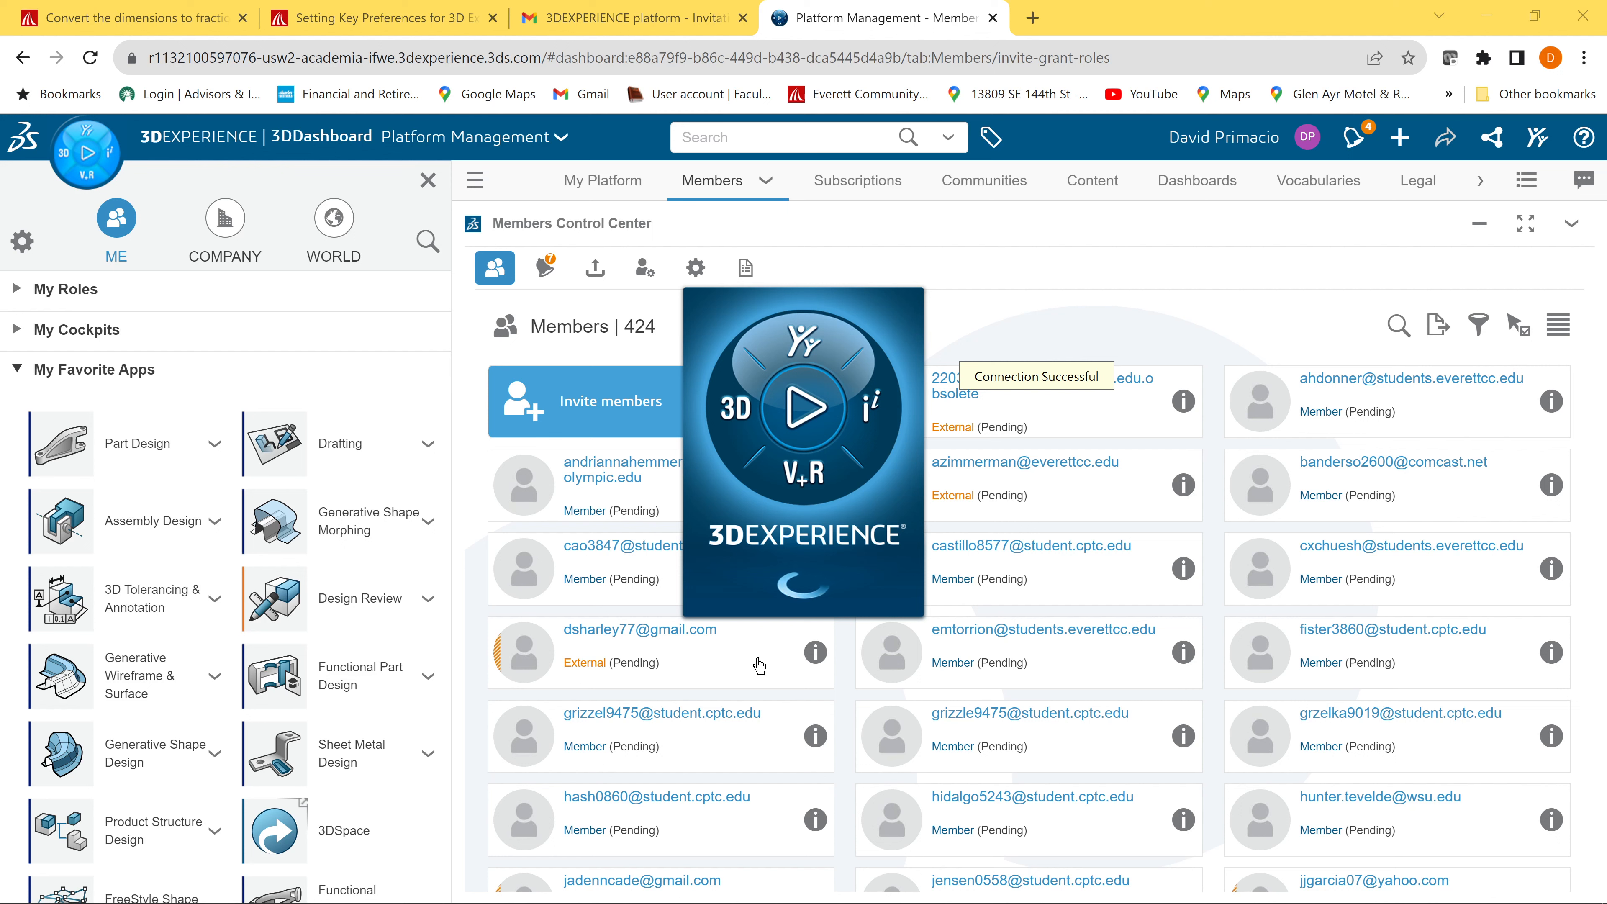
{"action": "mouse_move", "coordinate": [782, 902]}
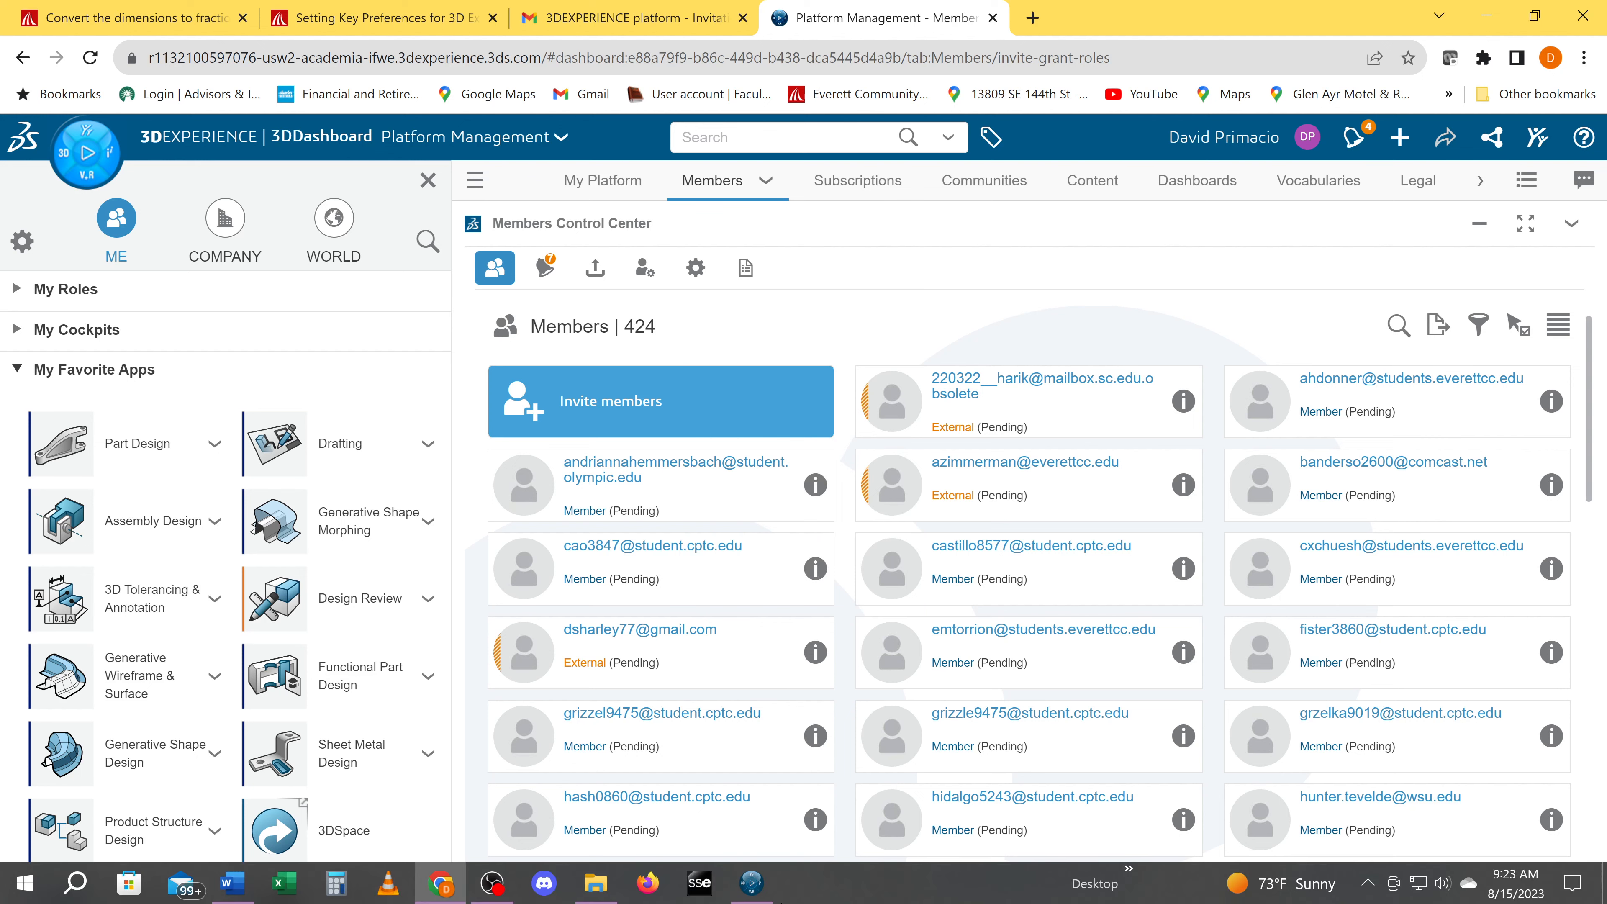
{"action": "left_click", "coordinate": [759, 891]}
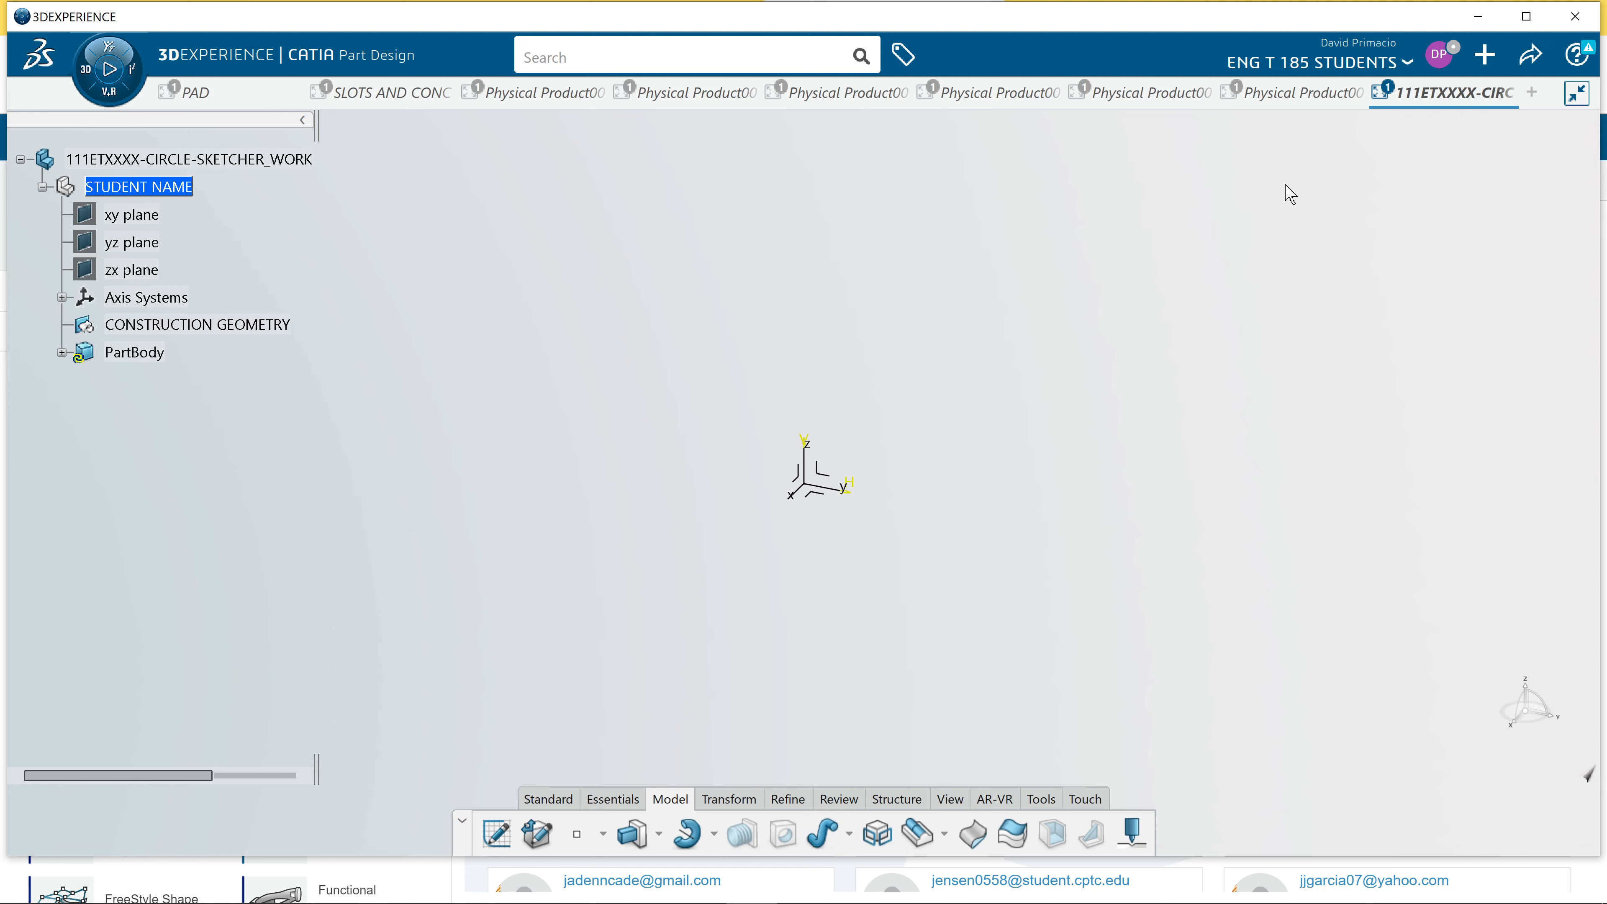
Create a new Part Design model in a new tab and expand its Axis Systems branch.
{"action": "left_click", "coordinate": [1531, 92]}
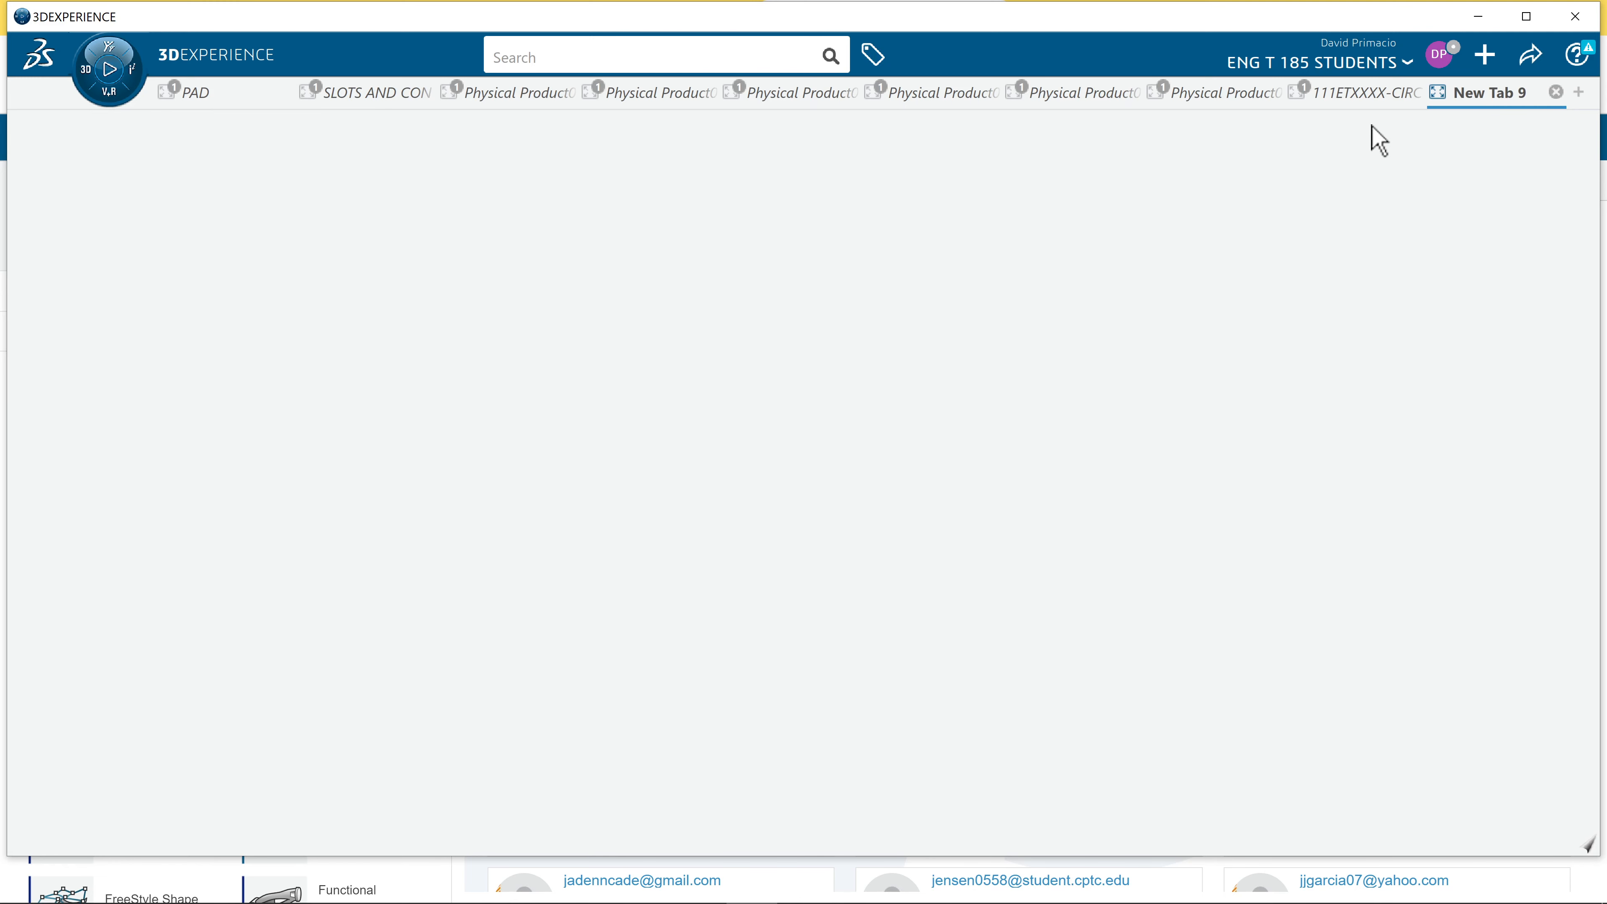
{"action": "left_click", "coordinate": [87, 70]}
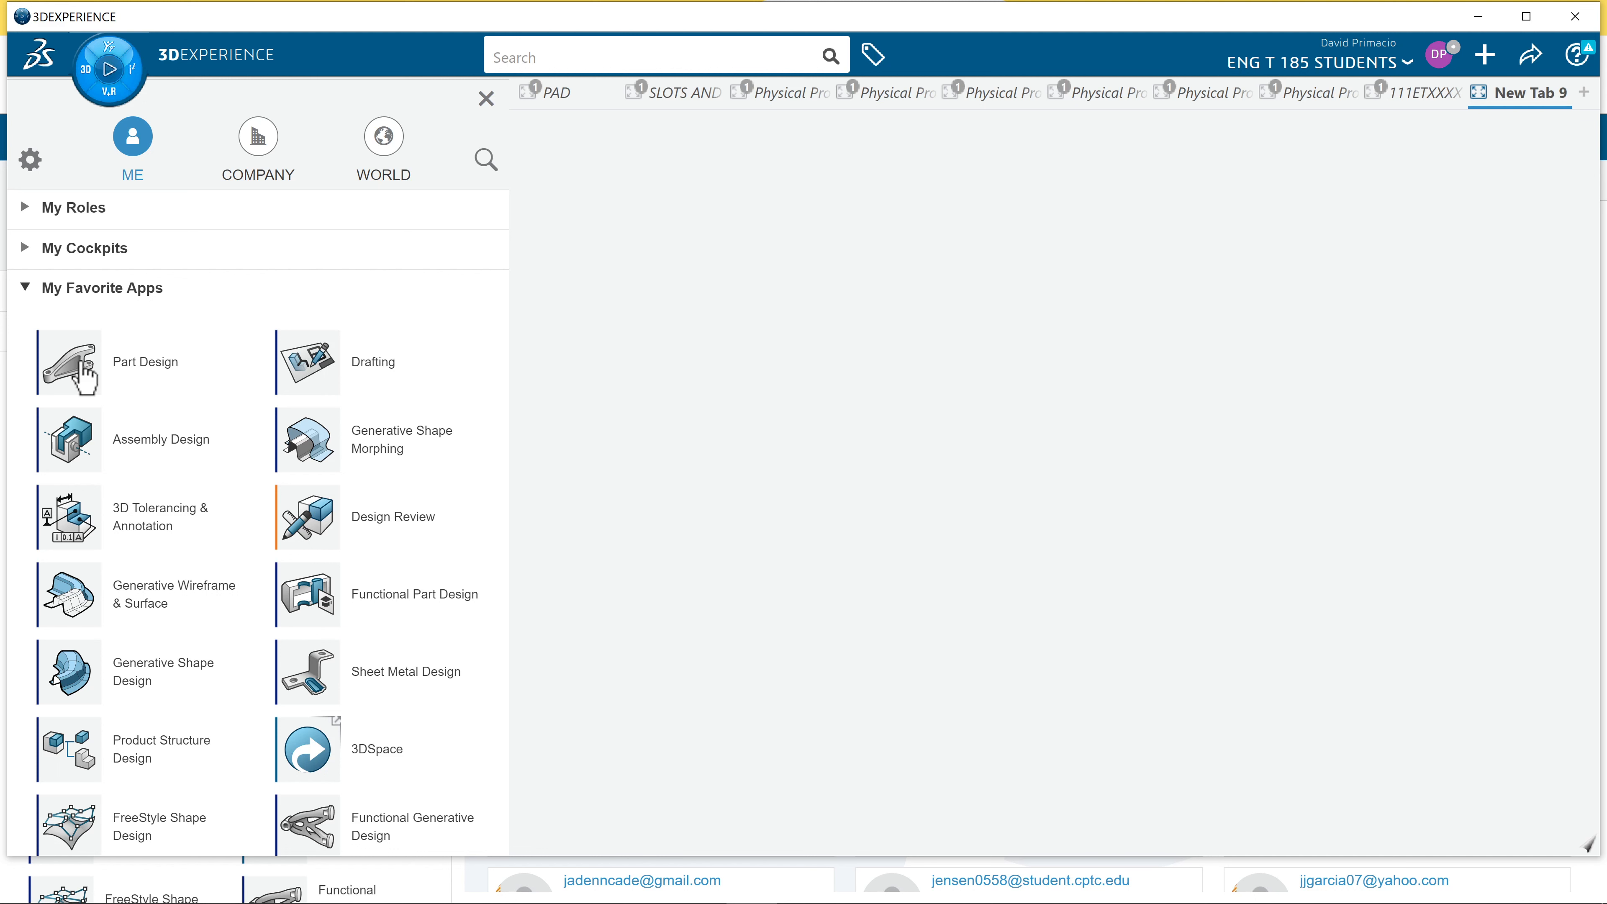
{"action": "left_click", "coordinate": [84, 378]}
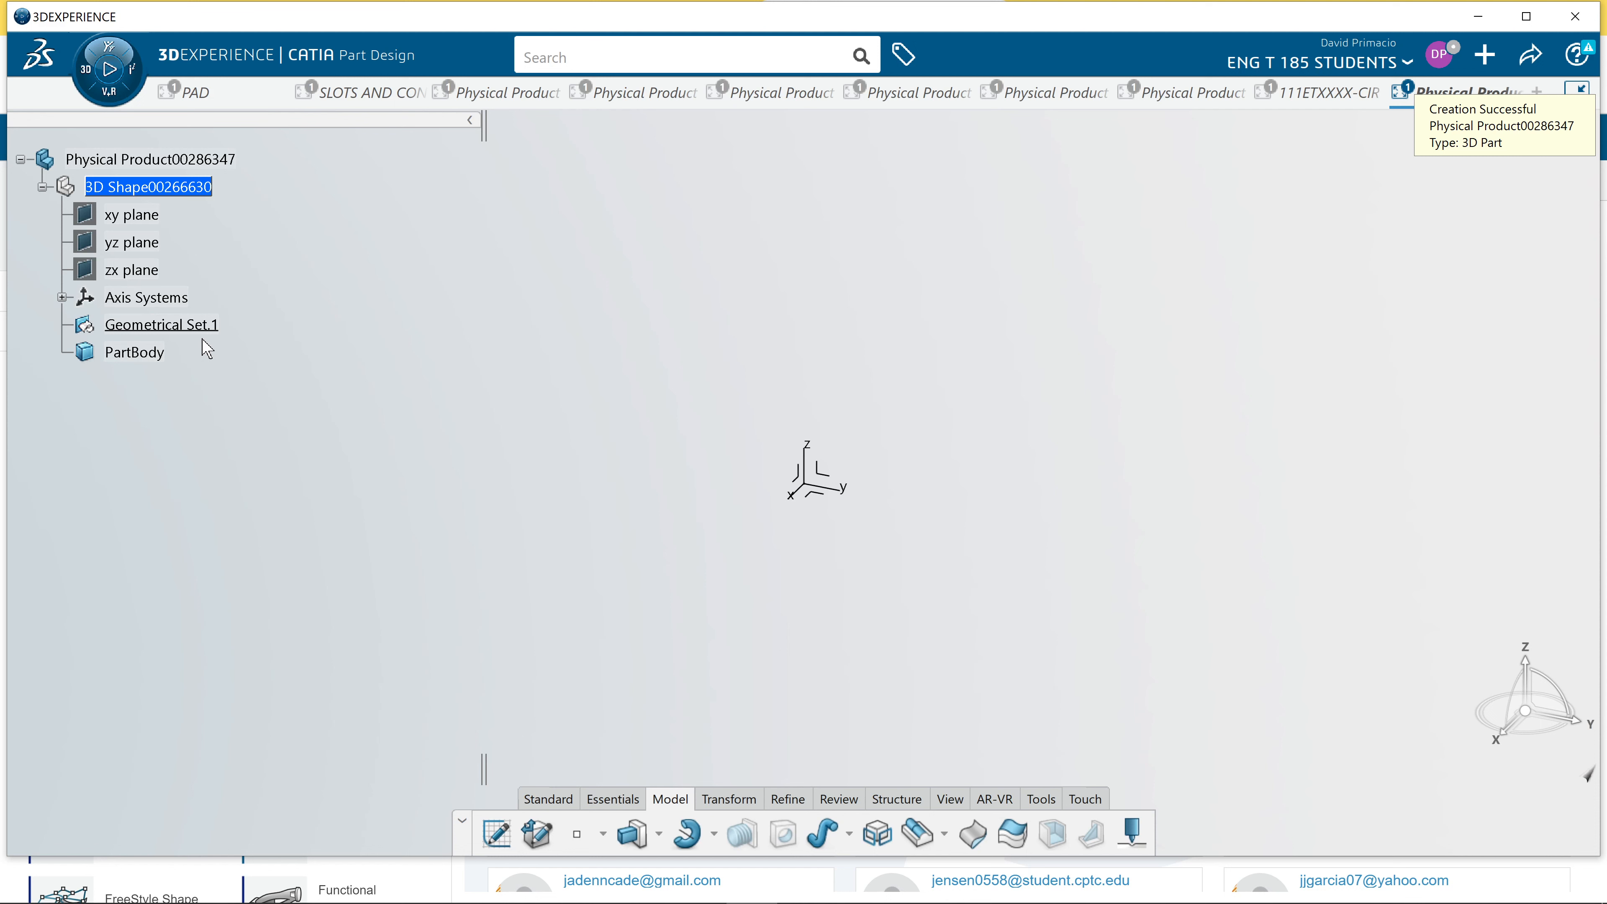
{"action": "left_click", "coordinate": [63, 298]}
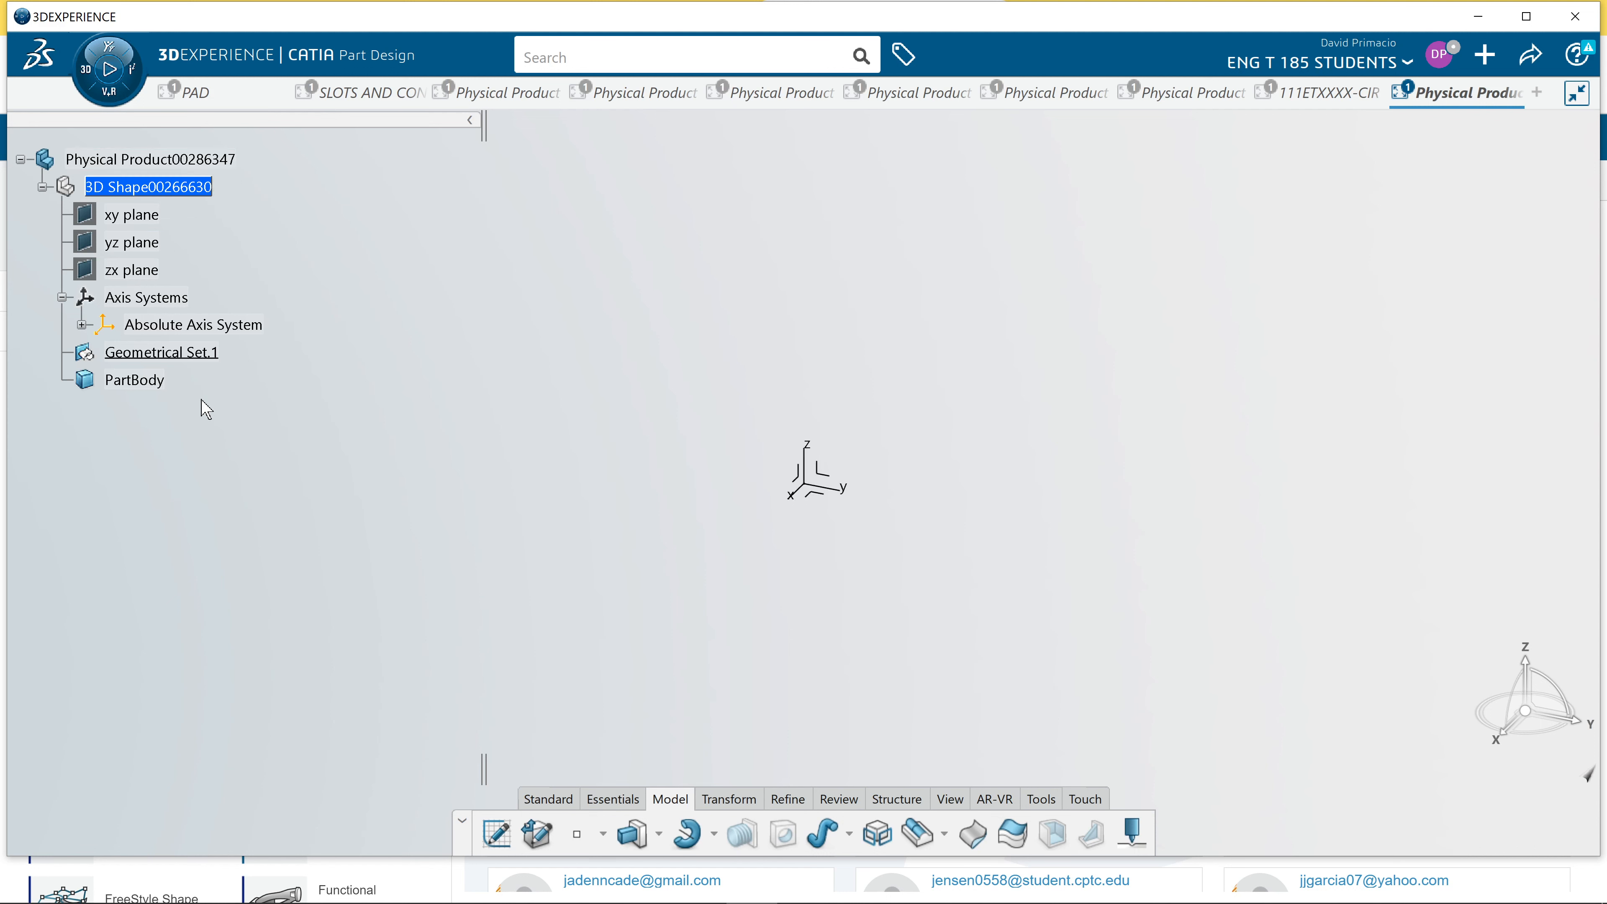
Check the Setting Key Preferences item in the Word exercise list, then return to the new part in 3DEXPERIENCE.
{"action": "key", "text": "alt+Tab"}
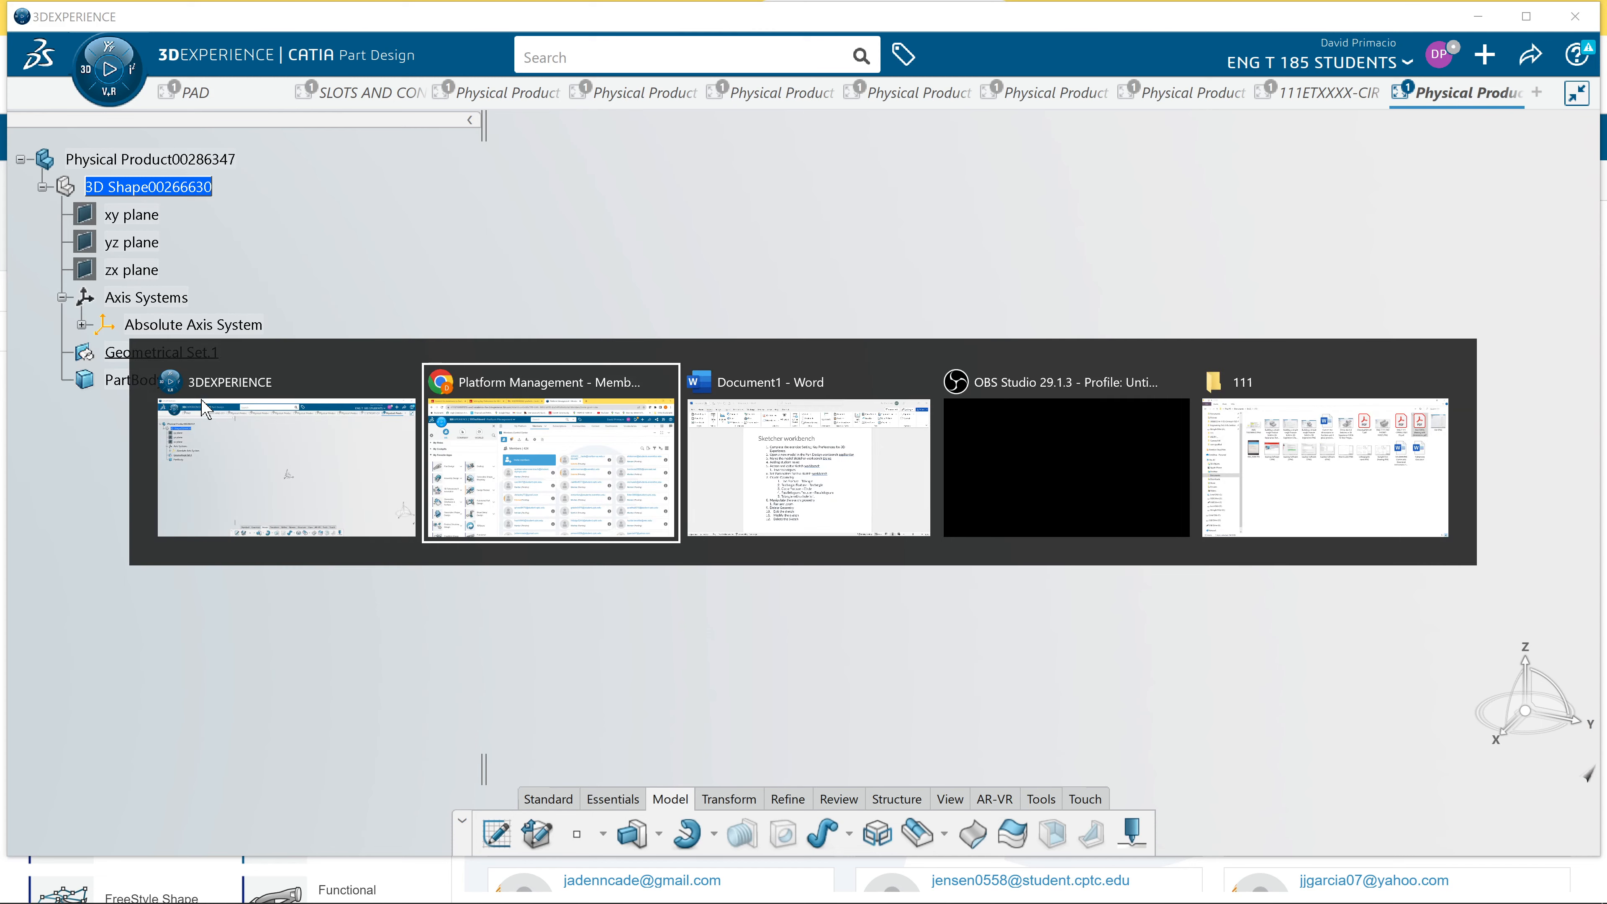
{"action": "key", "text": "alt+Tab"}
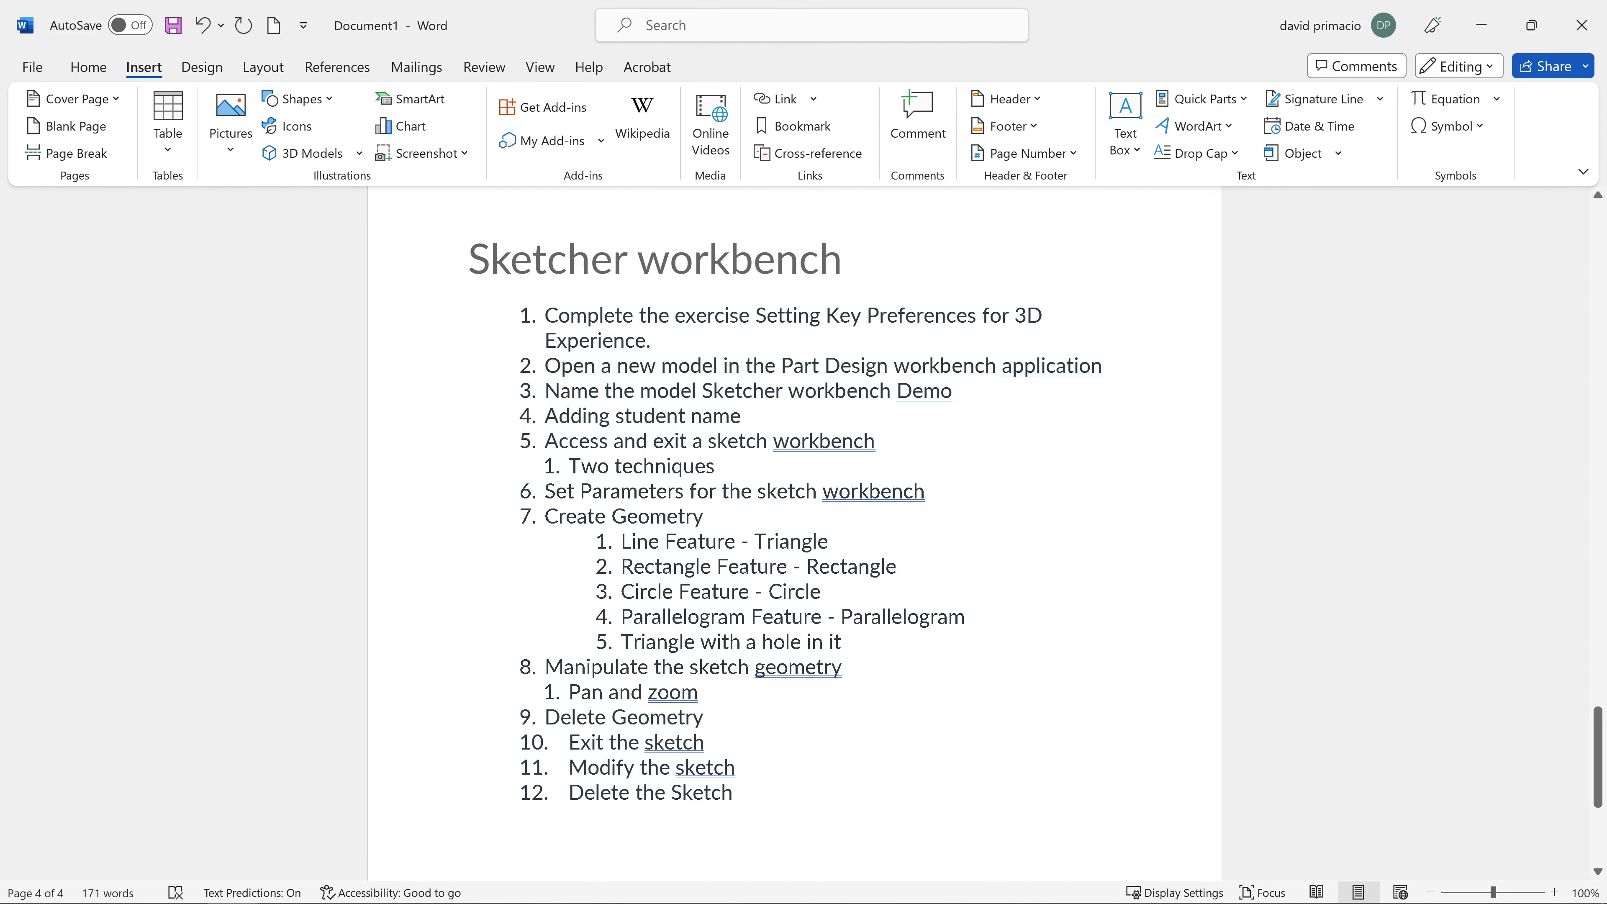
{"action": "left_click_drag", "start_coordinate": [826, 315], "coordinate": [1043, 316]}
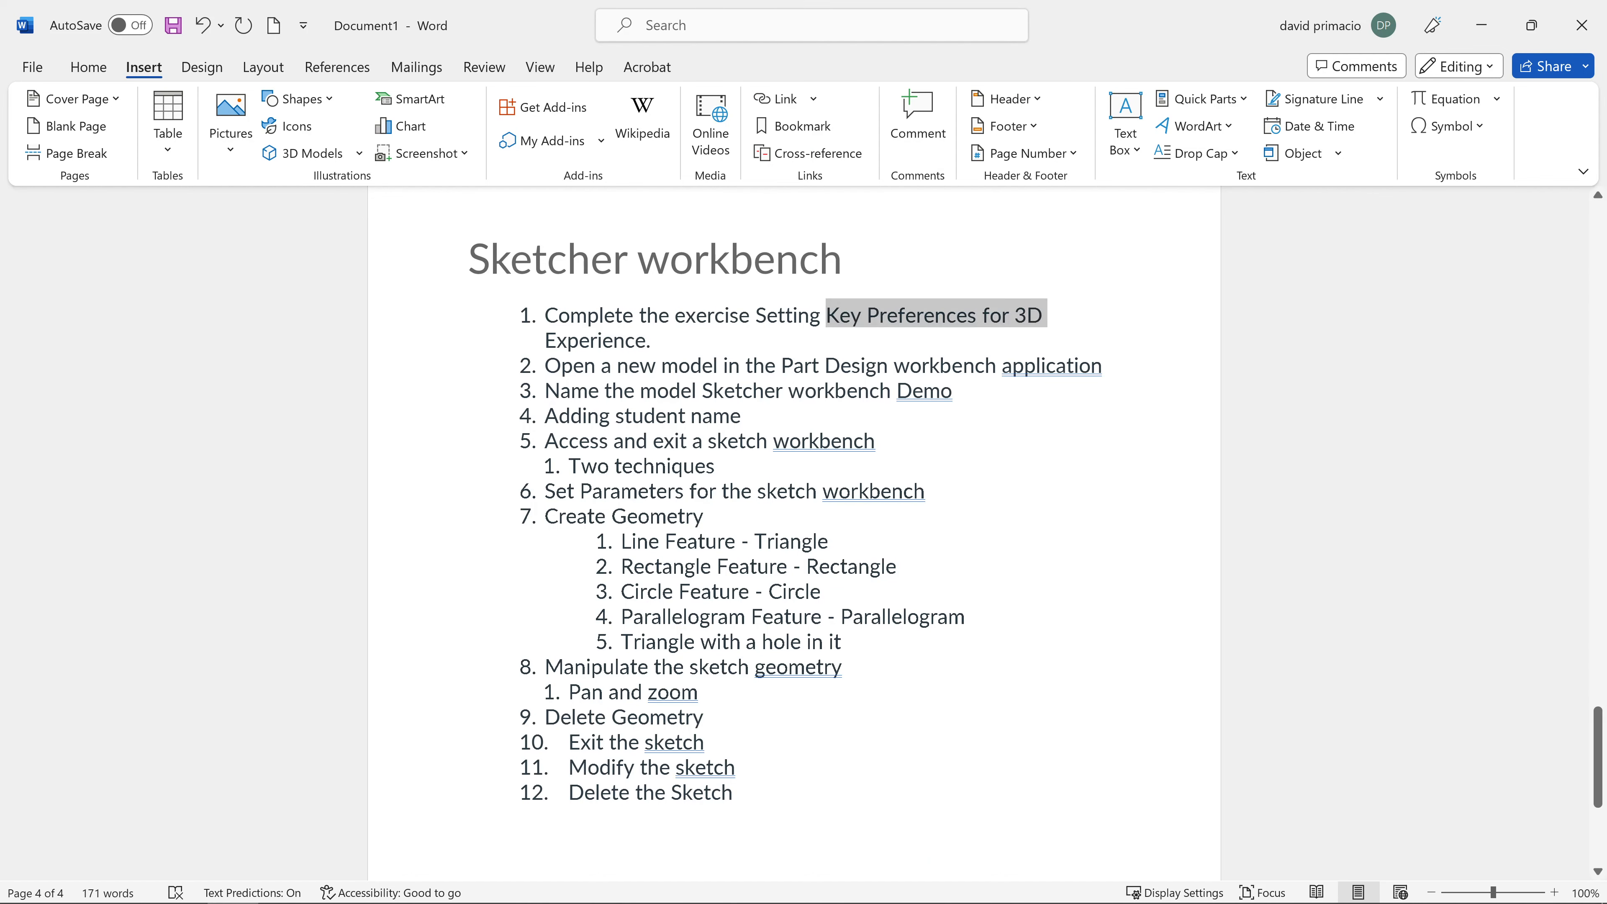
{"action": "left_click", "coordinate": [653, 341]}
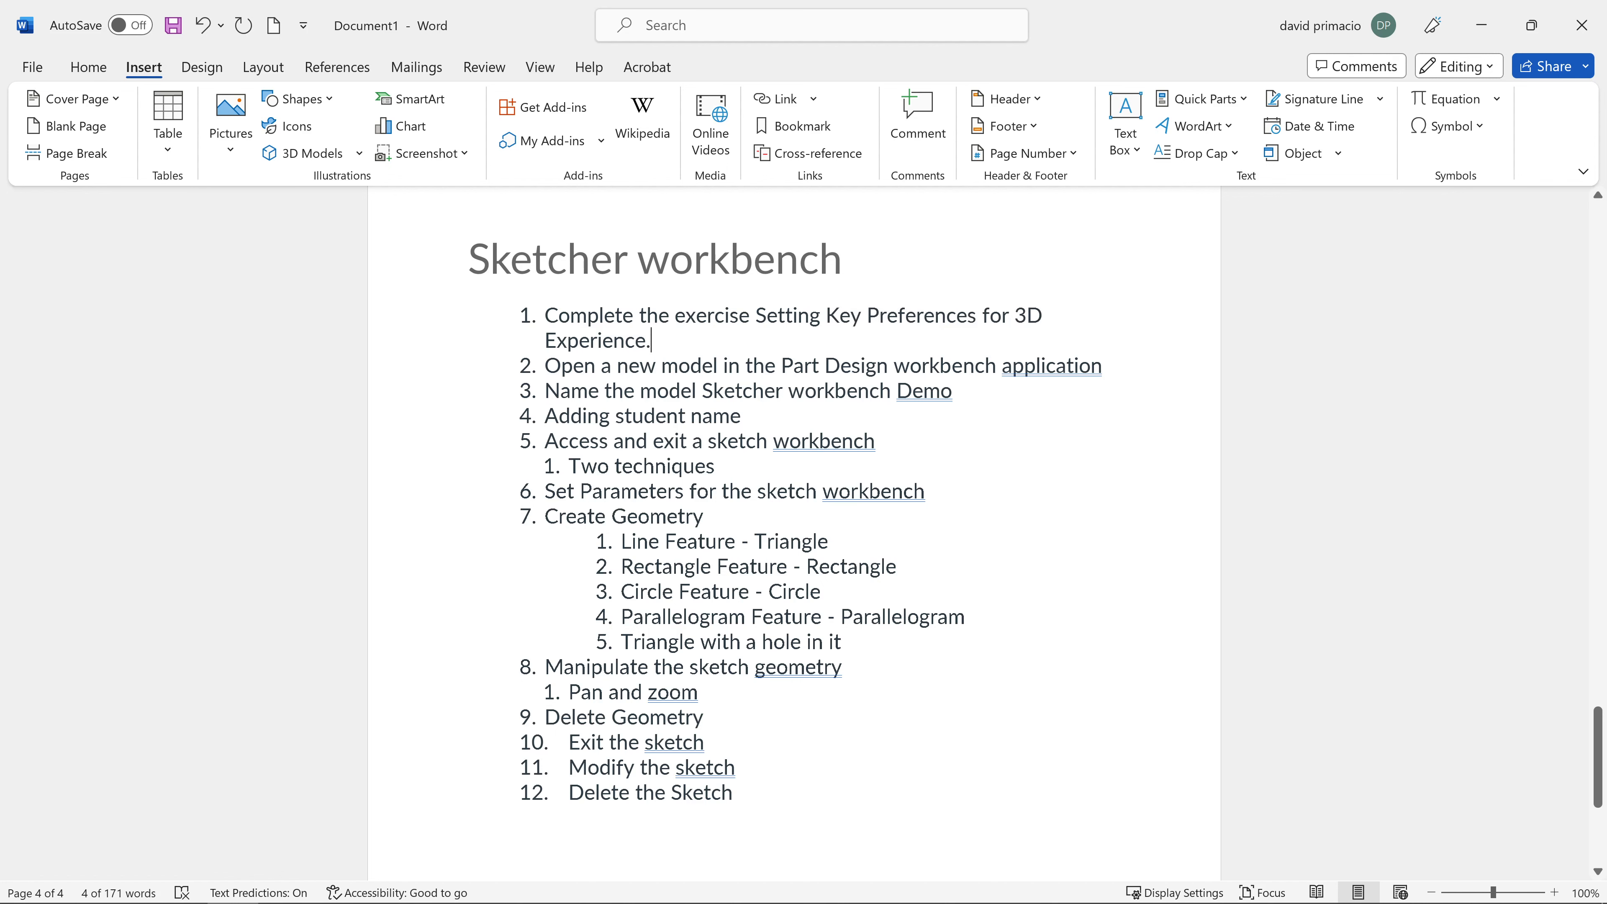
{"action": "key", "text": "alt+Tab"}
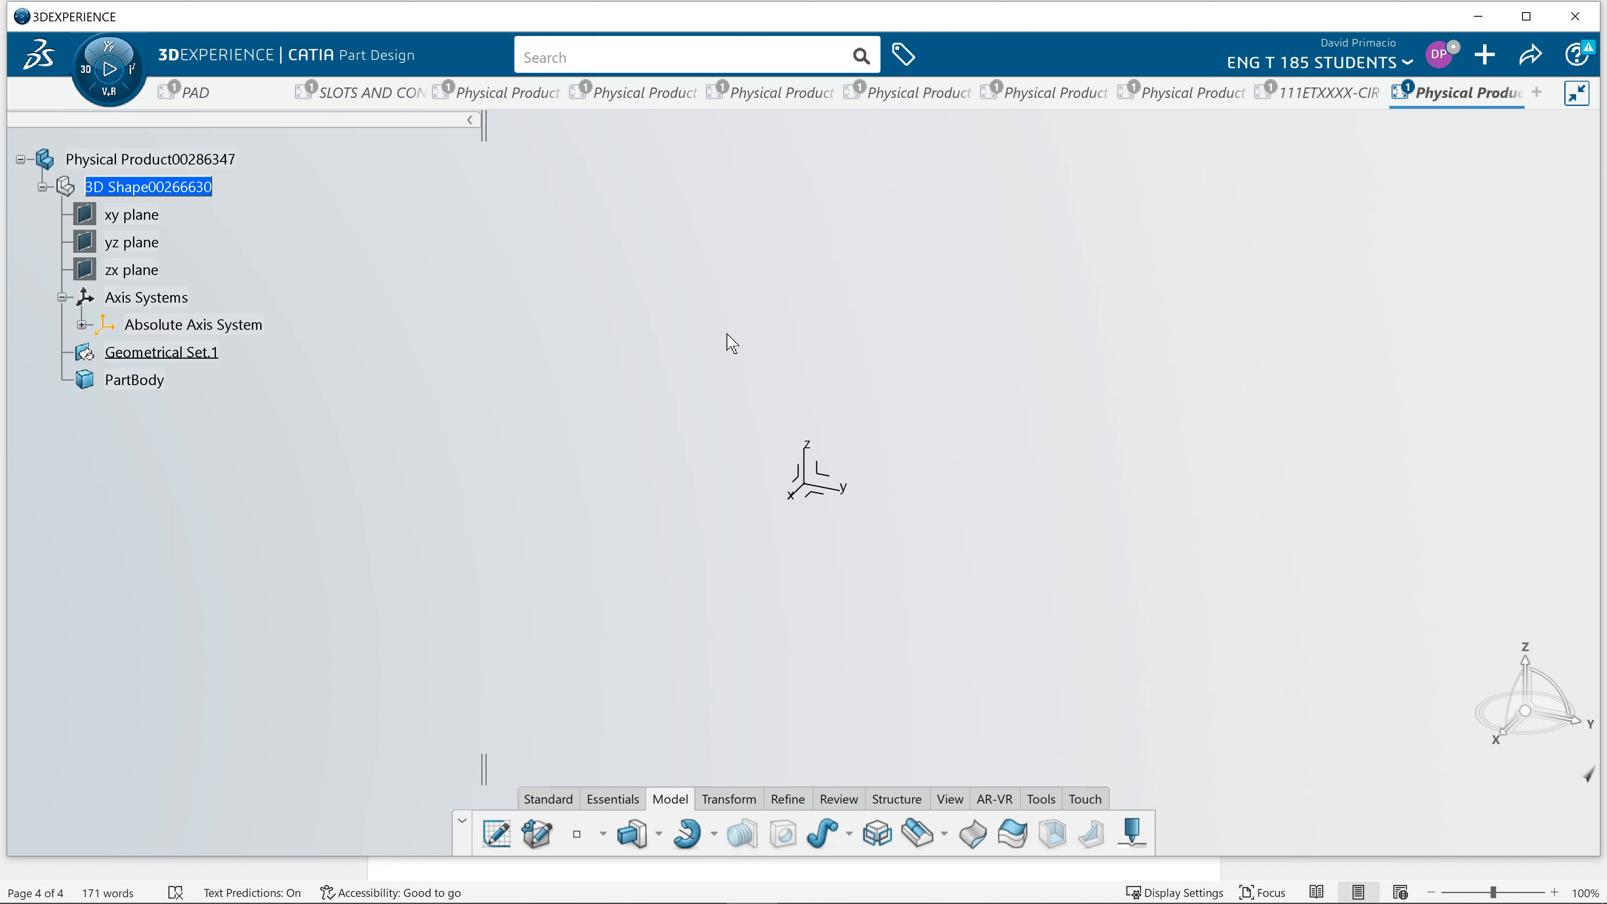
Open the preferences and examine the common Parameters page, including the parameters tree view and relations settings.
{"action": "left_click", "coordinate": [1439, 57]}
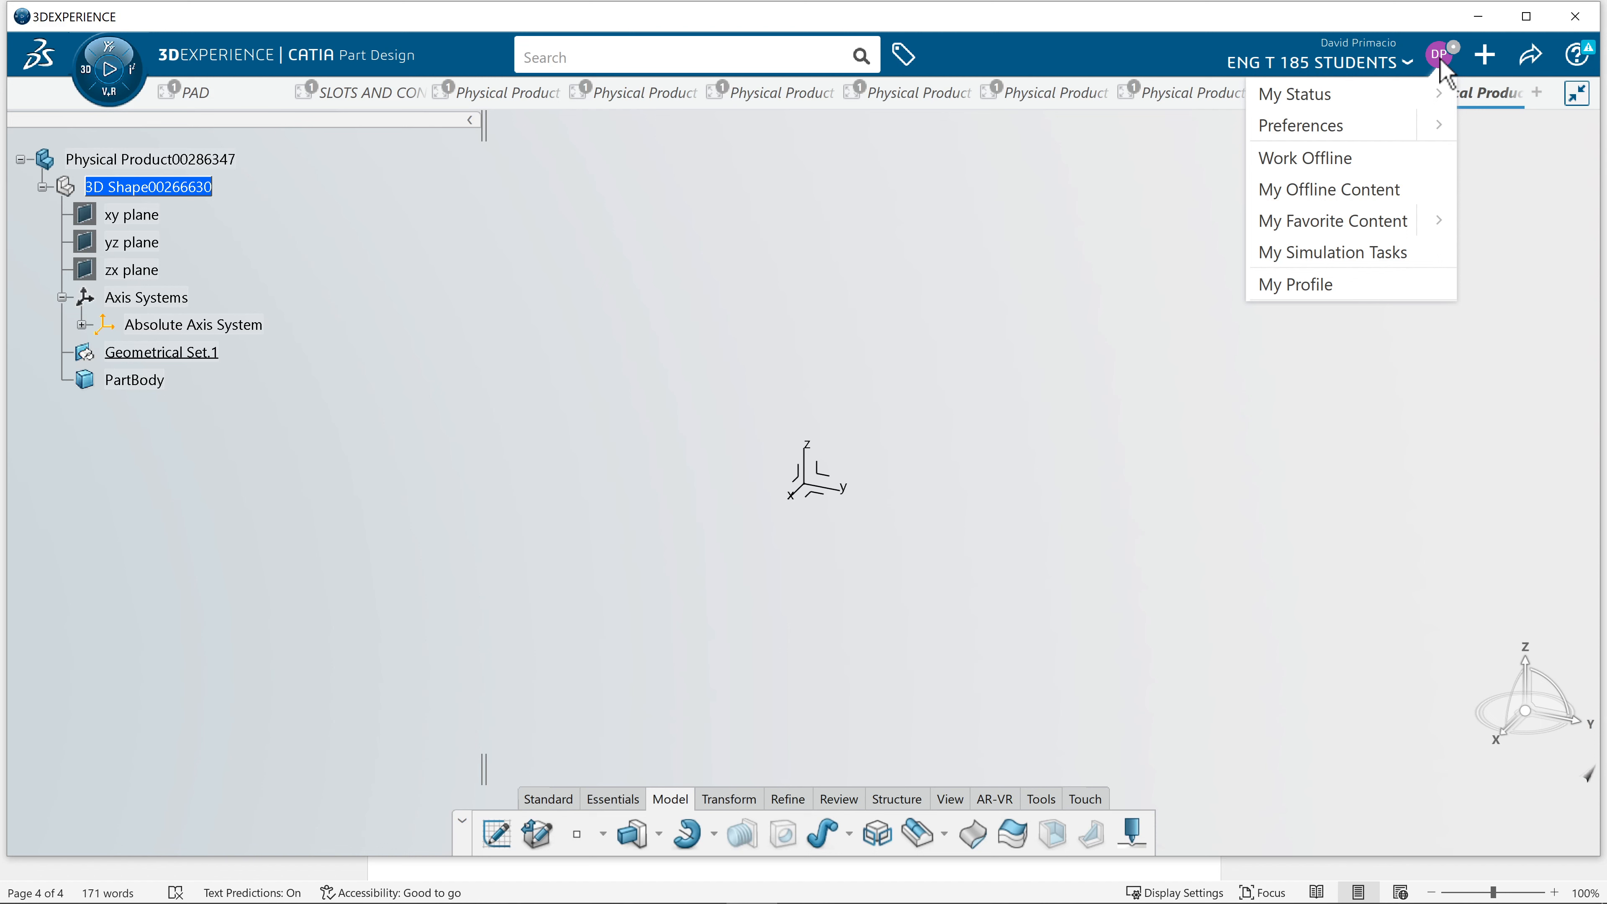
{"action": "left_click", "coordinate": [1347, 123]}
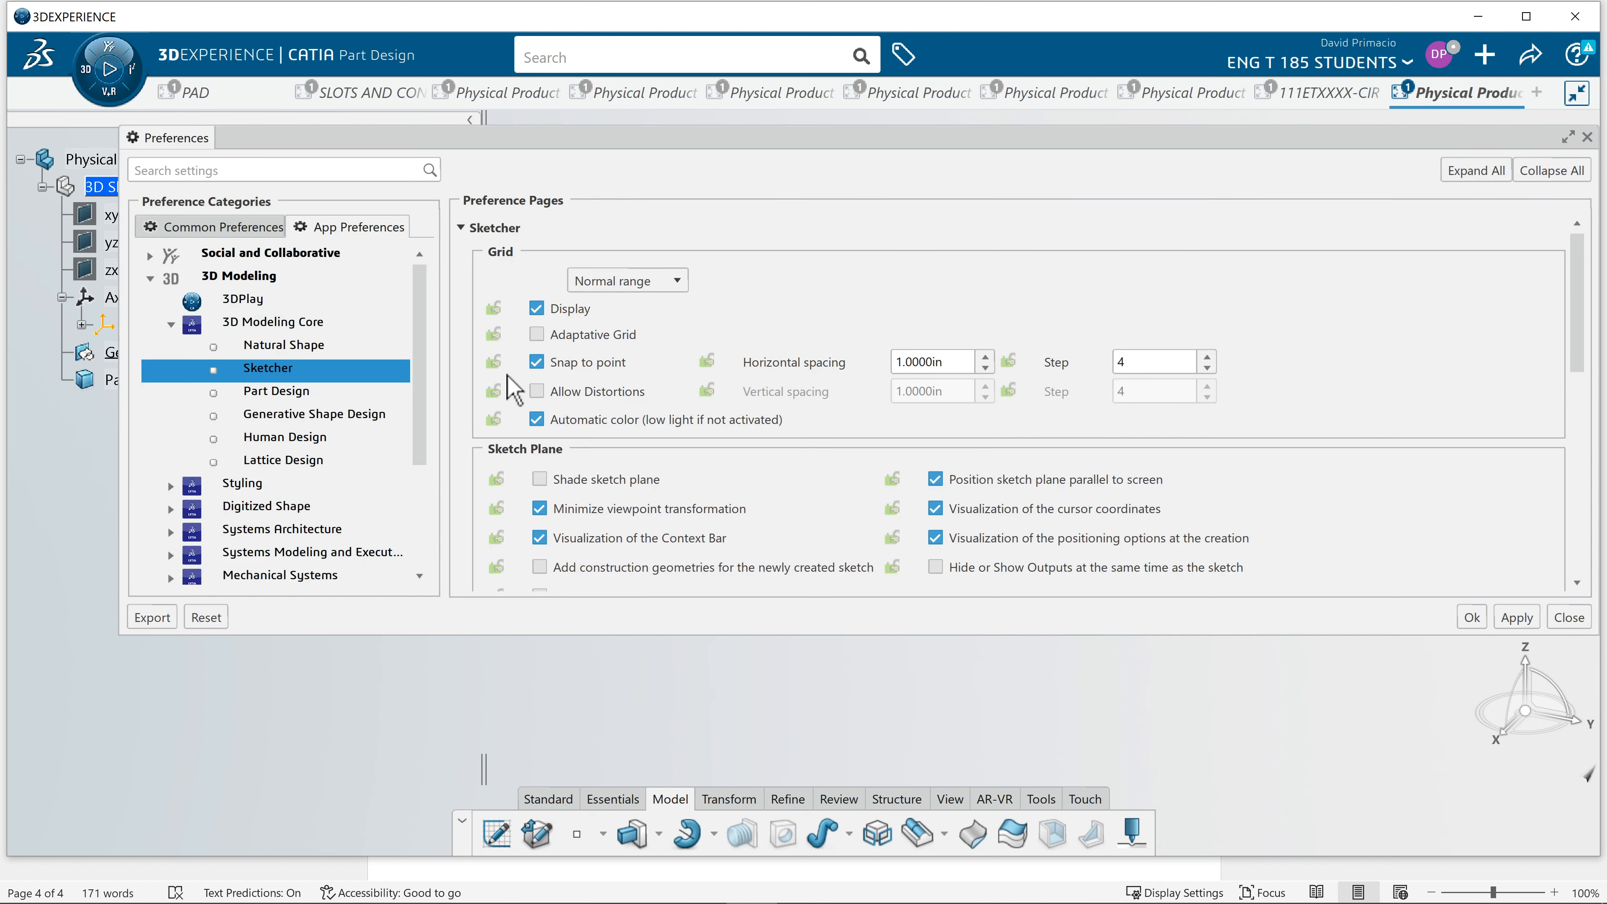
{"action": "left_click", "coordinate": [240, 233]}
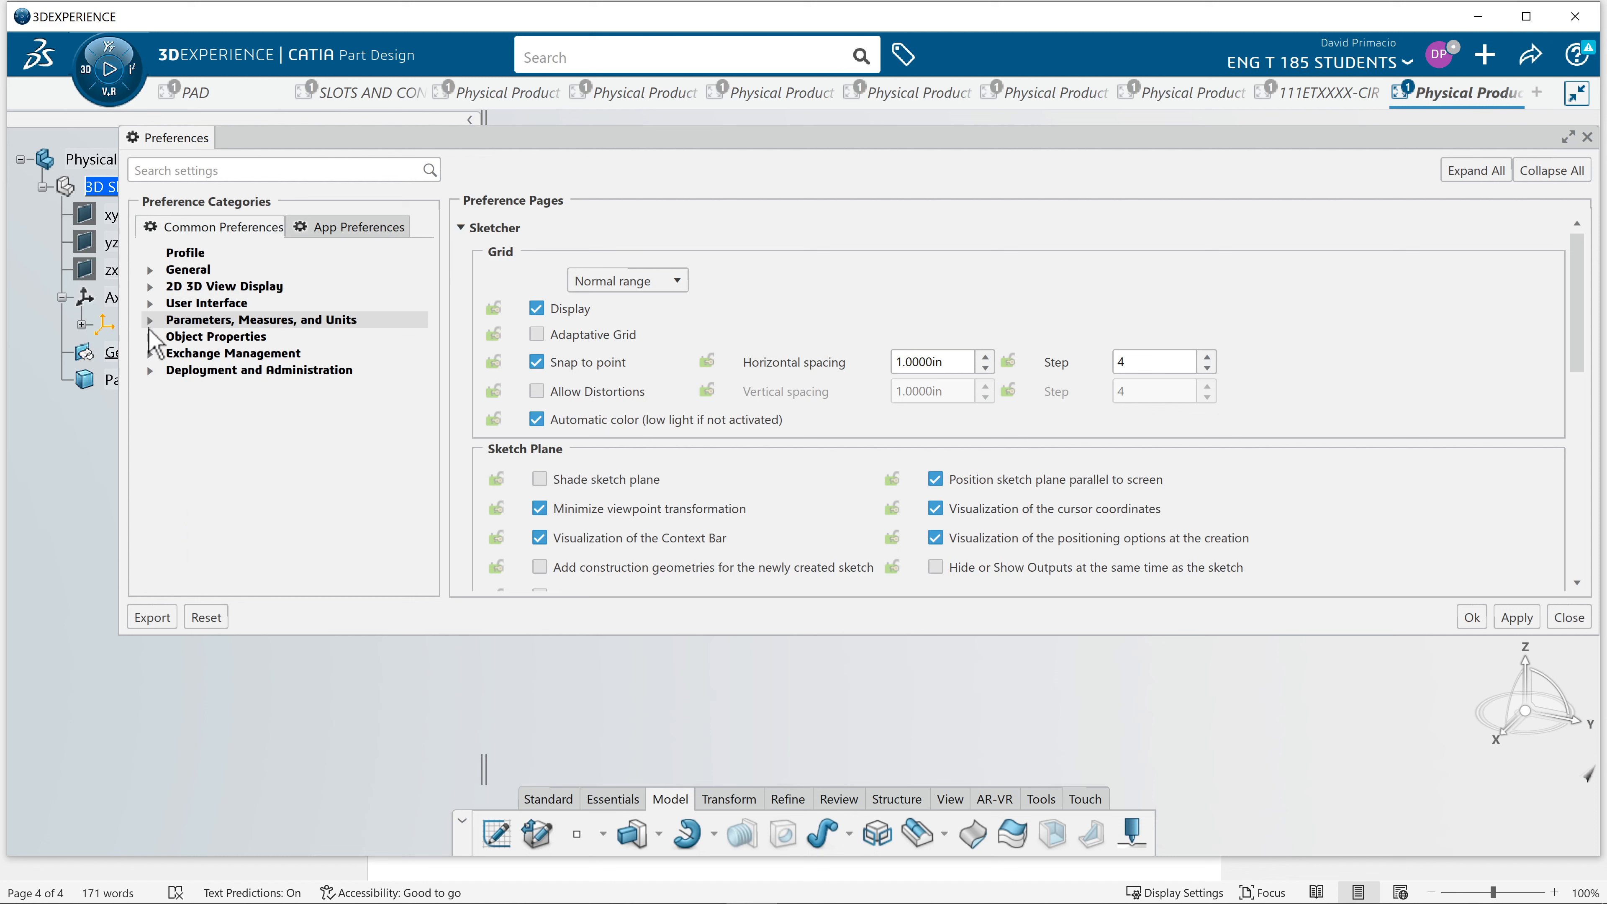
{"action": "left_click", "coordinate": [151, 320]}
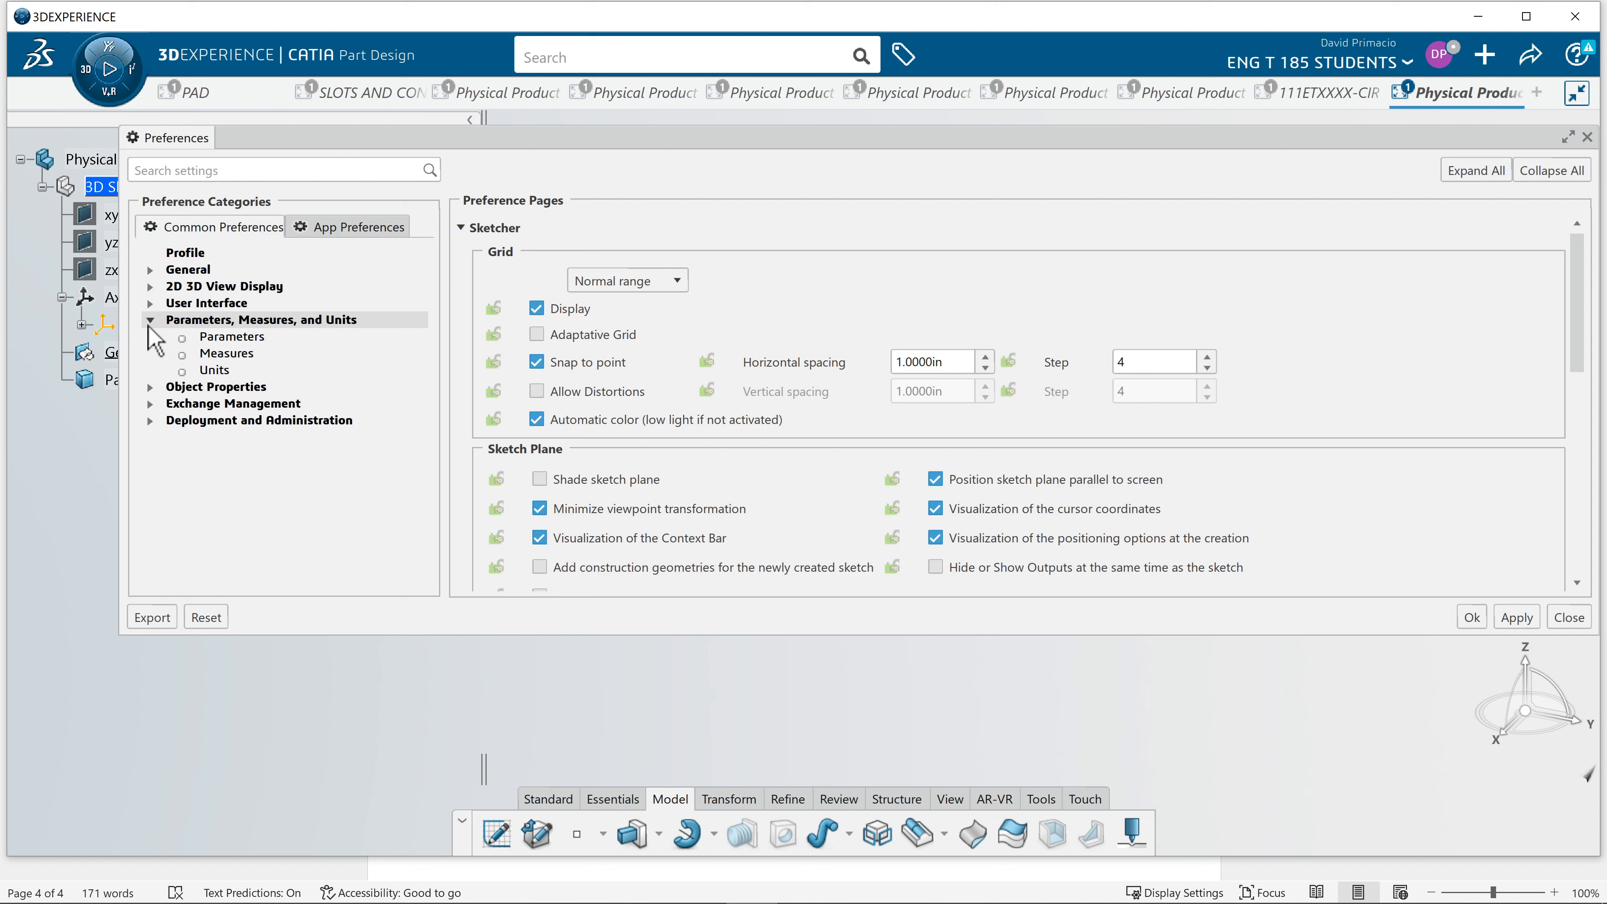
{"action": "left_click", "coordinate": [251, 342]}
{"action": "scroll", "coordinate": [611, 423], "scroll_direction": "down", "scroll_amount": 3}
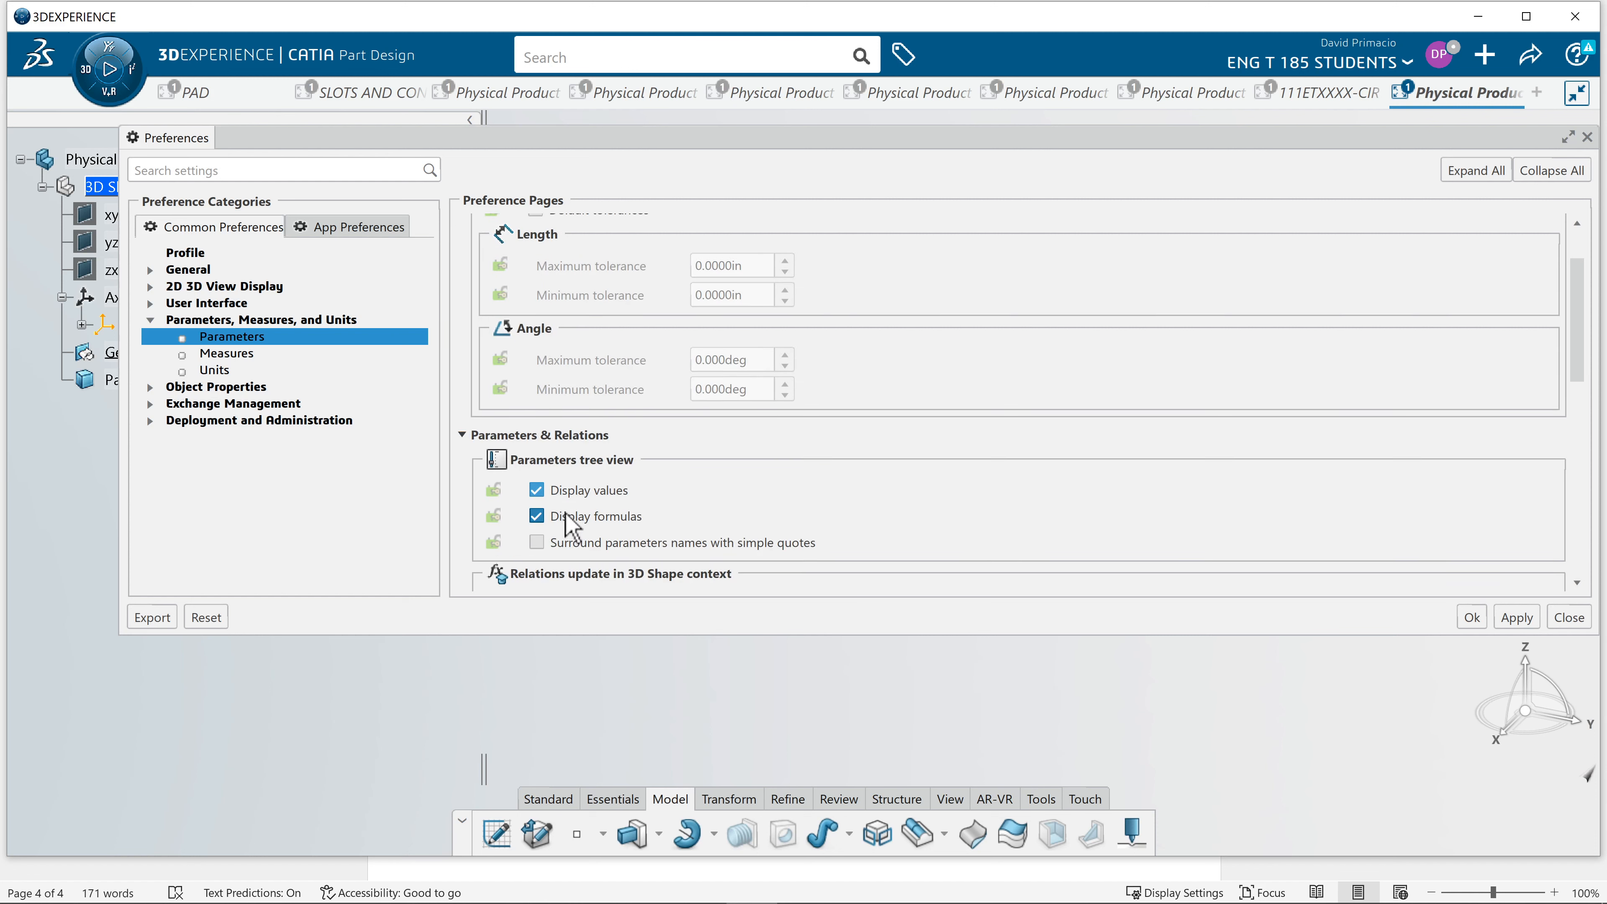
{"action": "scroll", "coordinate": [568, 516], "scroll_direction": "down", "scroll_amount": 3}
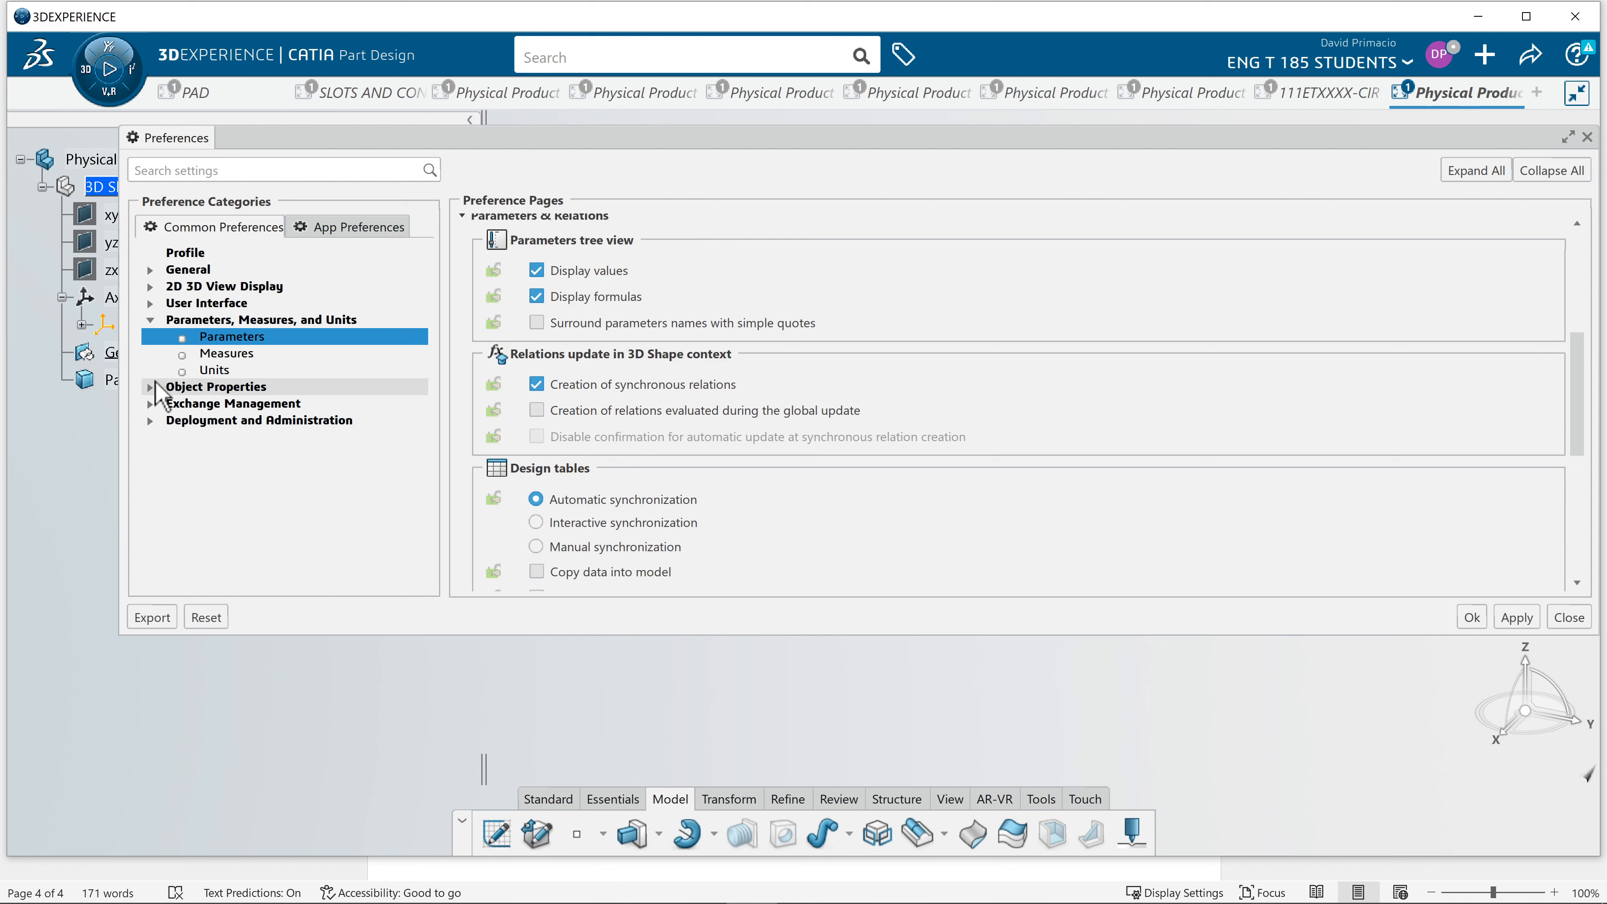
Expand the Object Properties, General and User Interface categories in the common preferences.
{"action": "left_click", "coordinate": [151, 303]}
{"action": "left_click", "coordinate": [151, 304]}
{"action": "left_click", "coordinate": [151, 387]}
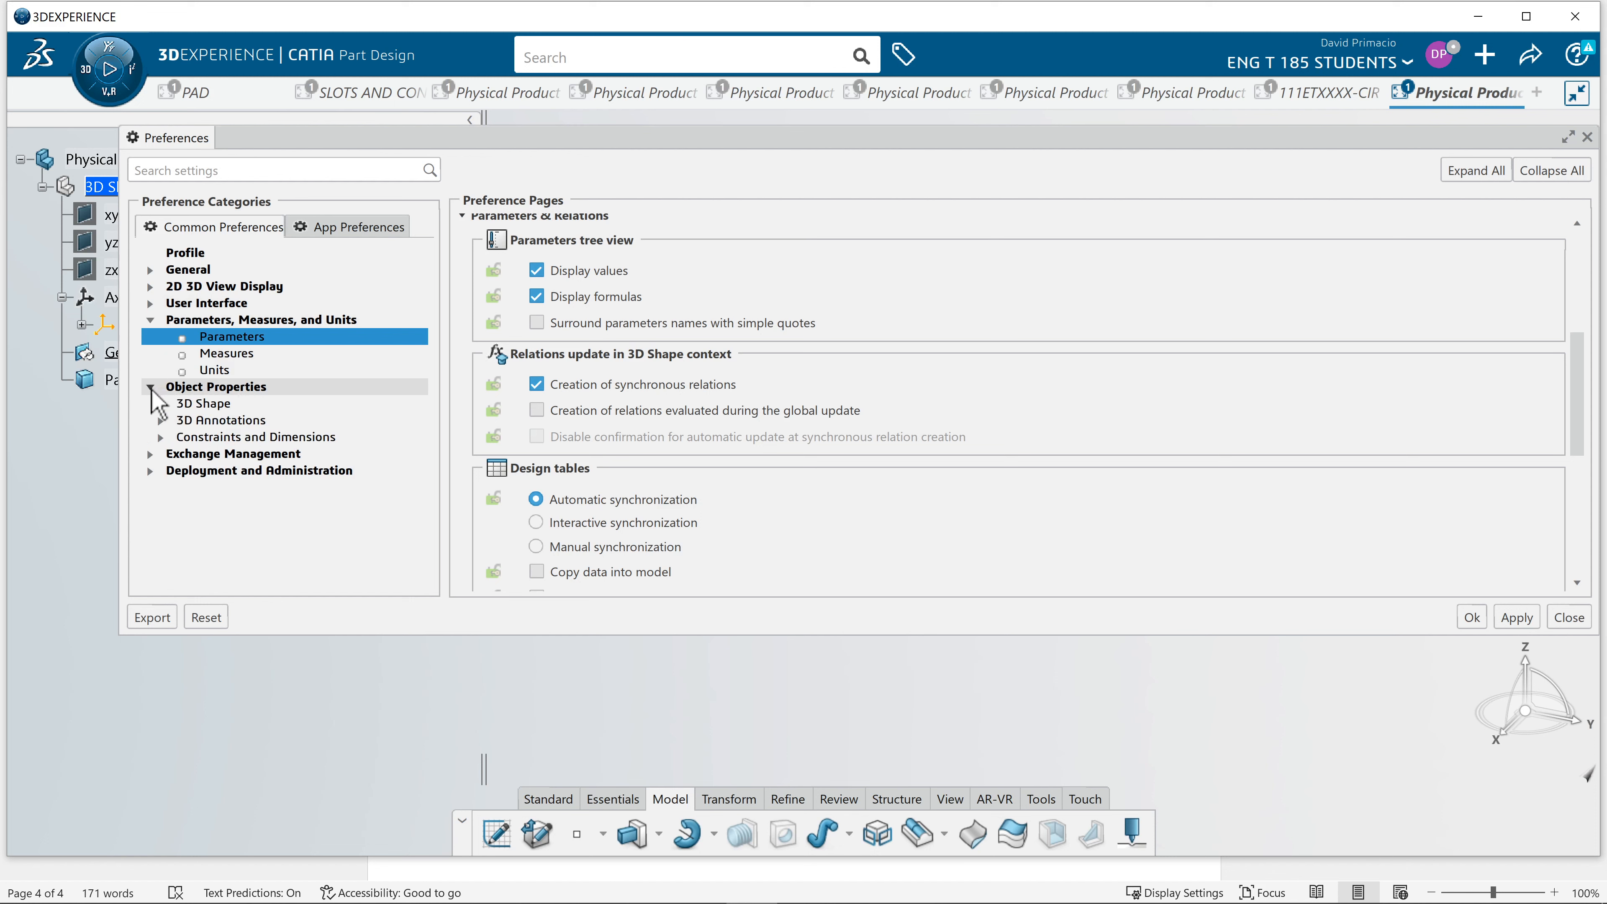
{"action": "left_click", "coordinate": [151, 269]}
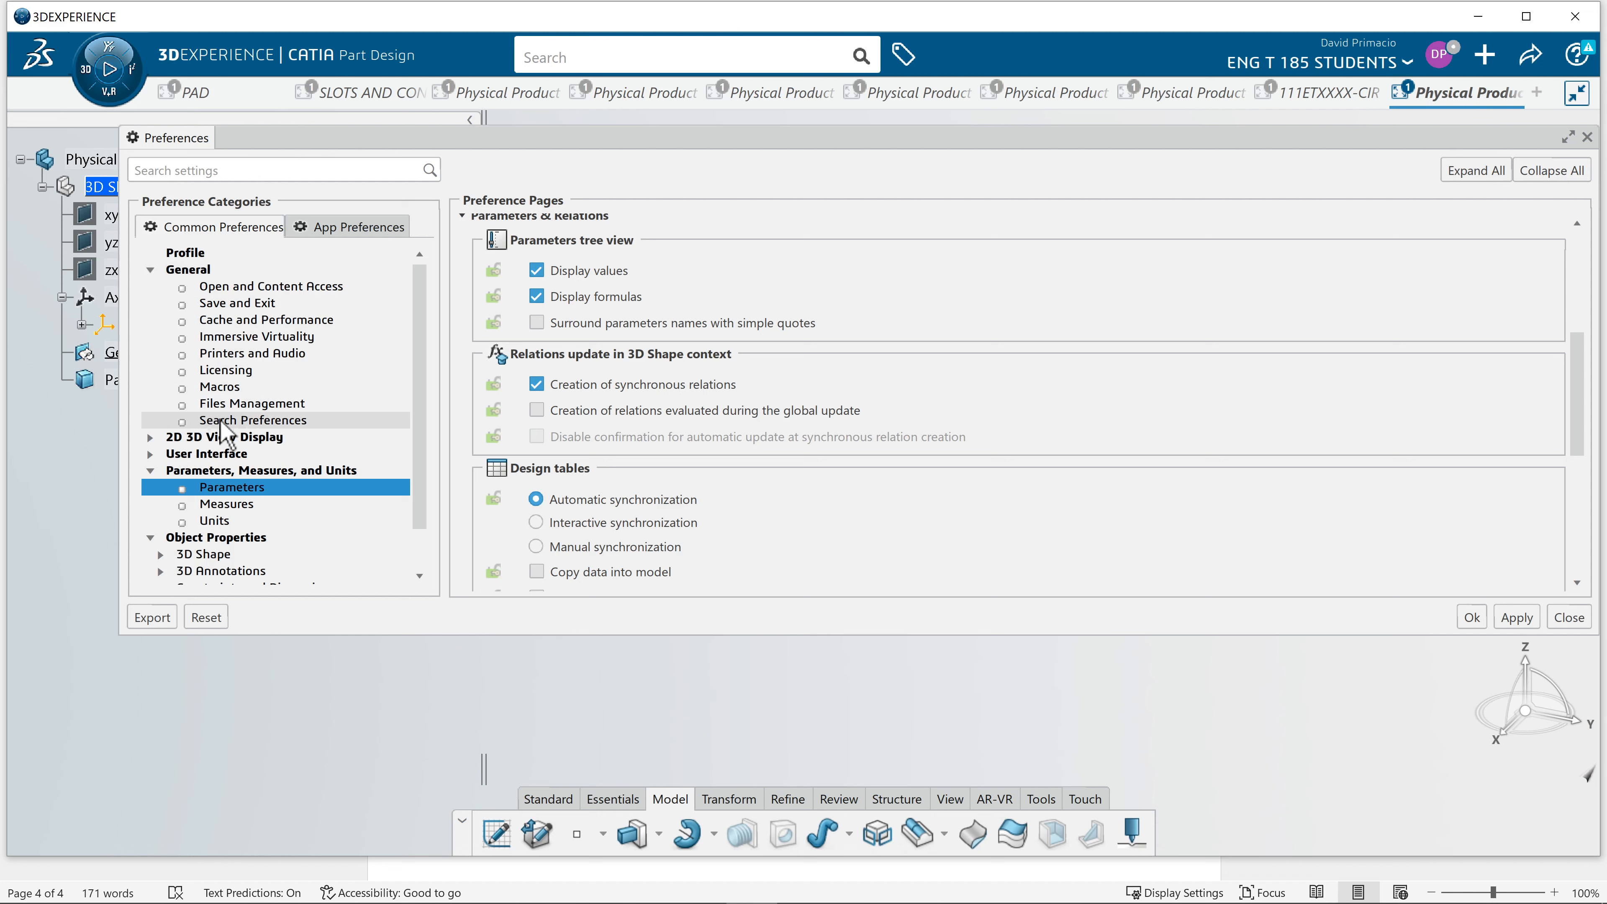
{"action": "left_click", "coordinate": [150, 453]}
{"action": "scroll", "coordinate": [190, 494], "scroll_direction": "down", "scroll_amount": 1}
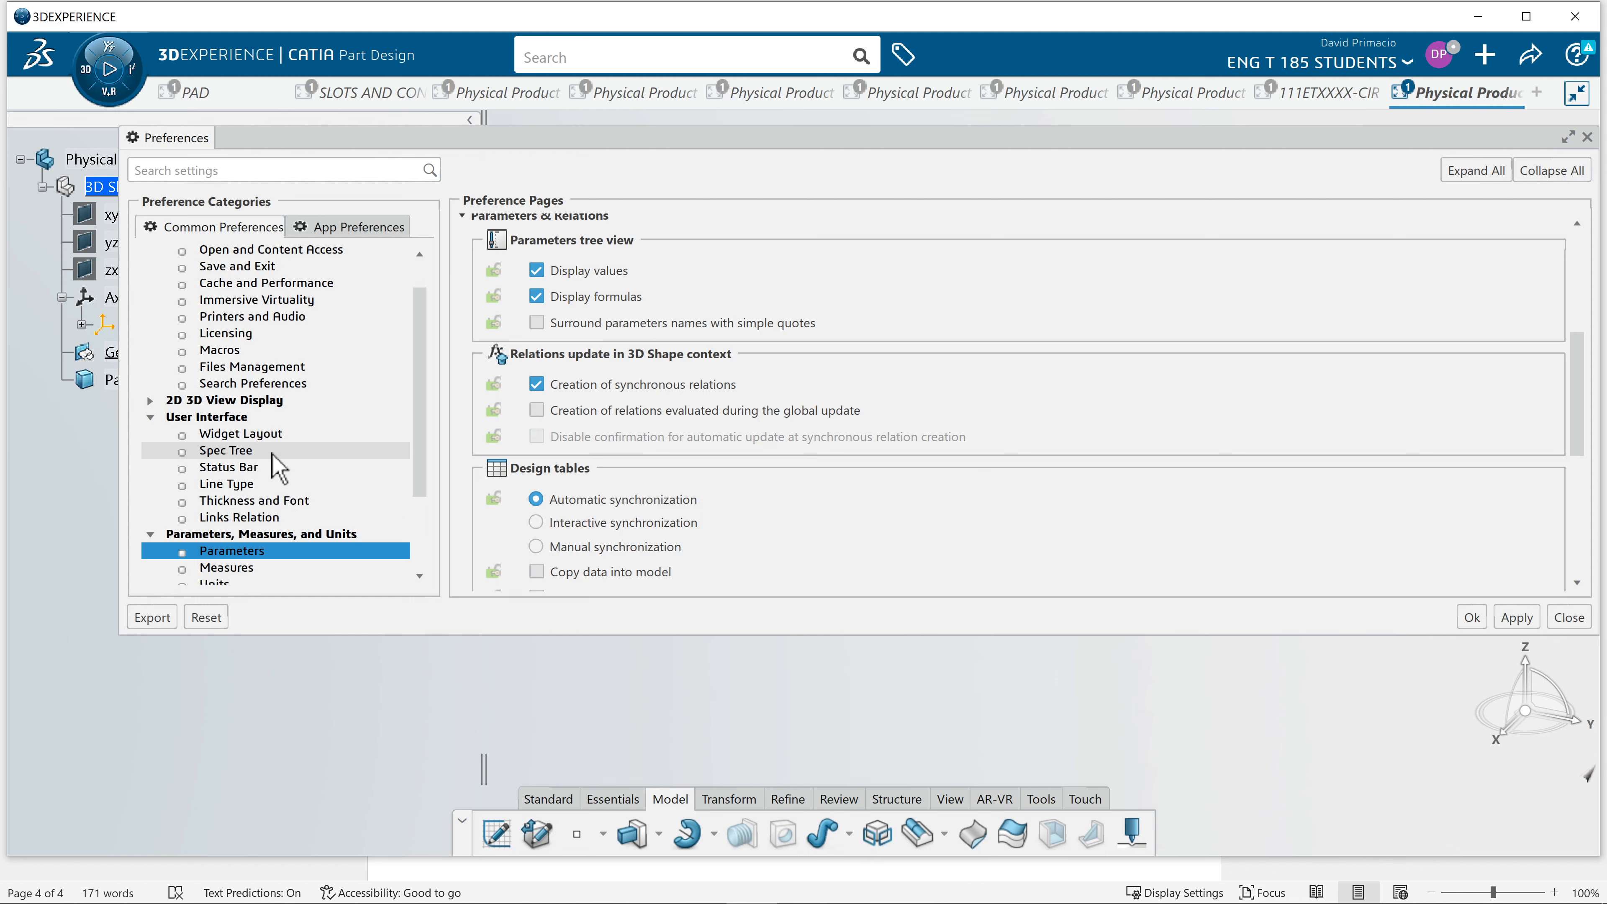
Expand the 2D 3D View Display category and examine its Navigation and Visualization preference pages.
{"action": "left_click", "coordinate": [150, 400]}
{"action": "left_click", "coordinate": [190, 417]}
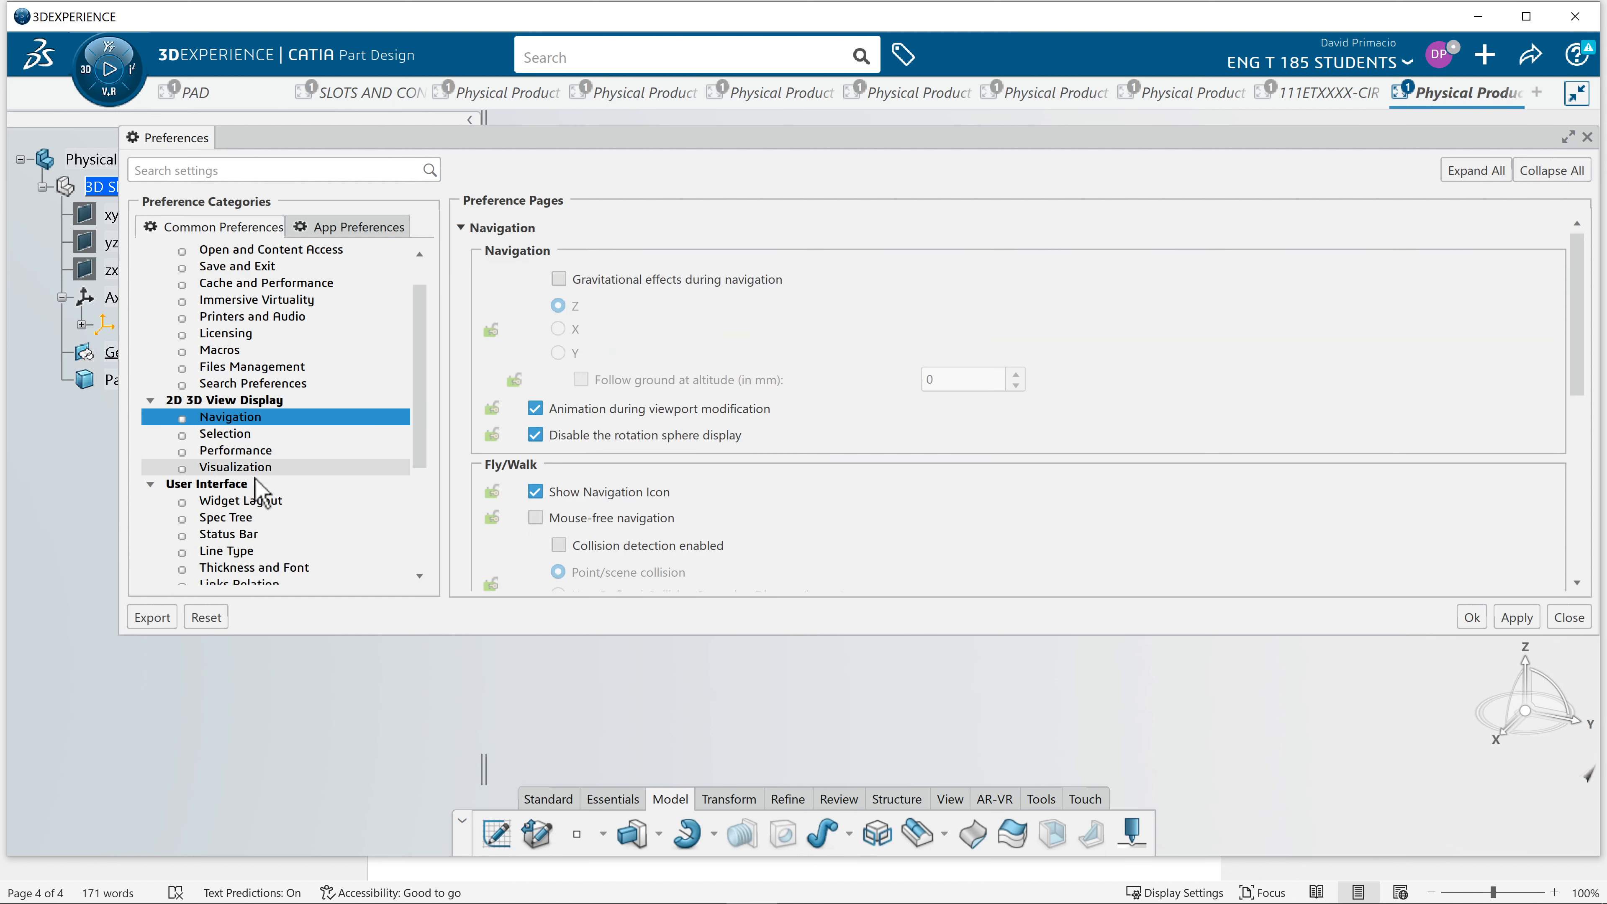
{"action": "left_click", "coordinate": [236, 467]}
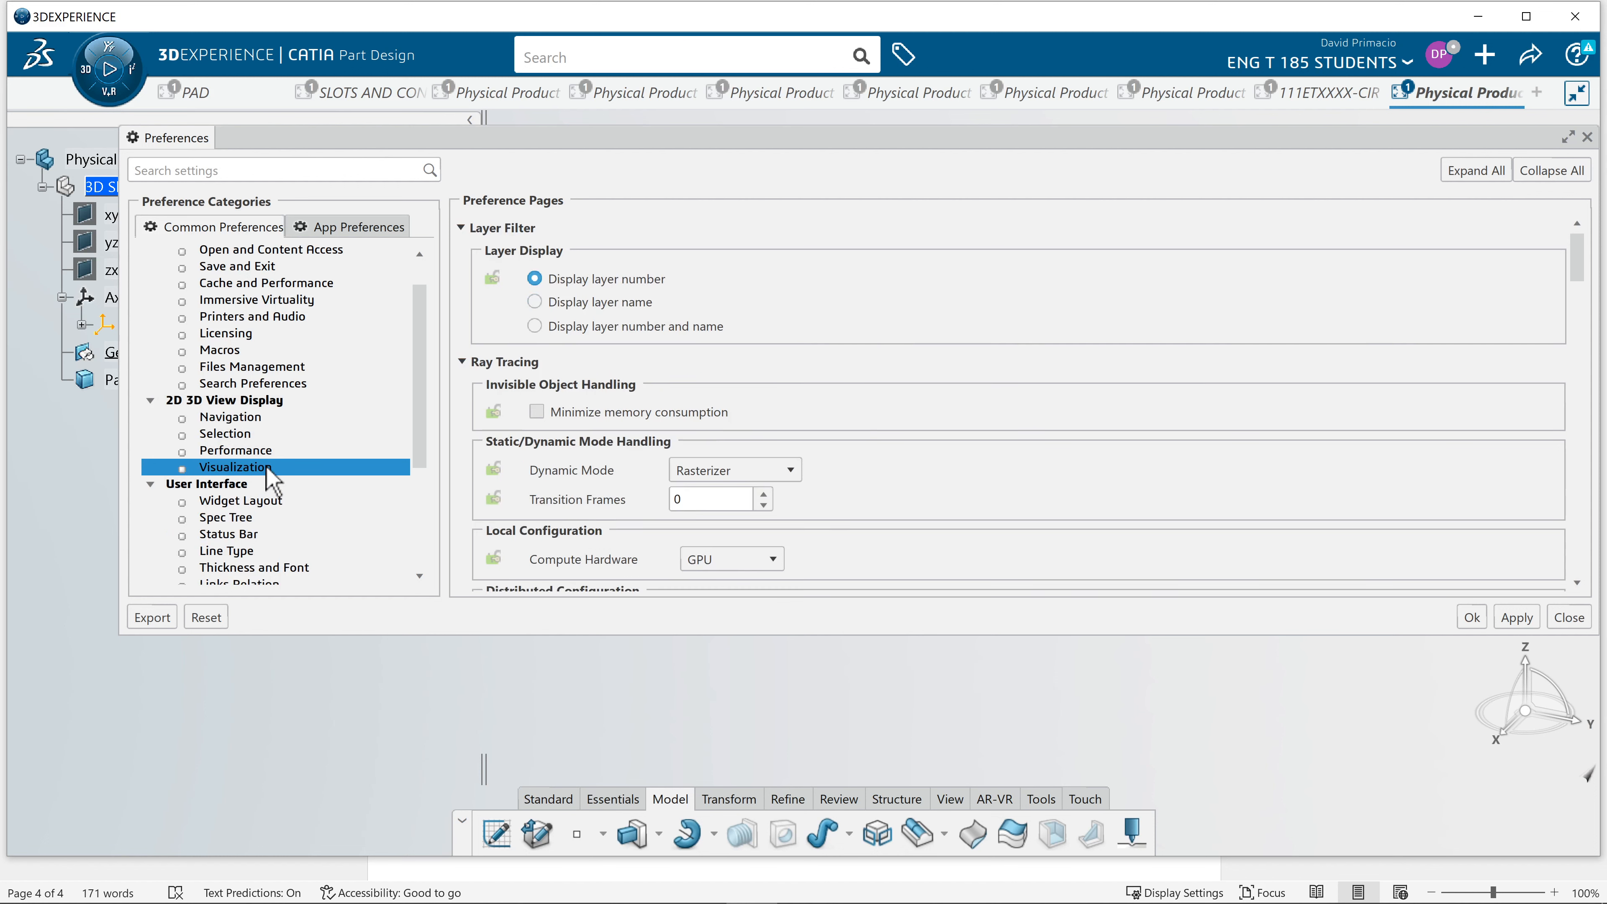
{"action": "scroll", "coordinate": [664, 472], "scroll_direction": "down", "scroll_amount": 4}
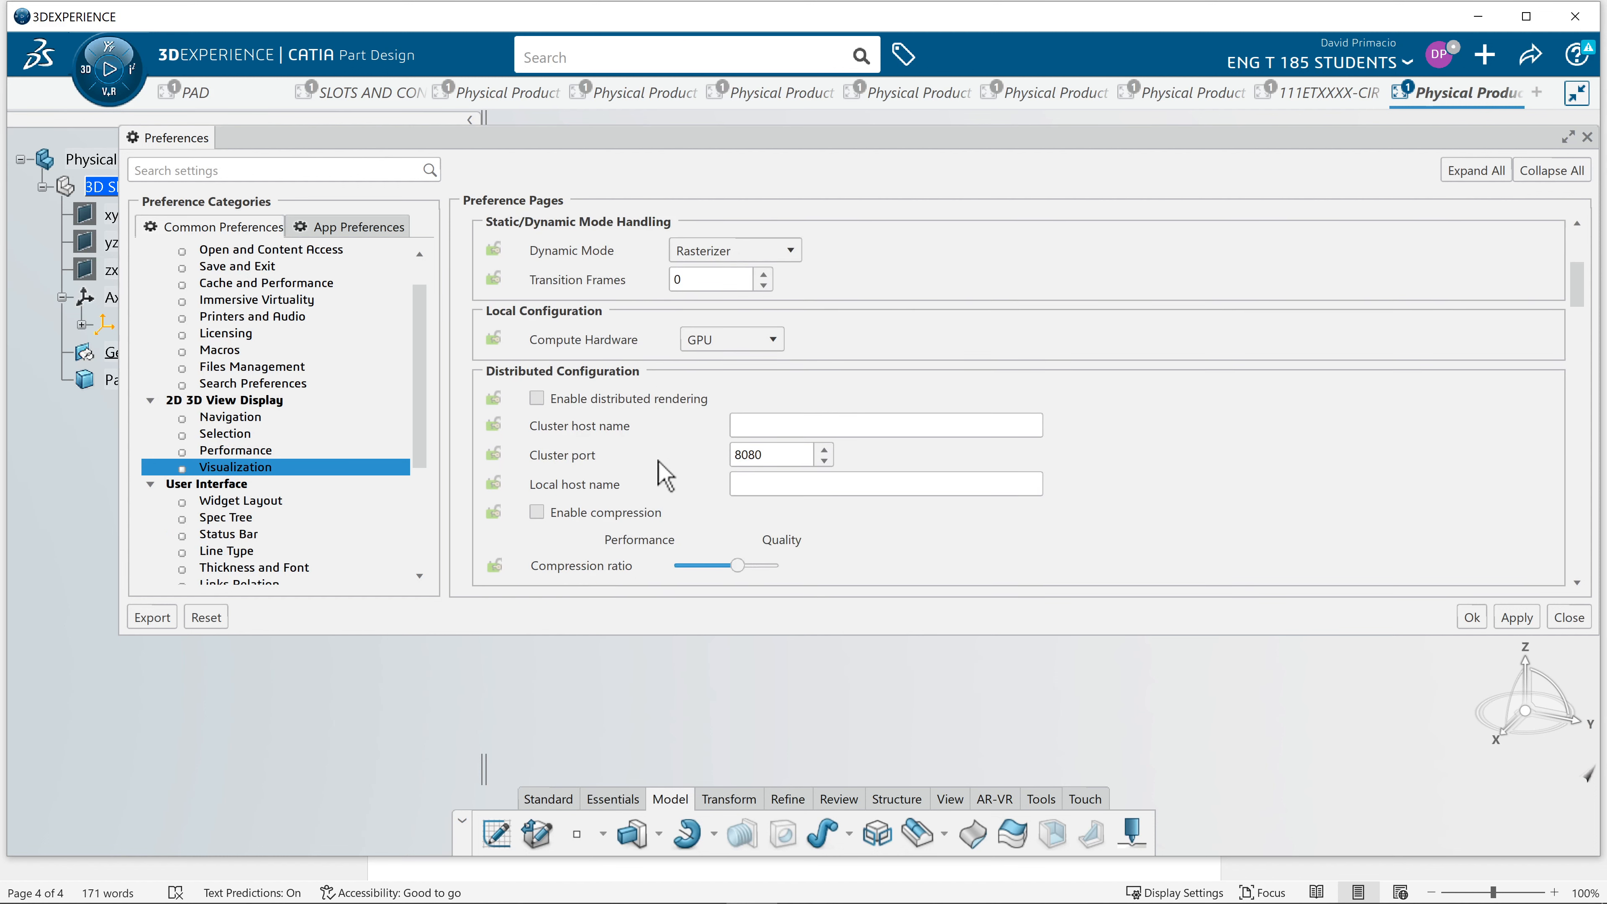
{"action": "scroll", "coordinate": [327, 544], "scroll_direction": "down", "scroll_amount": 2}
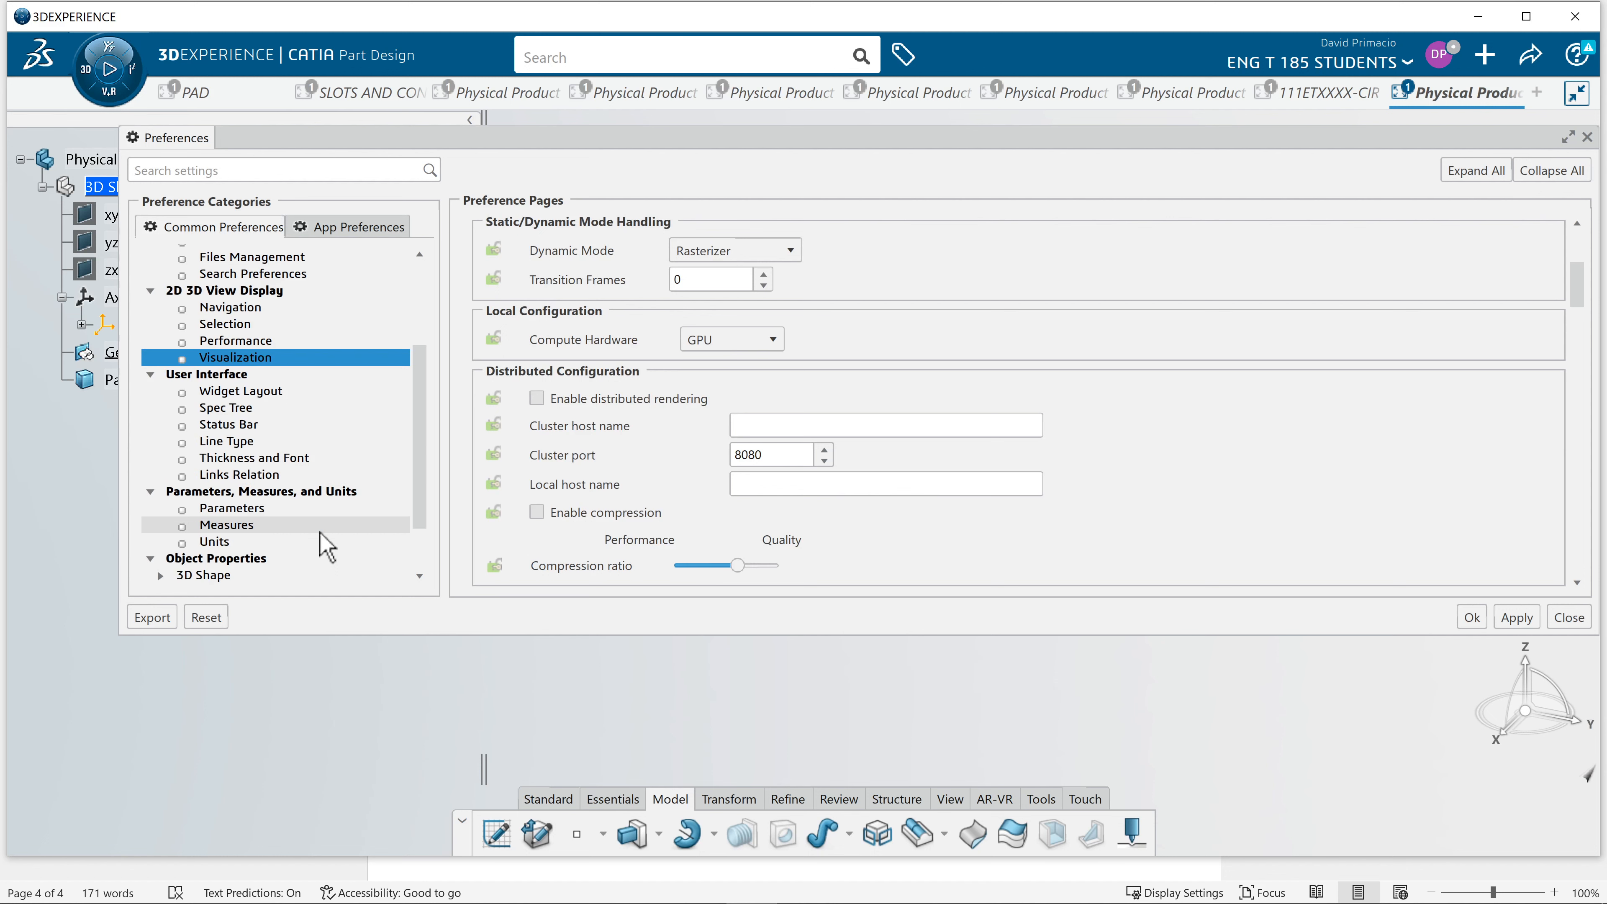
Open the Constraints and Dimensions preferences under Object Properties and examine the constraint style and display settings.
{"action": "scroll", "coordinate": [328, 546], "scroll_direction": "down", "scroll_amount": 1}
{"action": "scroll", "coordinate": [329, 550], "scroll_direction": "down", "scroll_amount": 1}
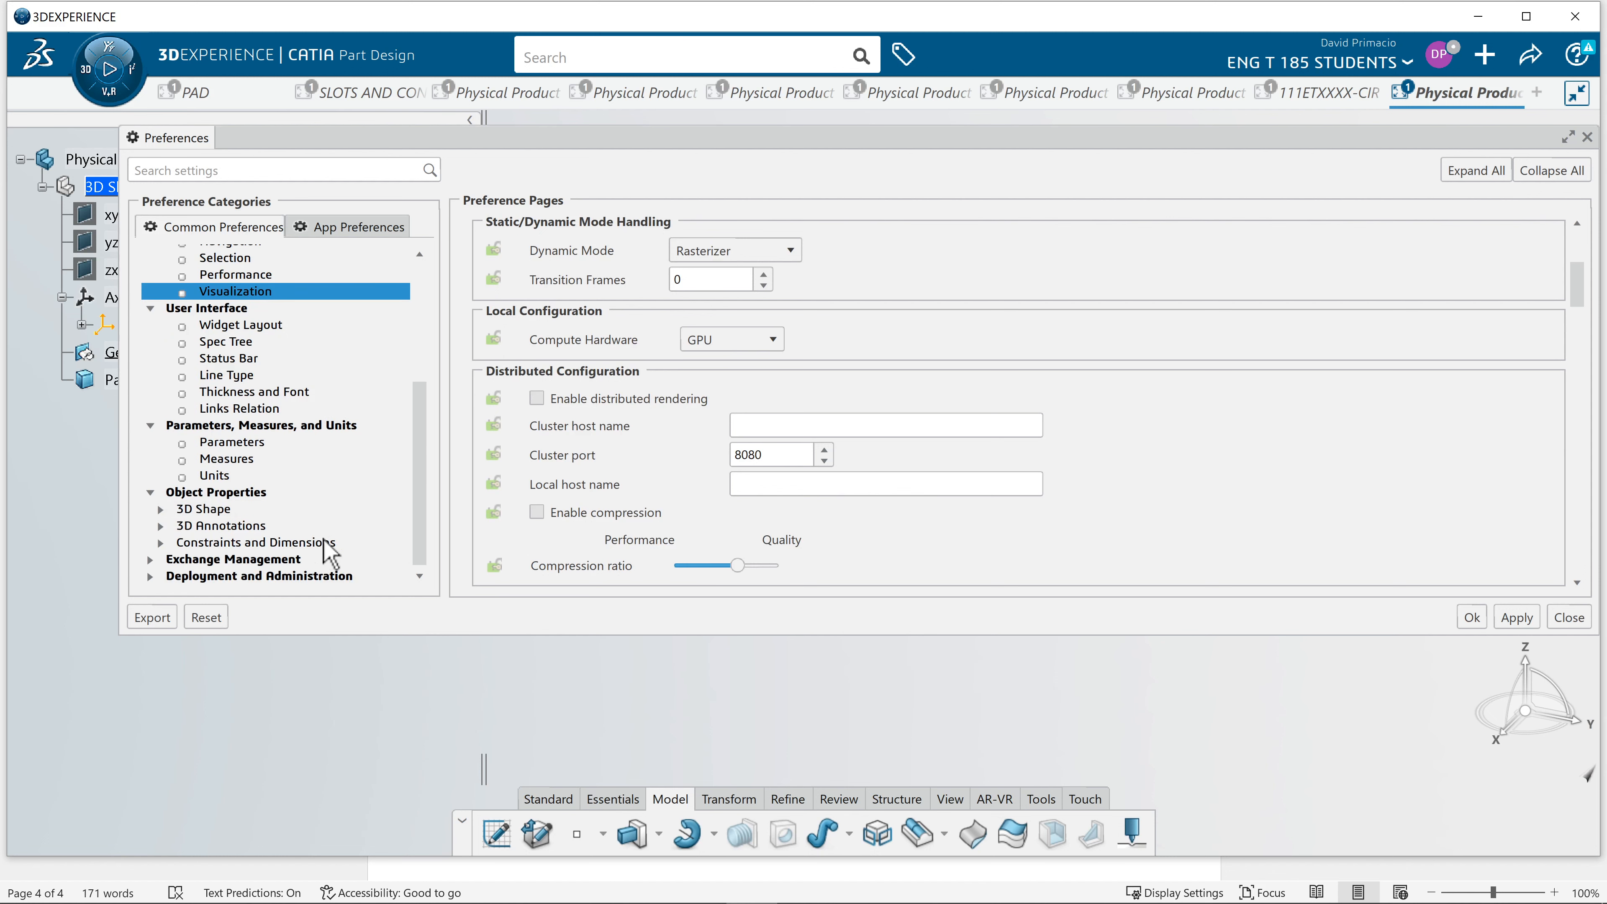
{"action": "left_click", "coordinate": [303, 544]}
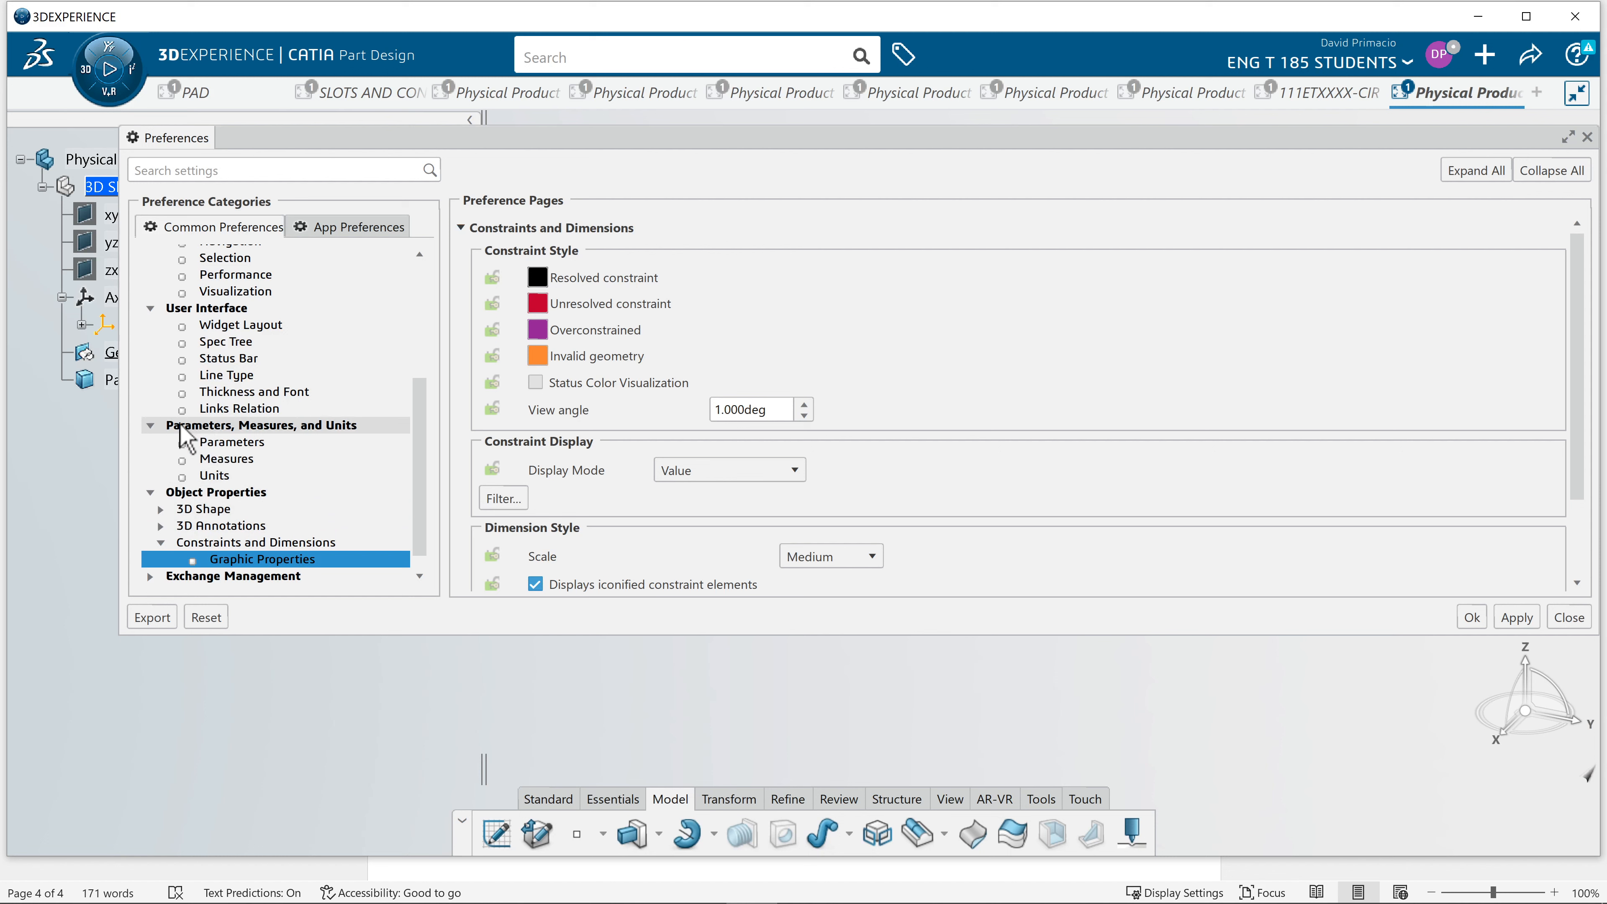
Return to the Parameters preferences and examine the parameters tree view, relations update, design tables and script security settings.
{"action": "left_click", "coordinate": [222, 443]}
{"action": "scroll", "coordinate": [704, 416], "scroll_direction": "down", "scroll_amount": 5}
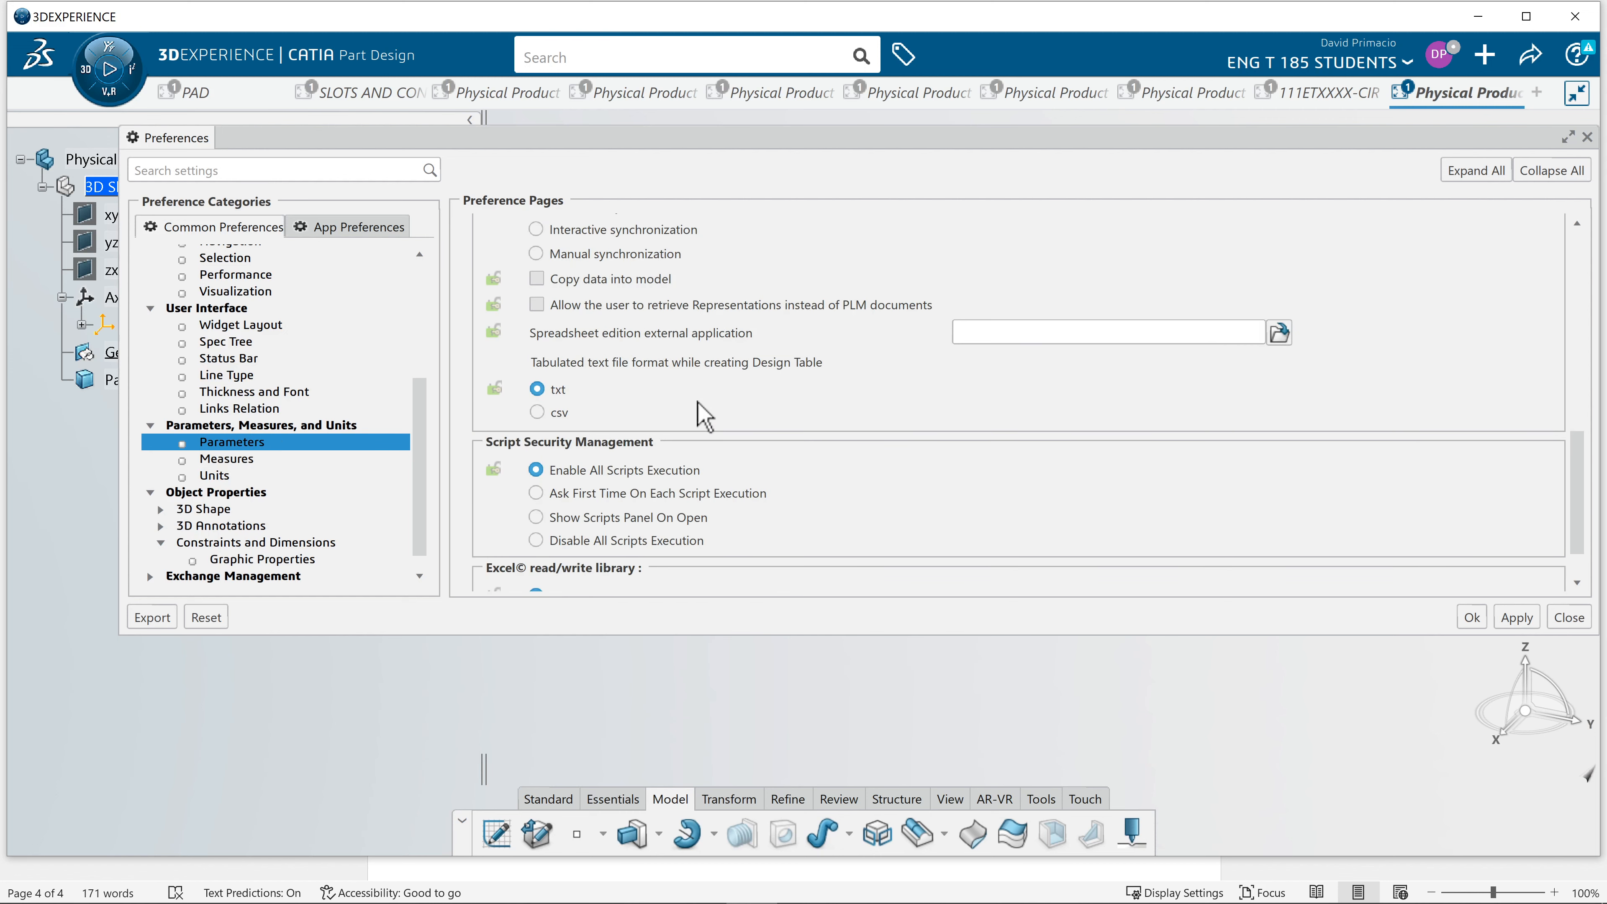
{"action": "scroll", "coordinate": [615, 435], "scroll_direction": "down", "scroll_amount": 1}
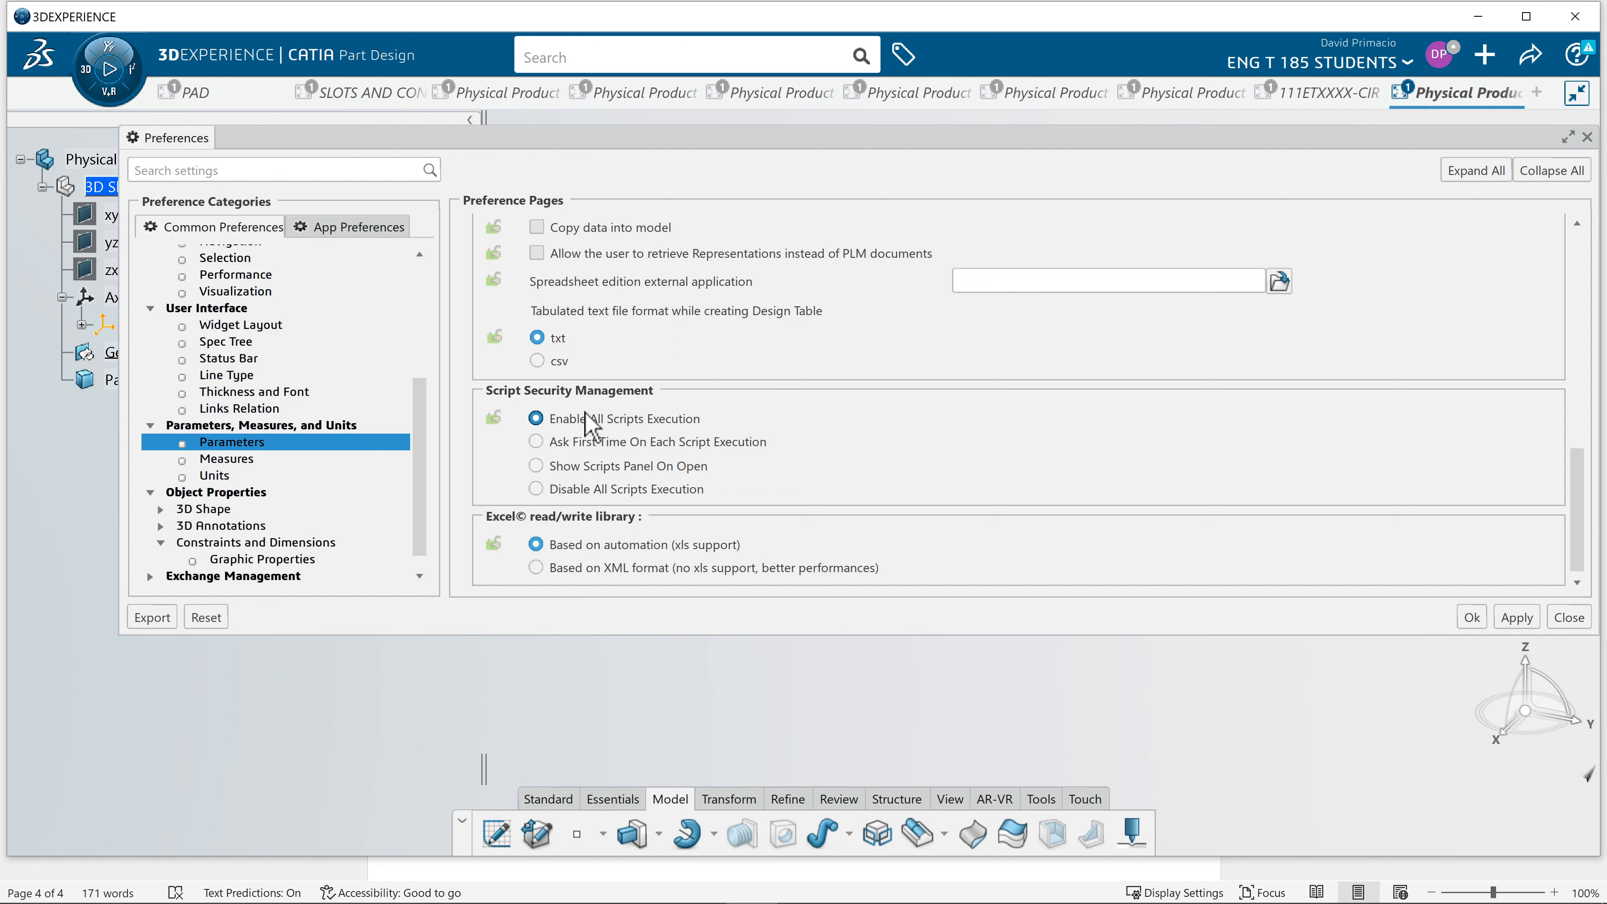
{"action": "scroll", "coordinate": [591, 424], "scroll_direction": "up", "scroll_amount": 4}
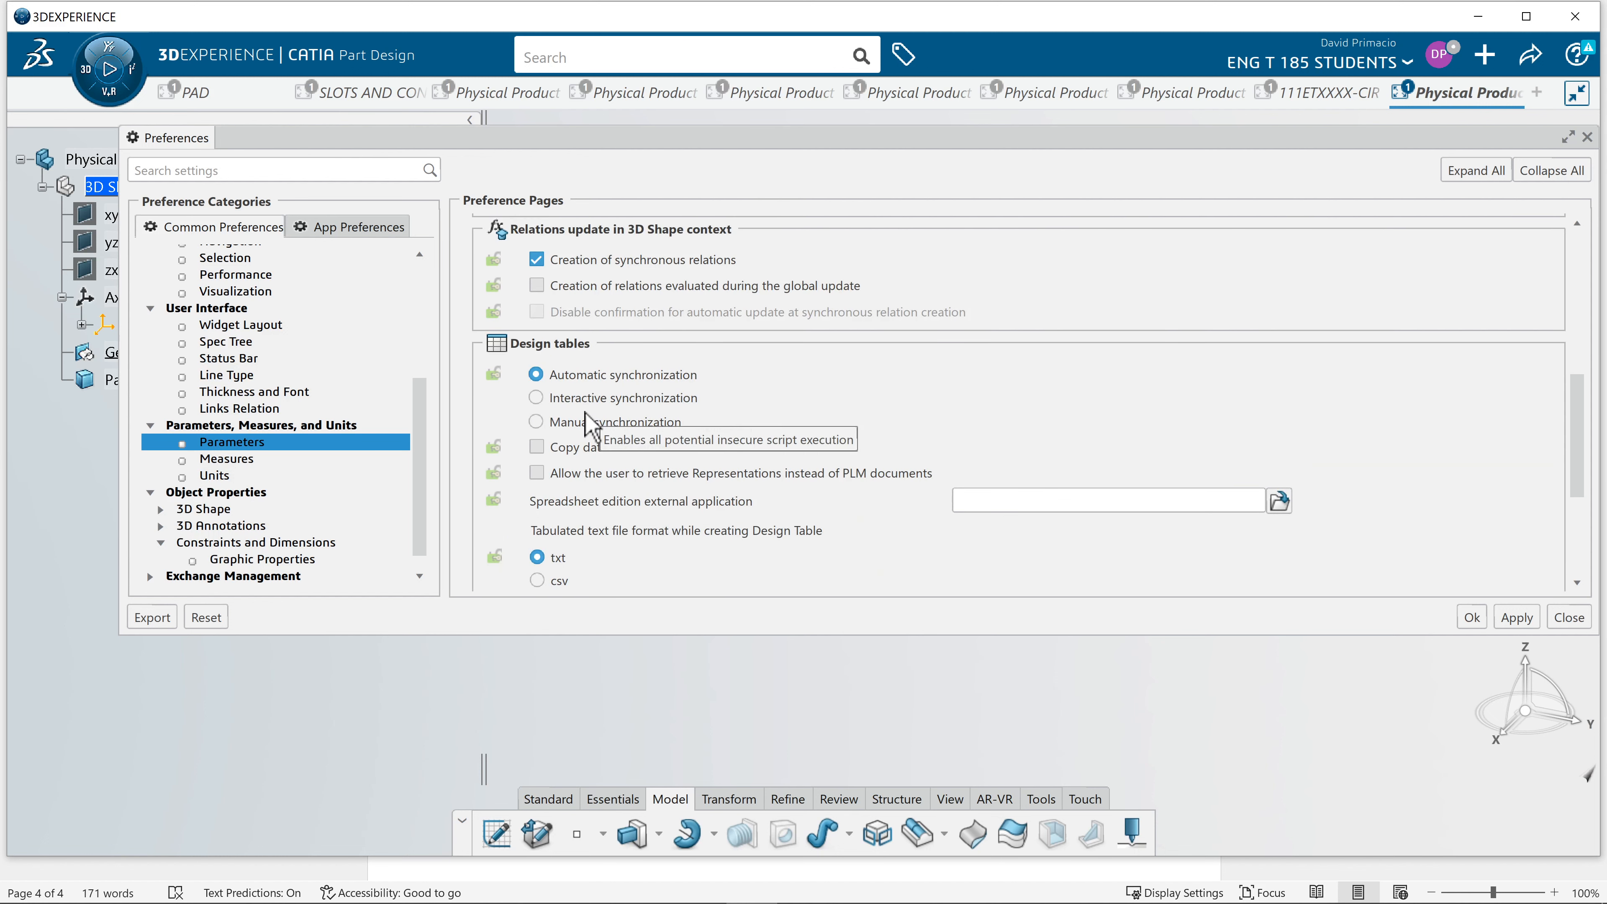
{"action": "scroll", "coordinate": [592, 424], "scroll_direction": "up", "scroll_amount": 3}
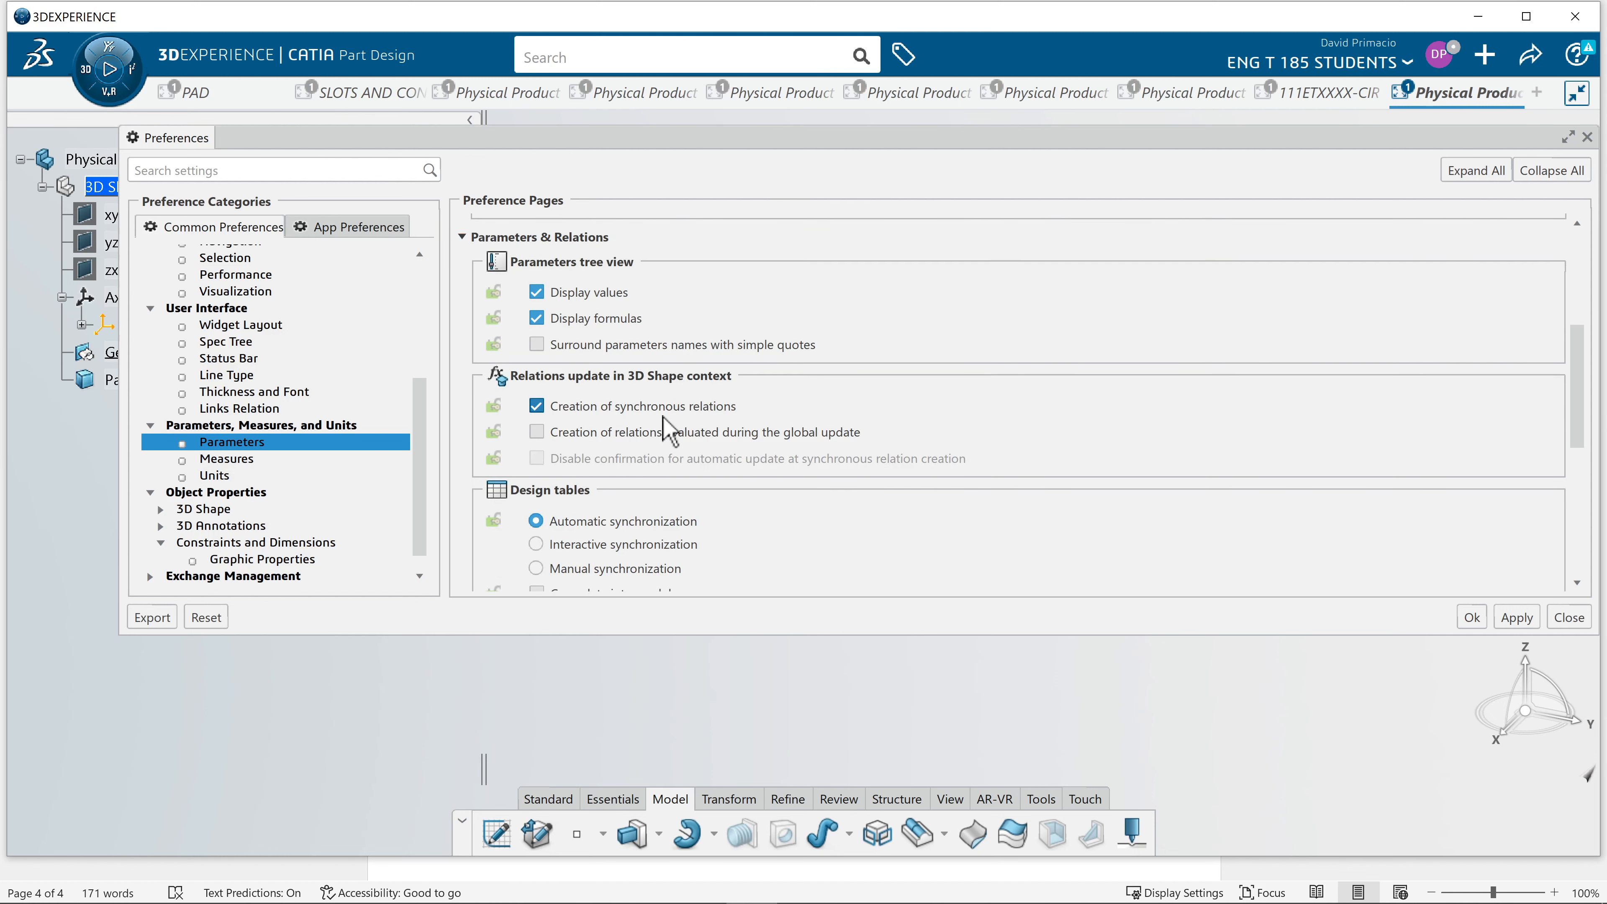
{"action": "scroll", "coordinate": [661, 424], "scroll_direction": "down", "scroll_amount": 4}
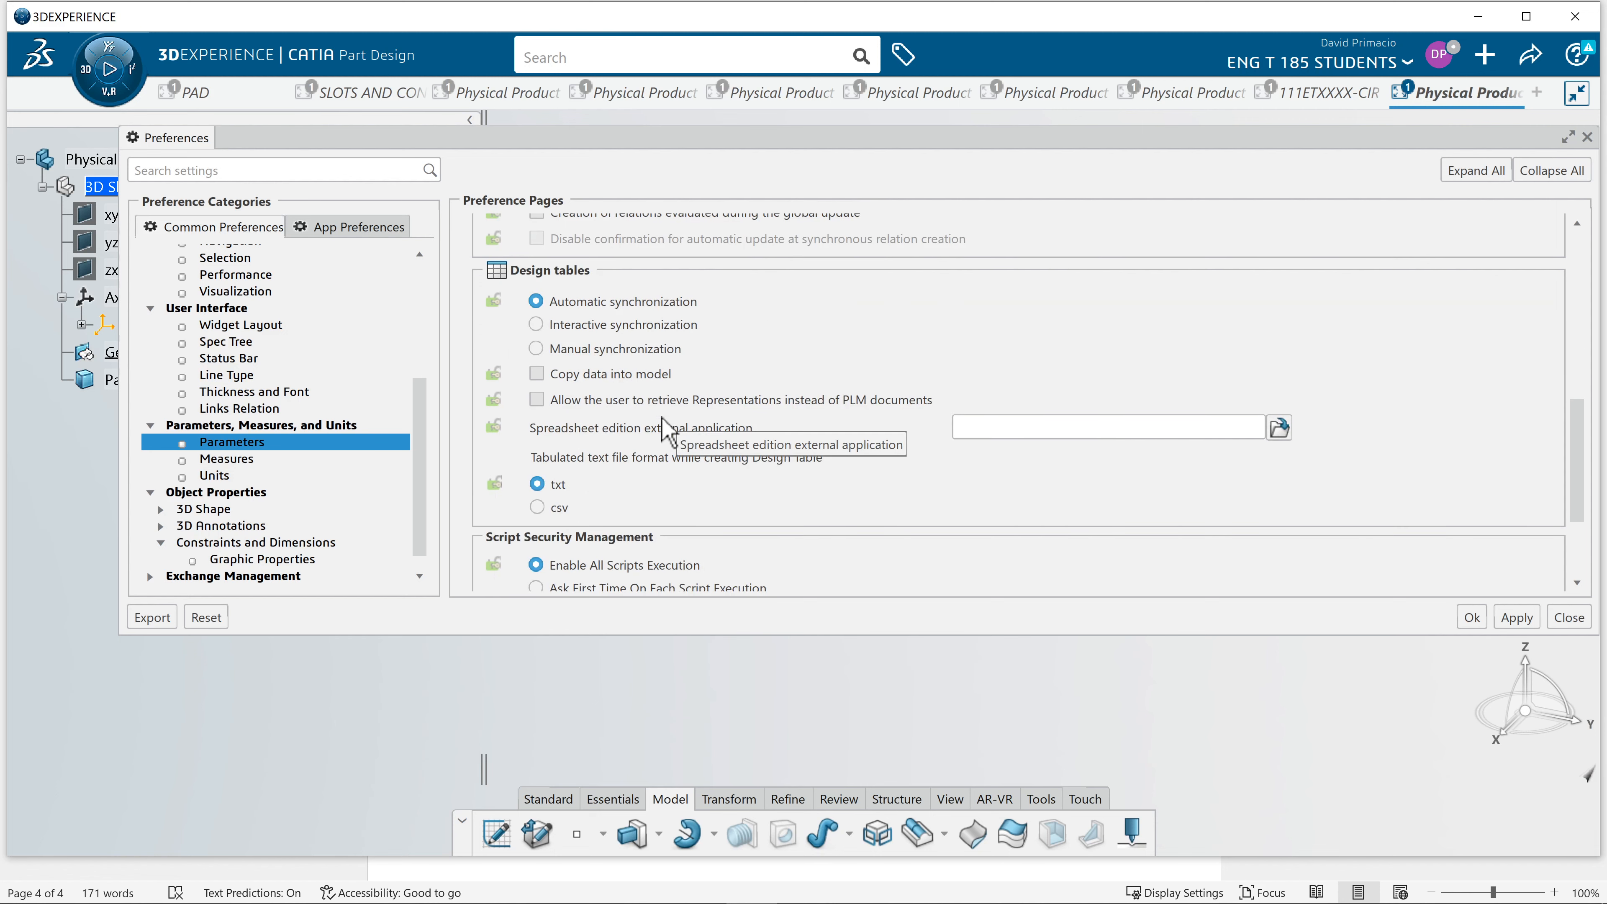
{"action": "scroll", "coordinate": [664, 431], "scroll_direction": "down", "scroll_amount": 3}
{"action": "scroll", "coordinate": [572, 529], "scroll_direction": "up", "scroll_amount": 6}
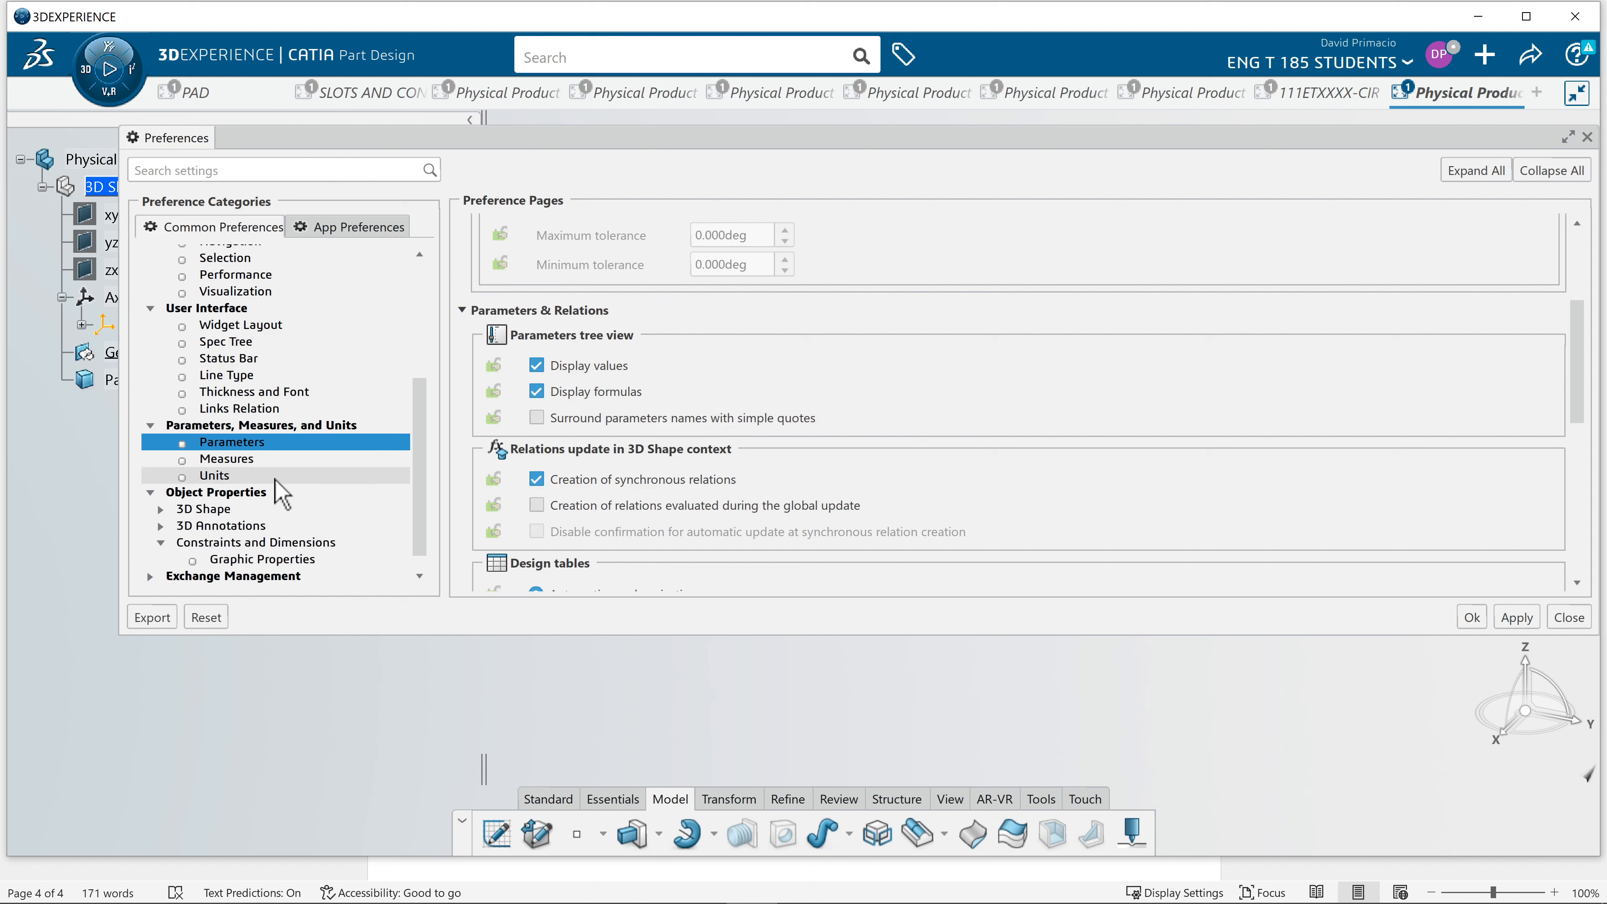
Examine the Measures preferences and the Units page, including the magnitudes list and the general and specific dimensions display settings.
{"action": "left_click", "coordinate": [265, 462]}
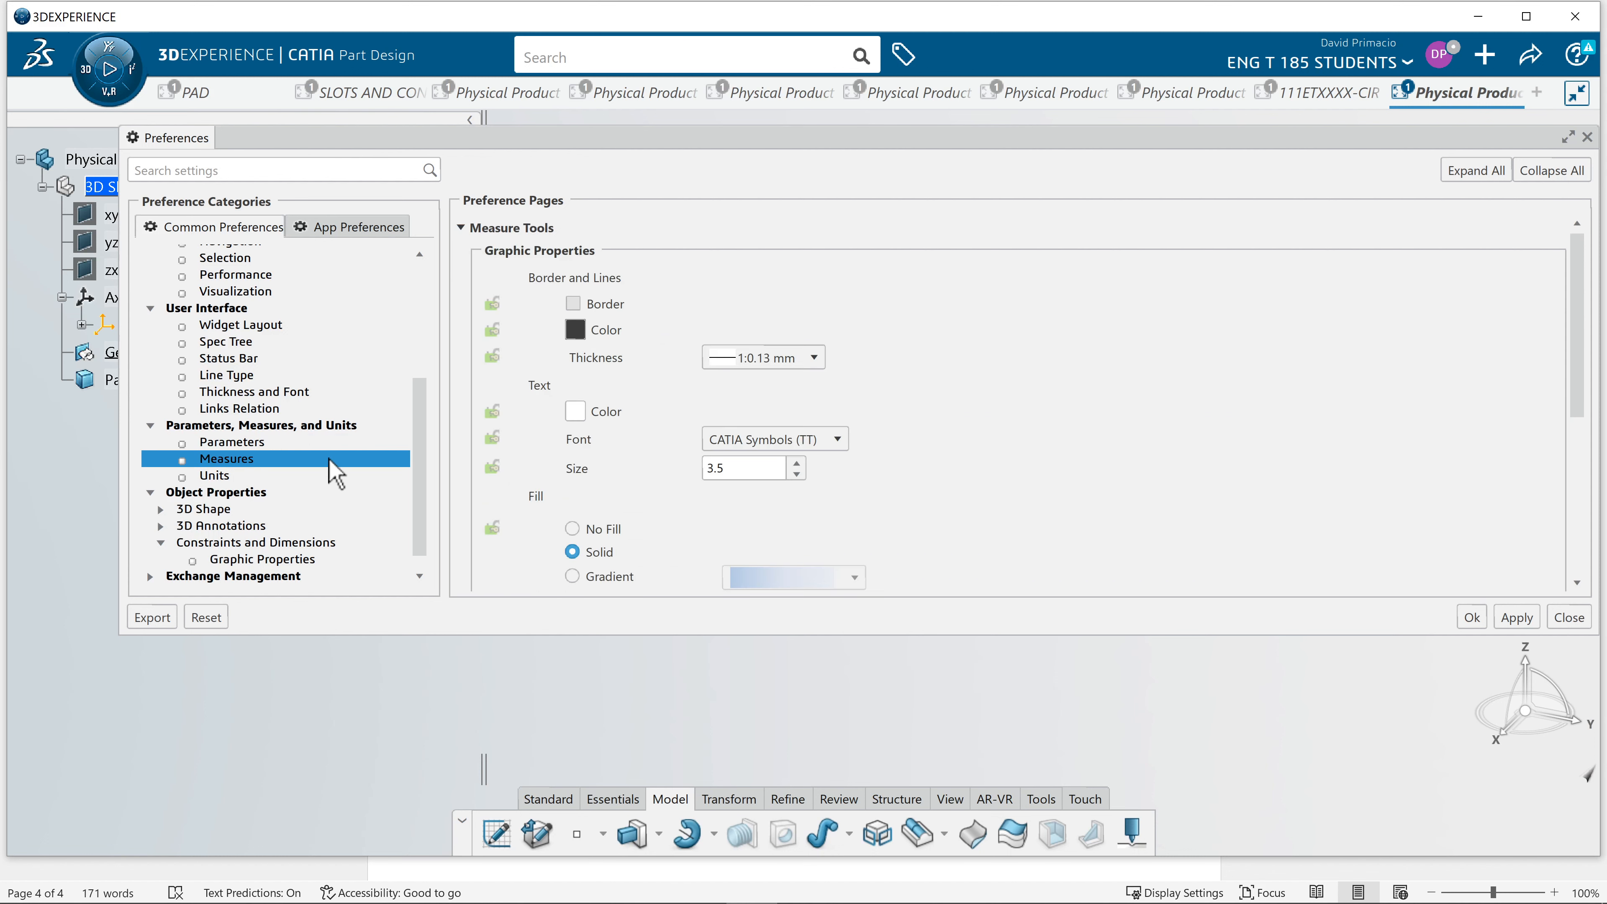
{"action": "scroll", "coordinate": [557, 465], "scroll_direction": "down", "scroll_amount": 1}
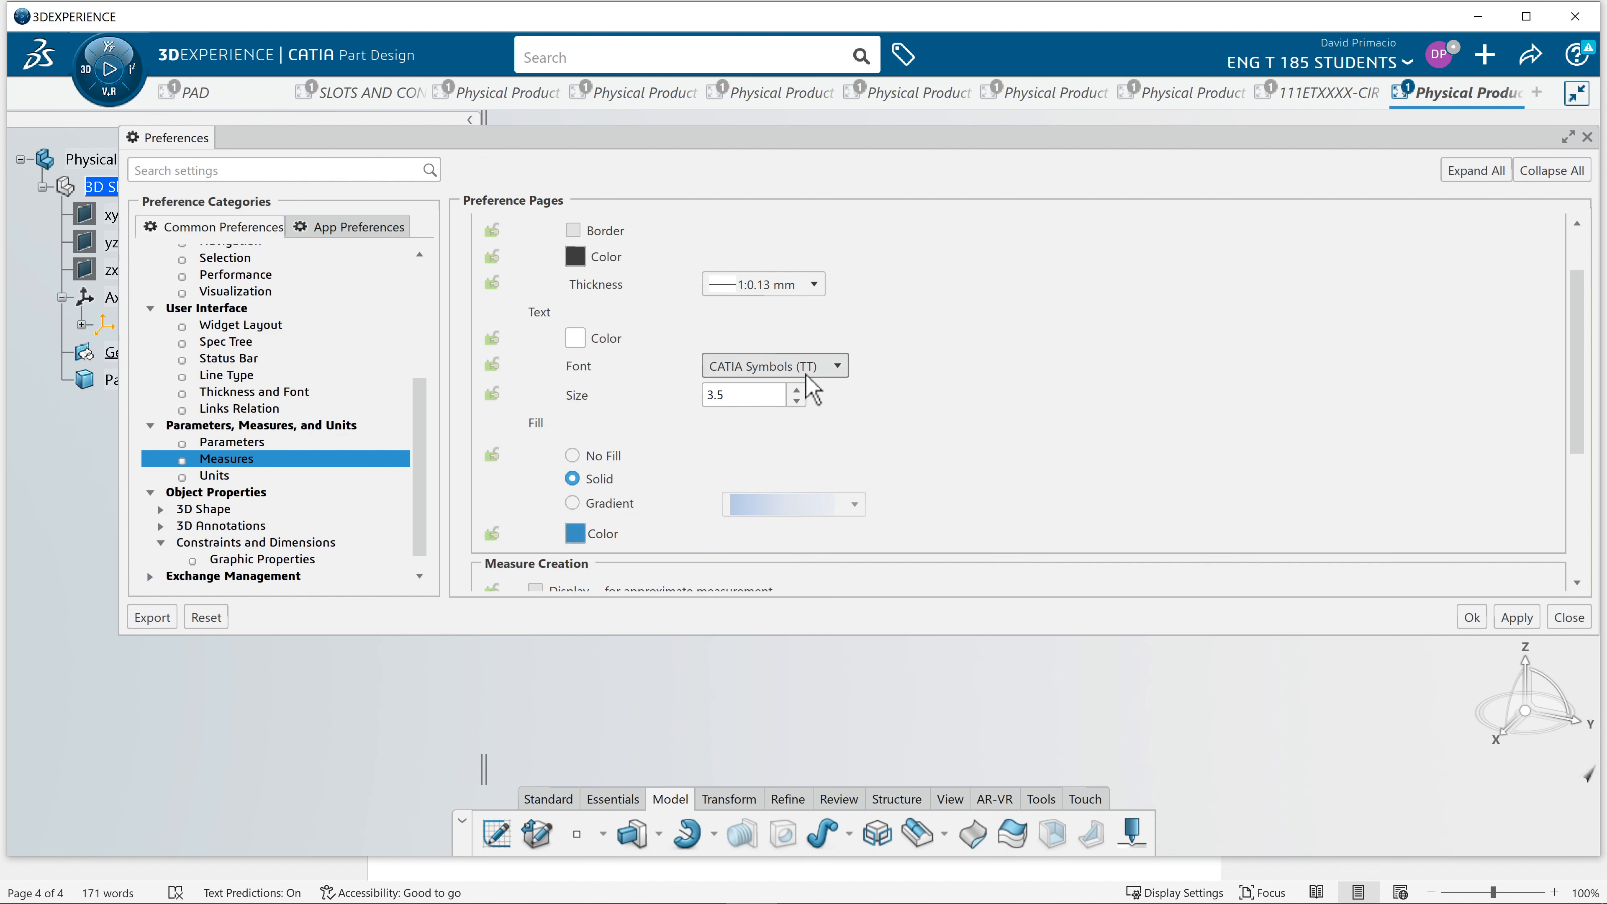
{"action": "left_click", "coordinate": [233, 479]}
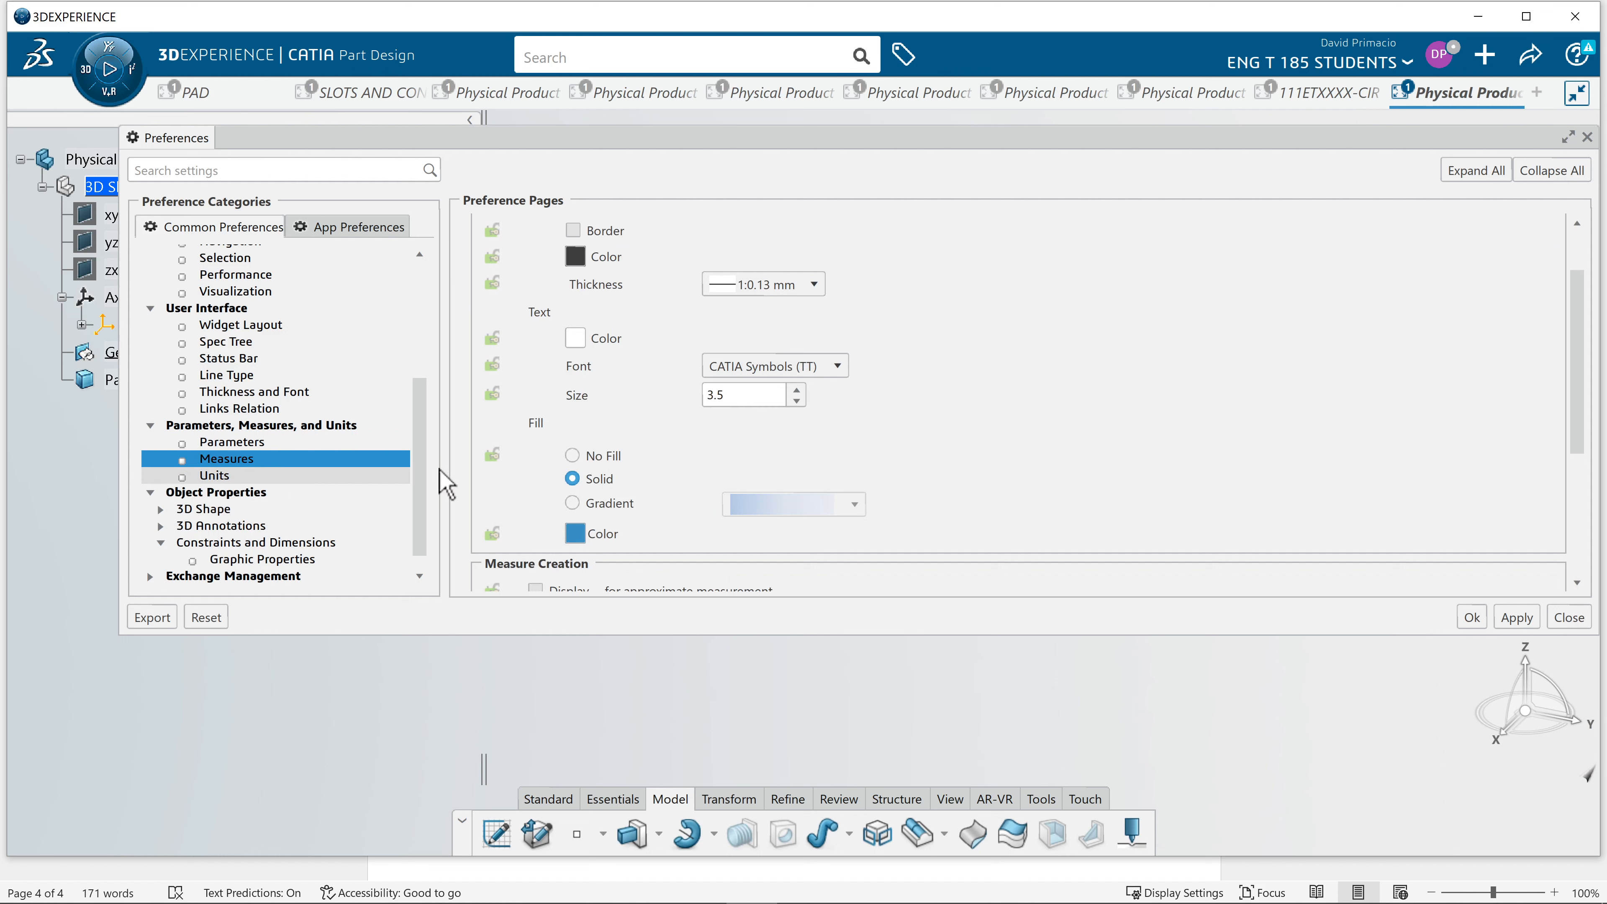
{"action": "scroll", "coordinate": [731, 496], "scroll_direction": "down", "scroll_amount": 3}
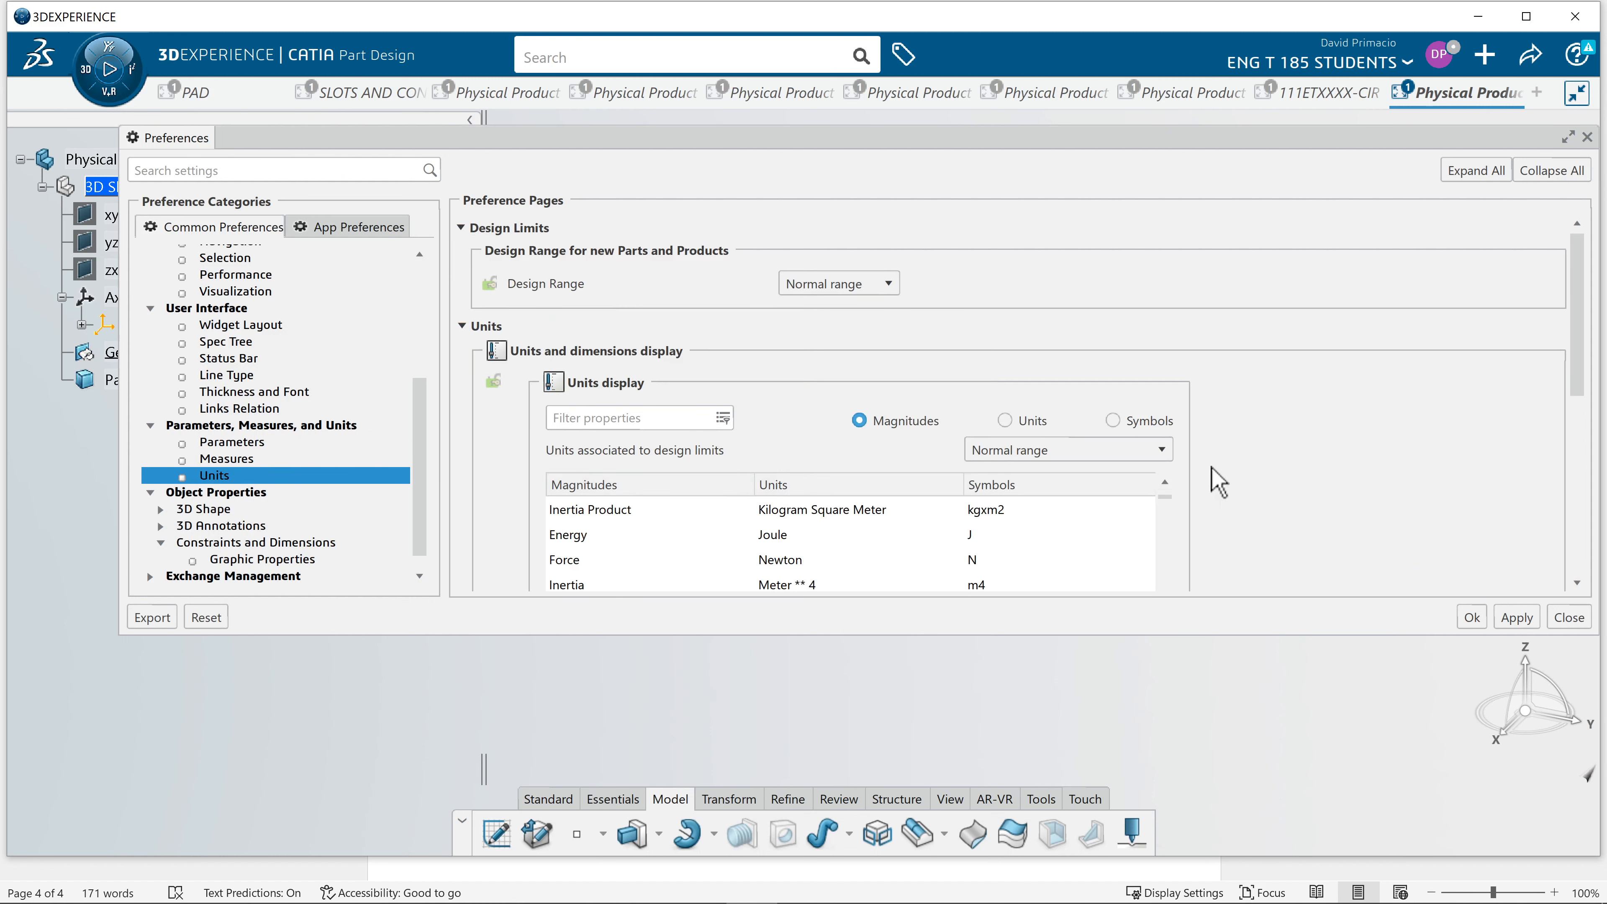
{"action": "scroll", "coordinate": [1222, 480], "scroll_direction": "down", "scroll_amount": 3}
{"action": "scroll", "coordinate": [1093, 479], "scroll_direction": "up", "scroll_amount": 8}
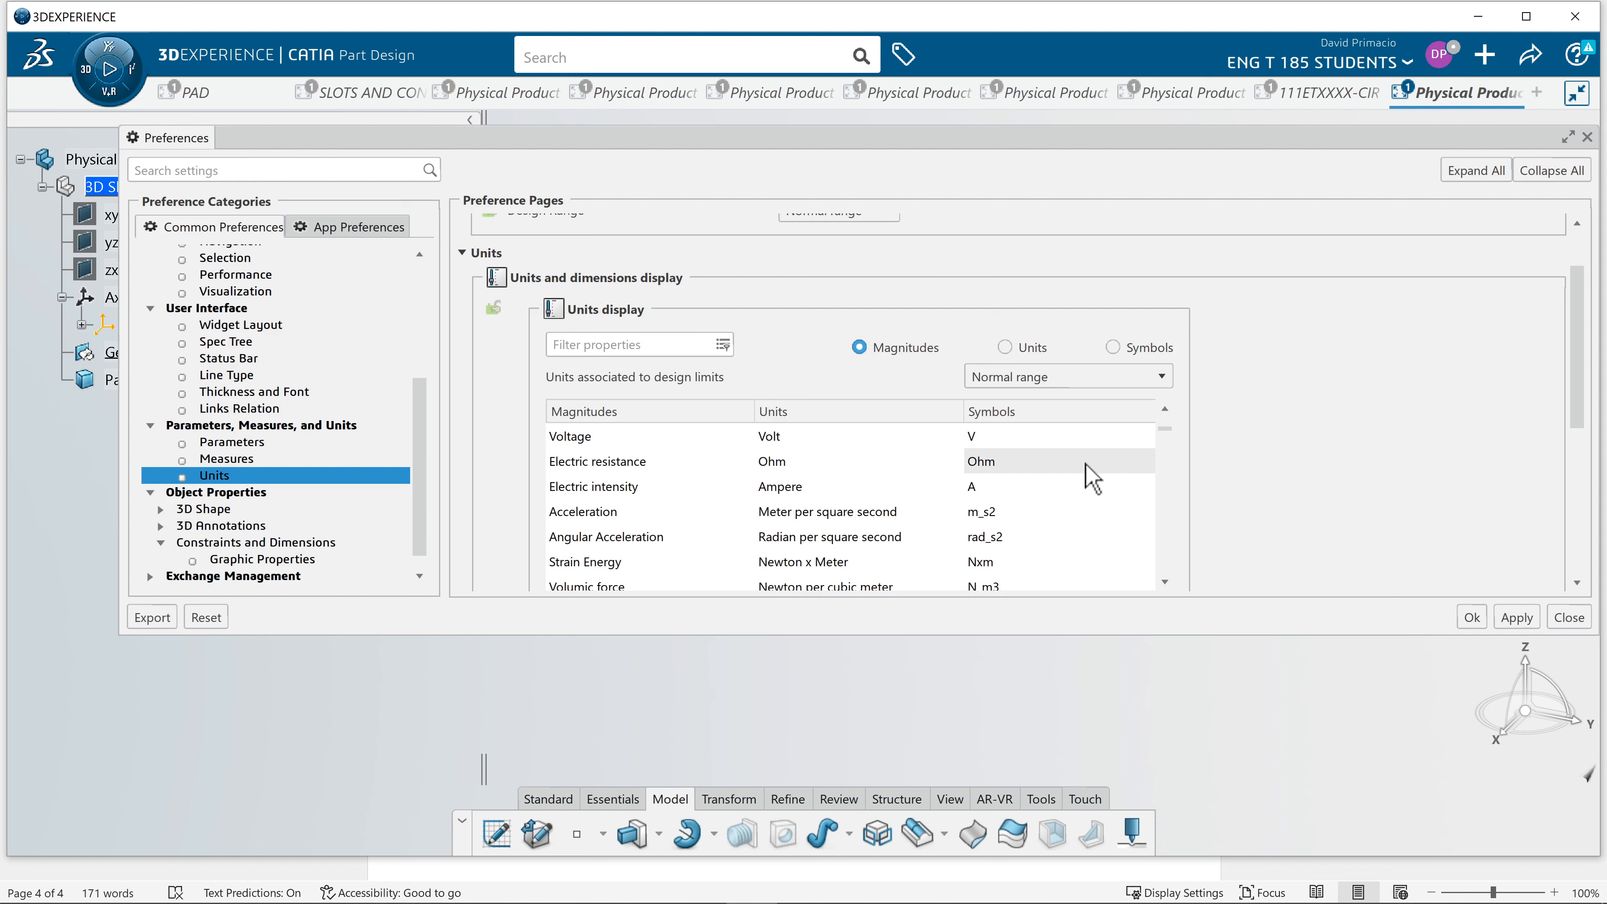
{"action": "scroll", "coordinate": [1569, 387], "scroll_direction": "down", "scroll_amount": 2}
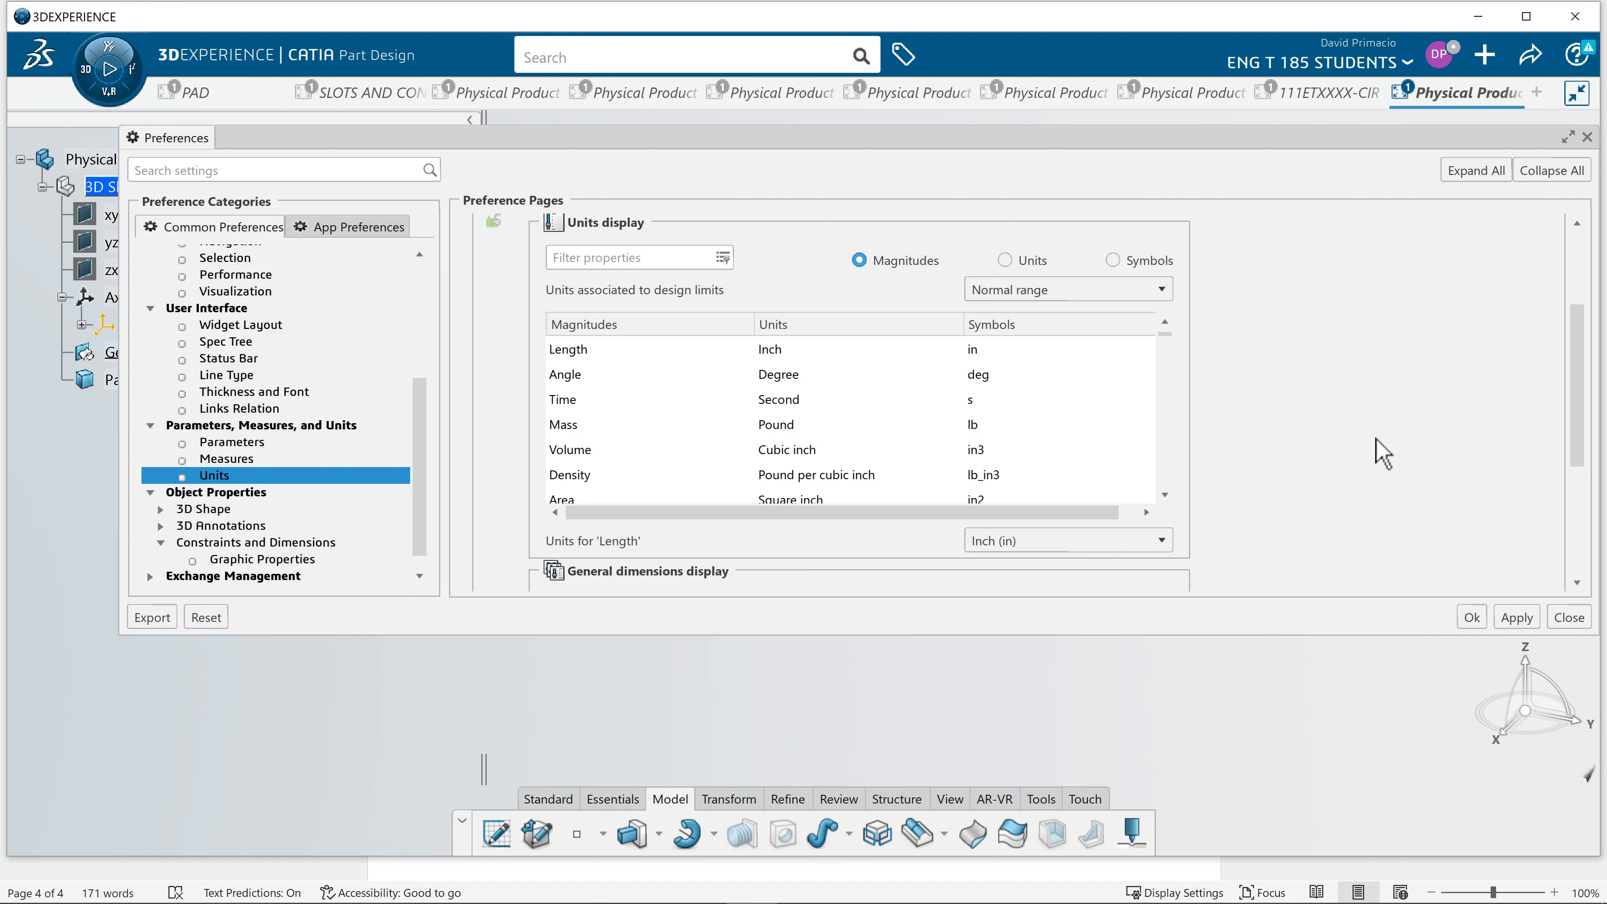
{"action": "scroll", "coordinate": [1374, 449], "scroll_direction": "down", "scroll_amount": 1}
{"action": "scroll", "coordinate": [1252, 473], "scroll_direction": "down", "scroll_amount": 2}
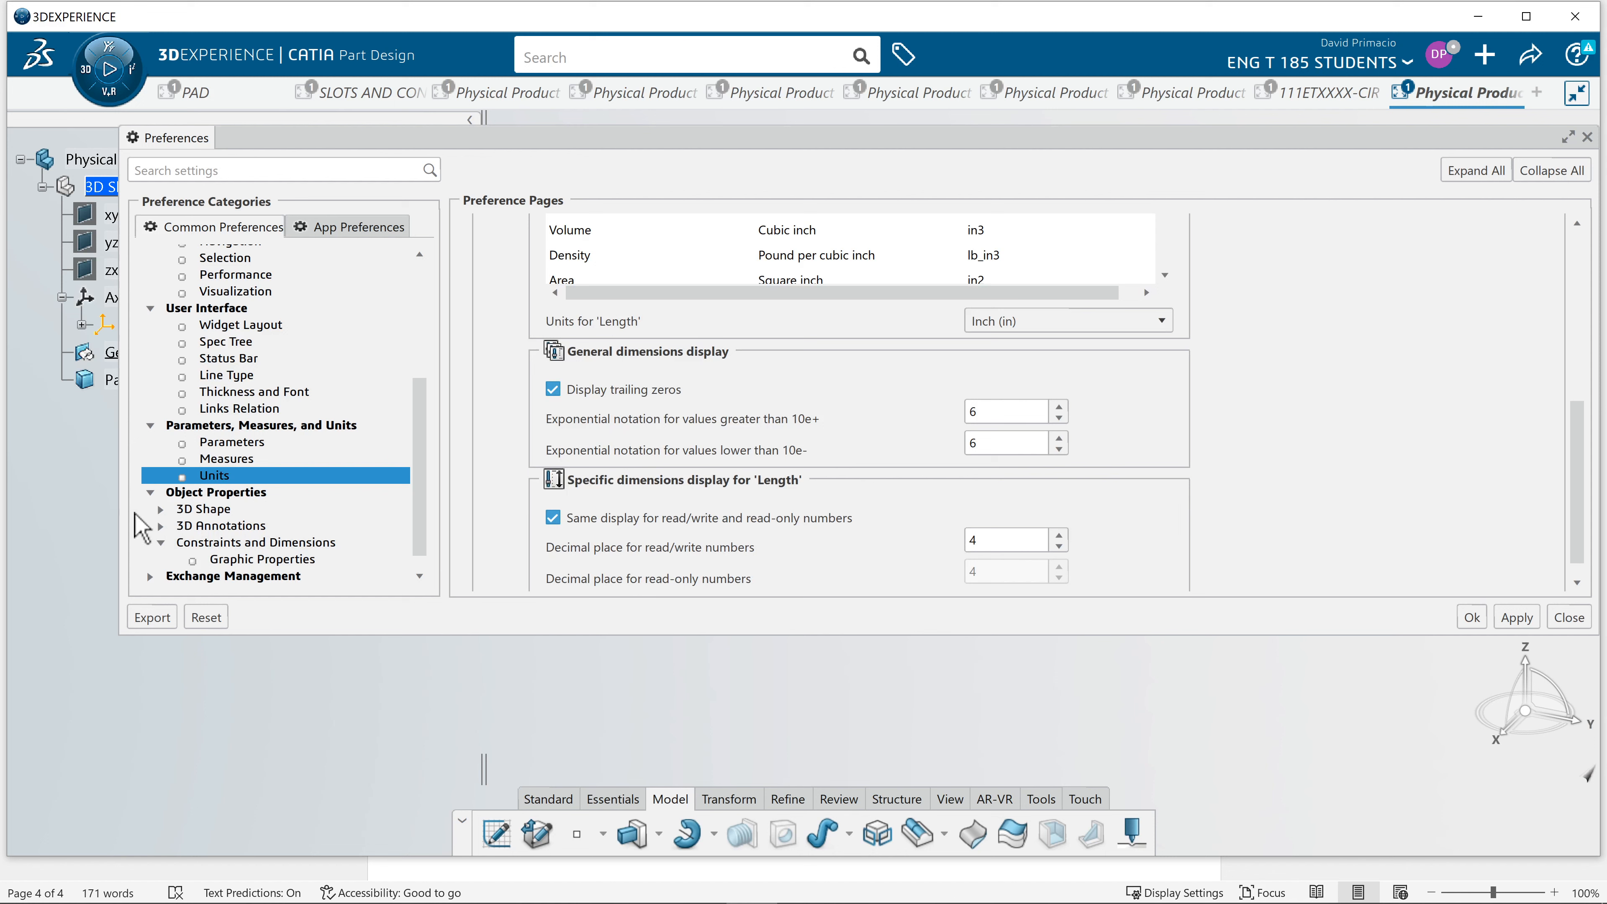
Select the Density magnitude in the units list to check its unit and decimal places.
{"action": "left_click", "coordinate": [759, 258]}
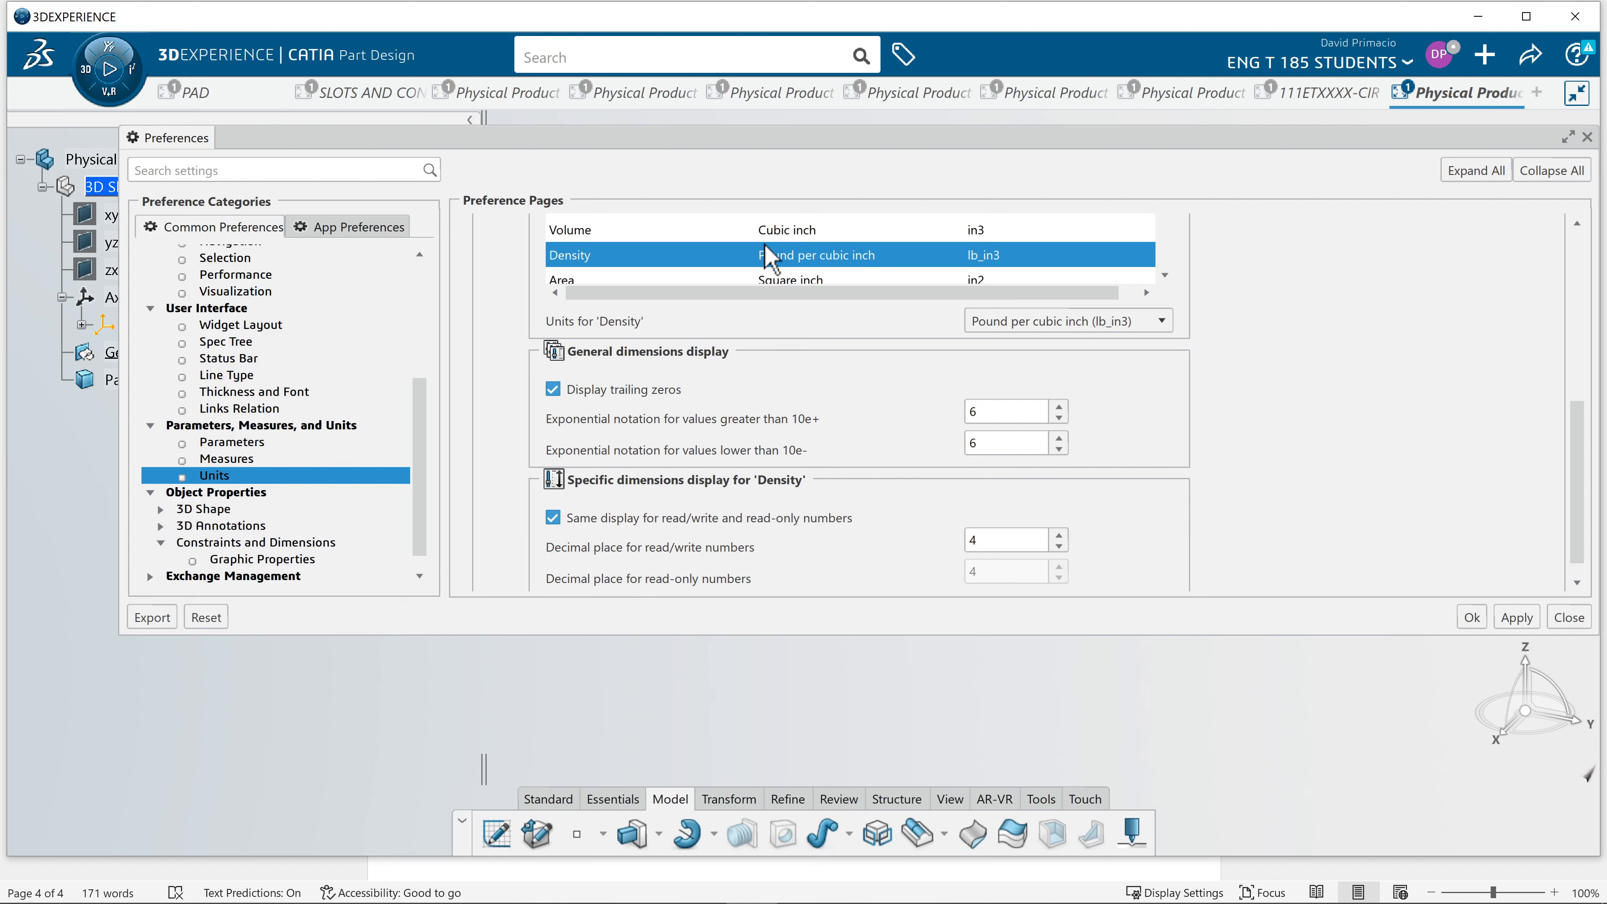
{"action": "left_click", "coordinate": [763, 232]}
{"action": "left_click", "coordinate": [761, 257]}
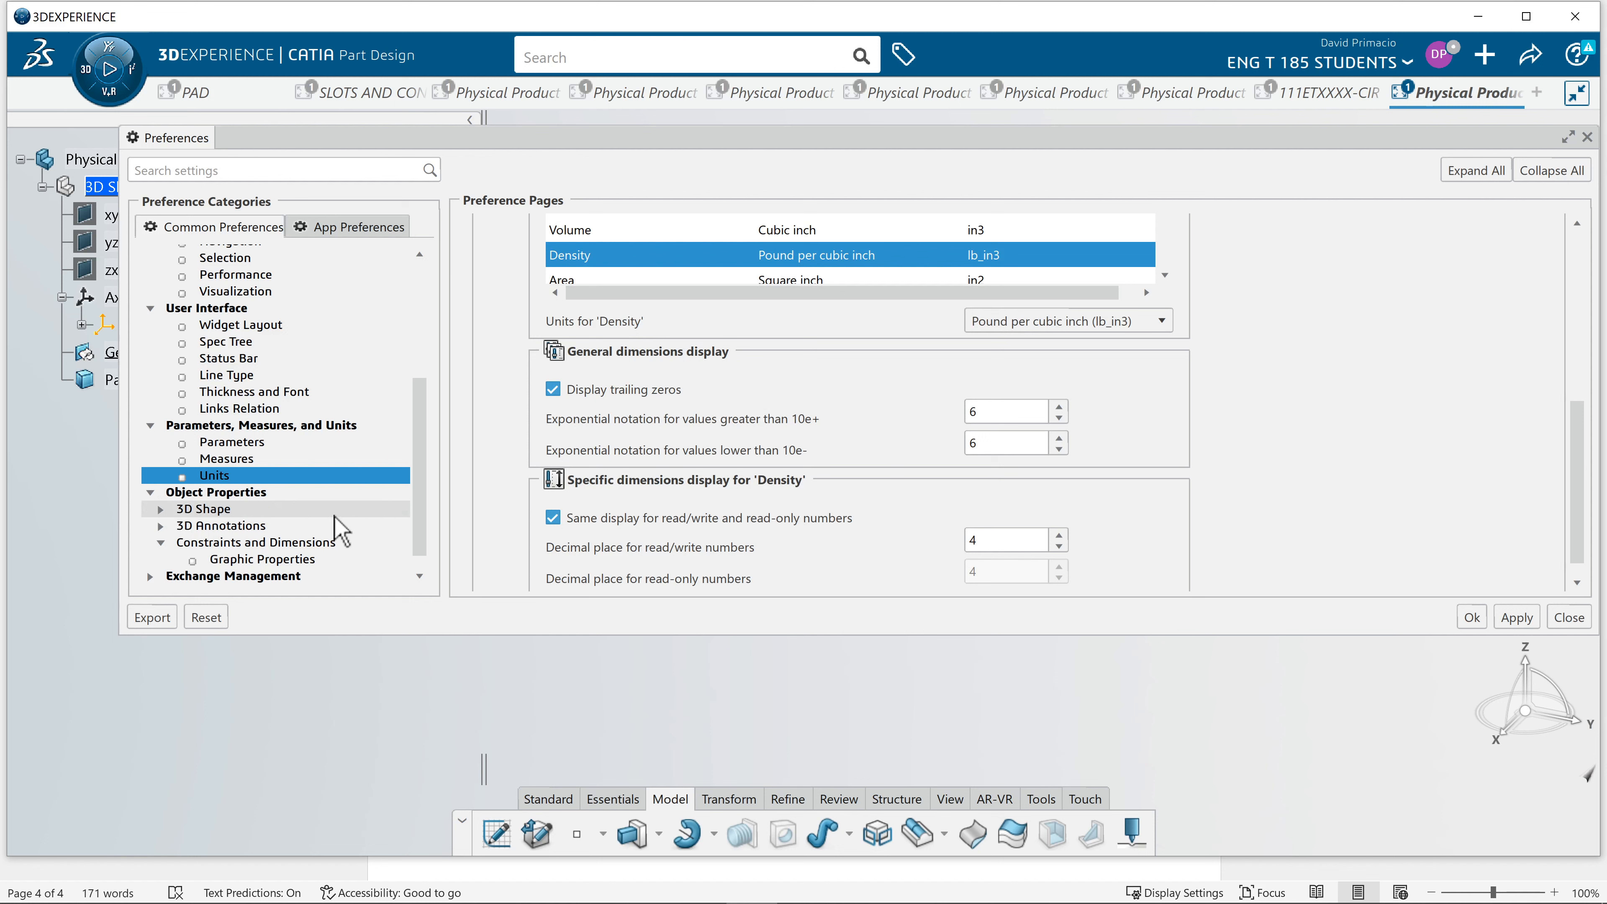
Expand 3D Shape under Object Properties and examine the Infrastructure settings for external references, updates, 3D shape creation and hybrid design.
{"action": "mouse_move", "coordinate": [413, 535]}
{"action": "left_mouse_down"}
{"action": "mouse_move", "coordinate": [413, 548]}
{"action": "mouse_move", "coordinate": [413, 526]}
{"action": "left_mouse_up"}
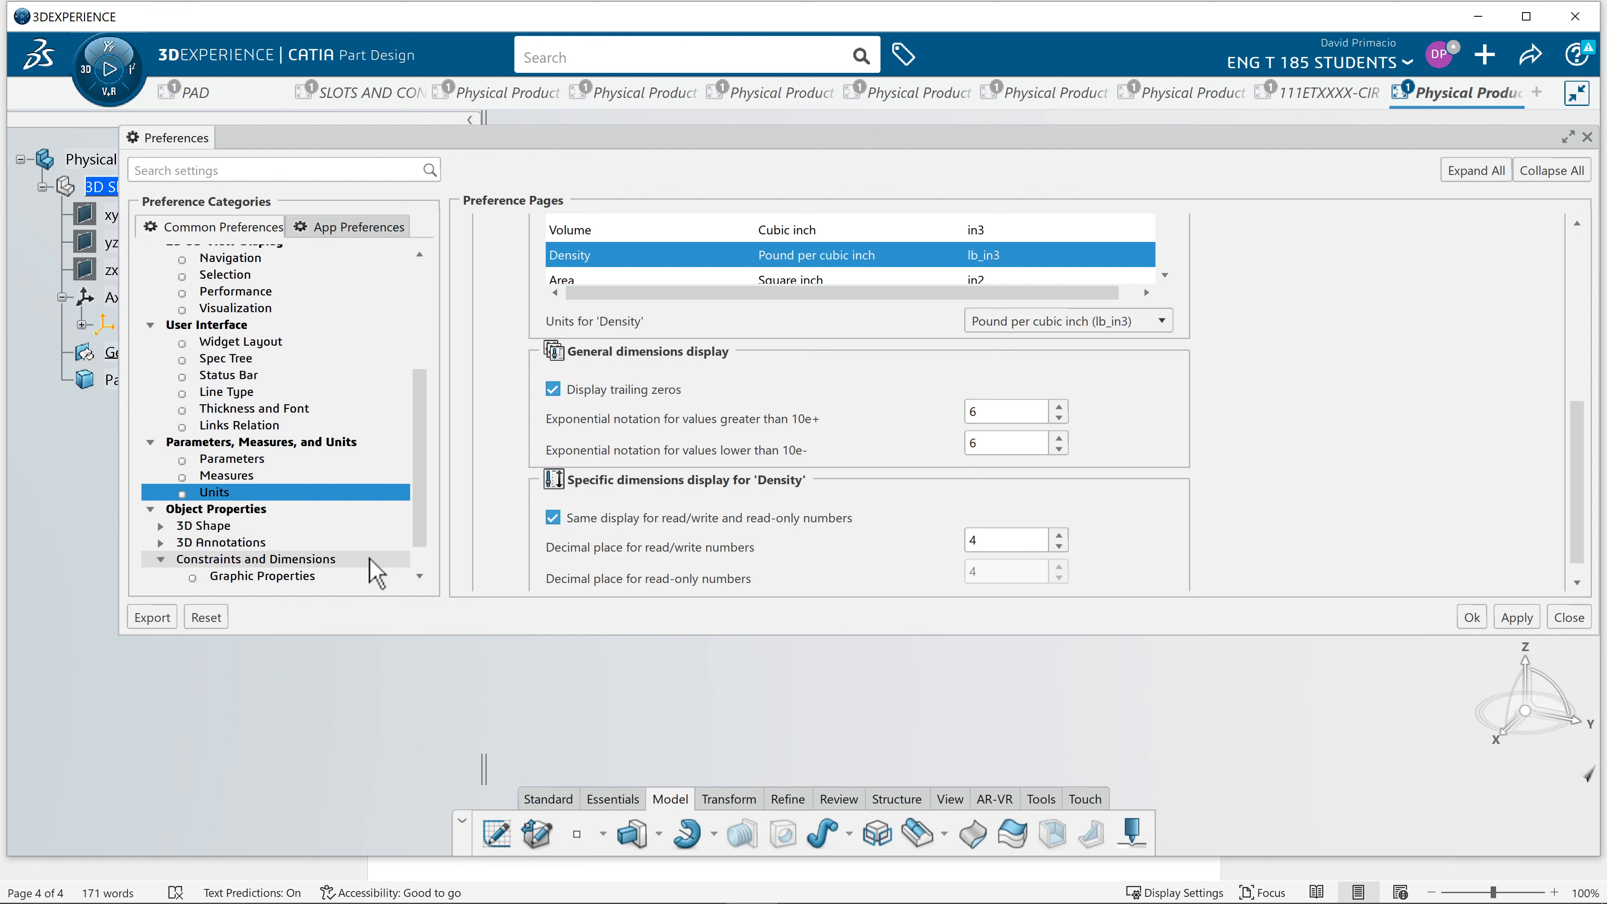
{"action": "left_click_drag", "start_coordinate": [419, 537], "coordinate": [426, 565]}
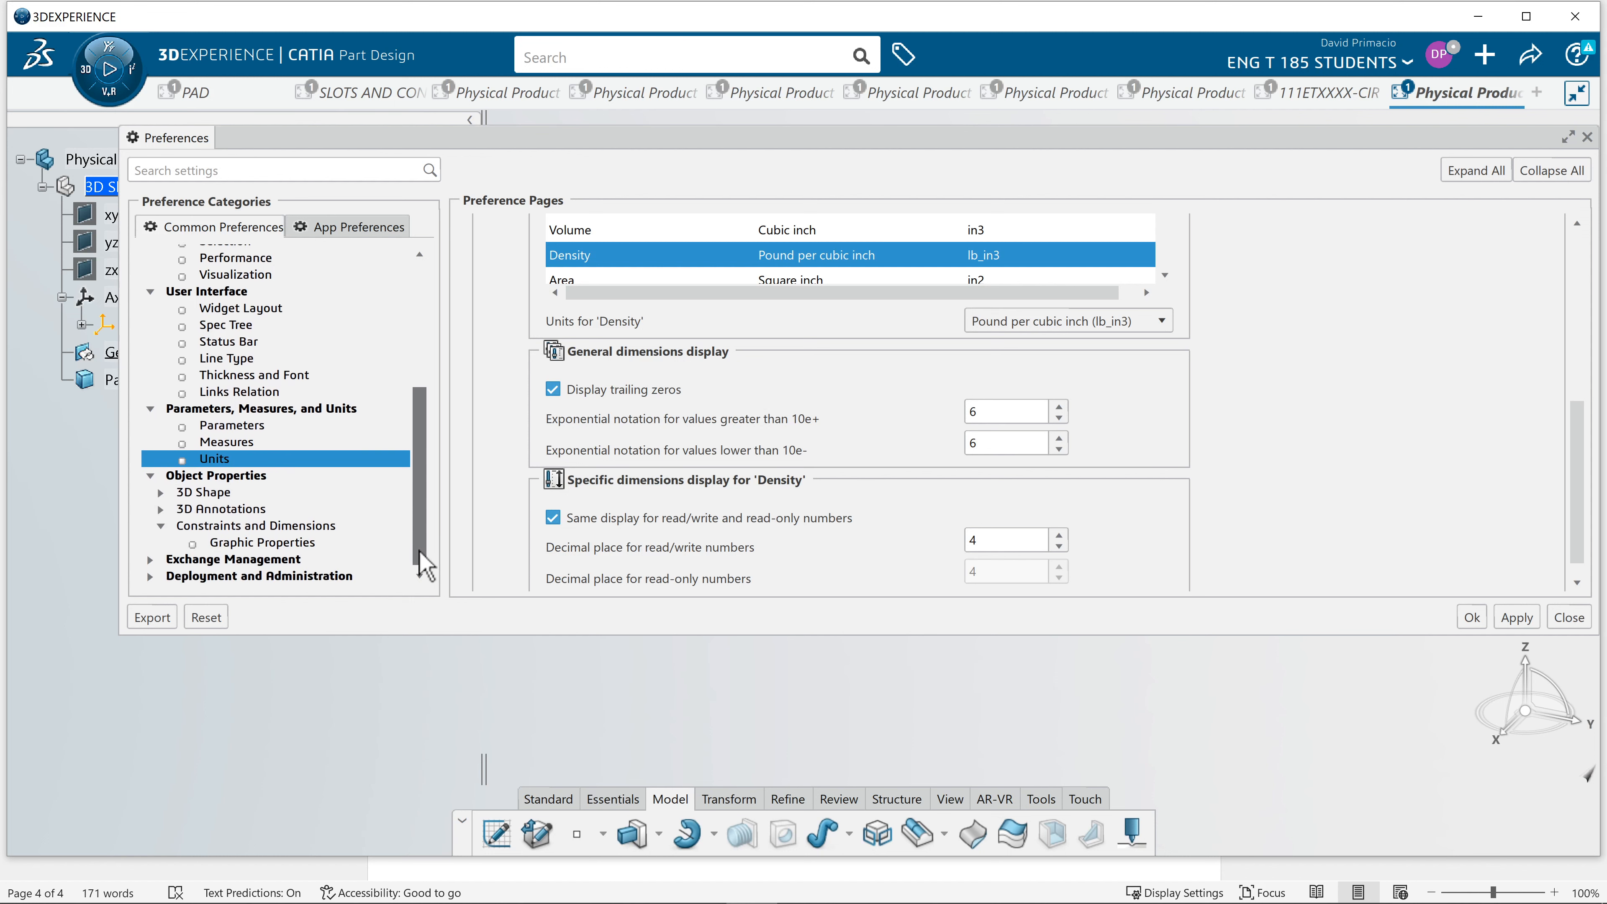
{"action": "left_click", "coordinate": [160, 493]}
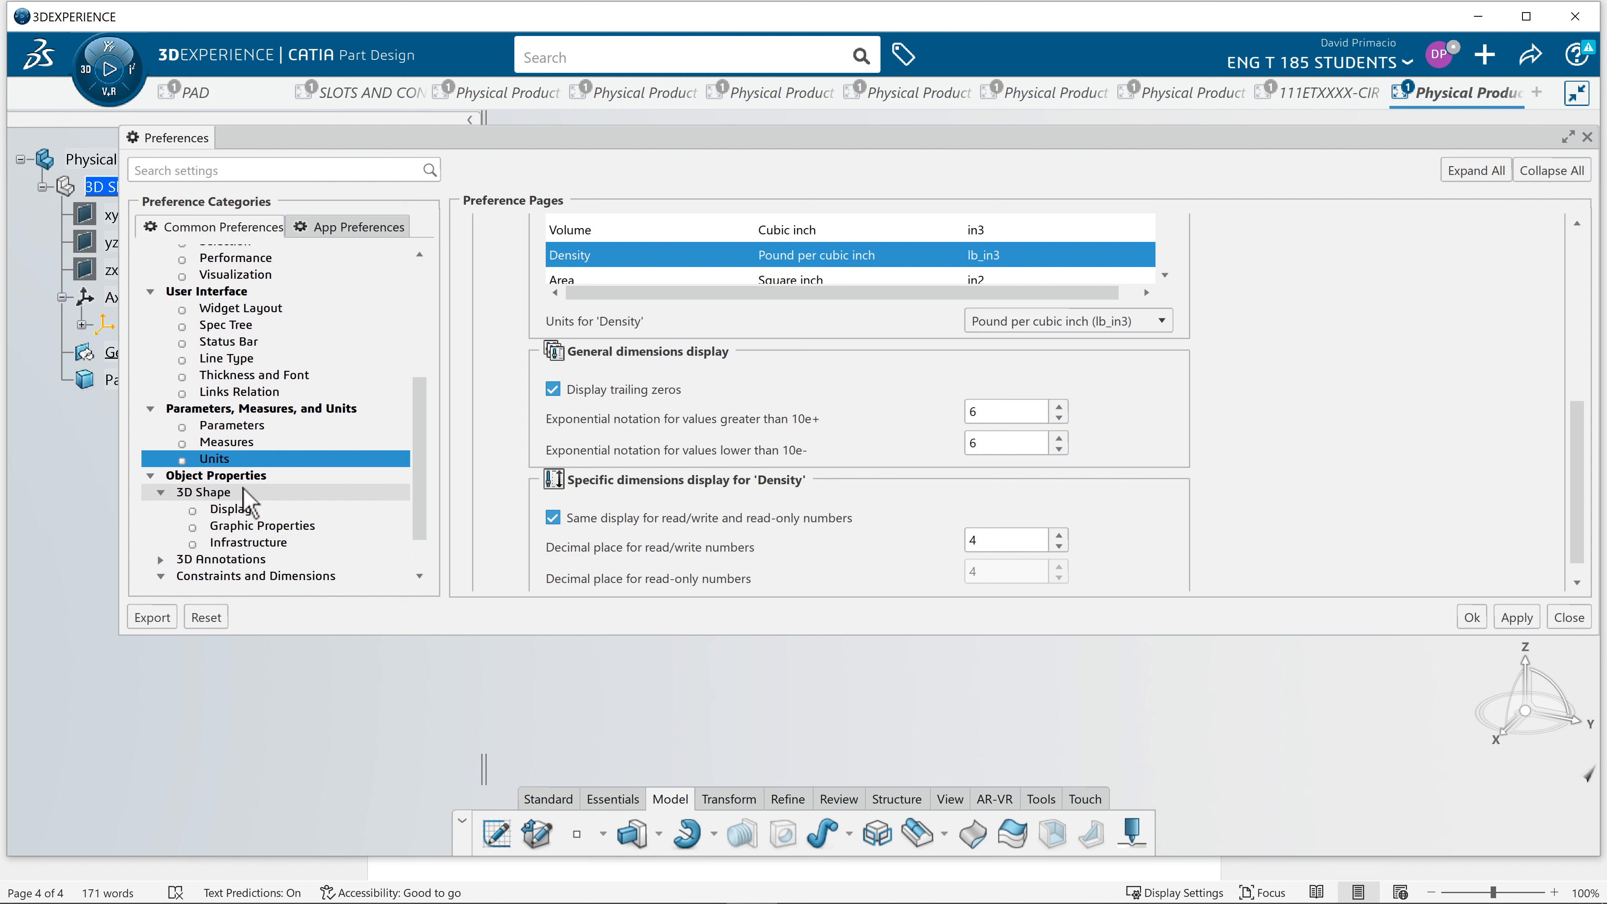
{"action": "left_click", "coordinate": [285, 544]}
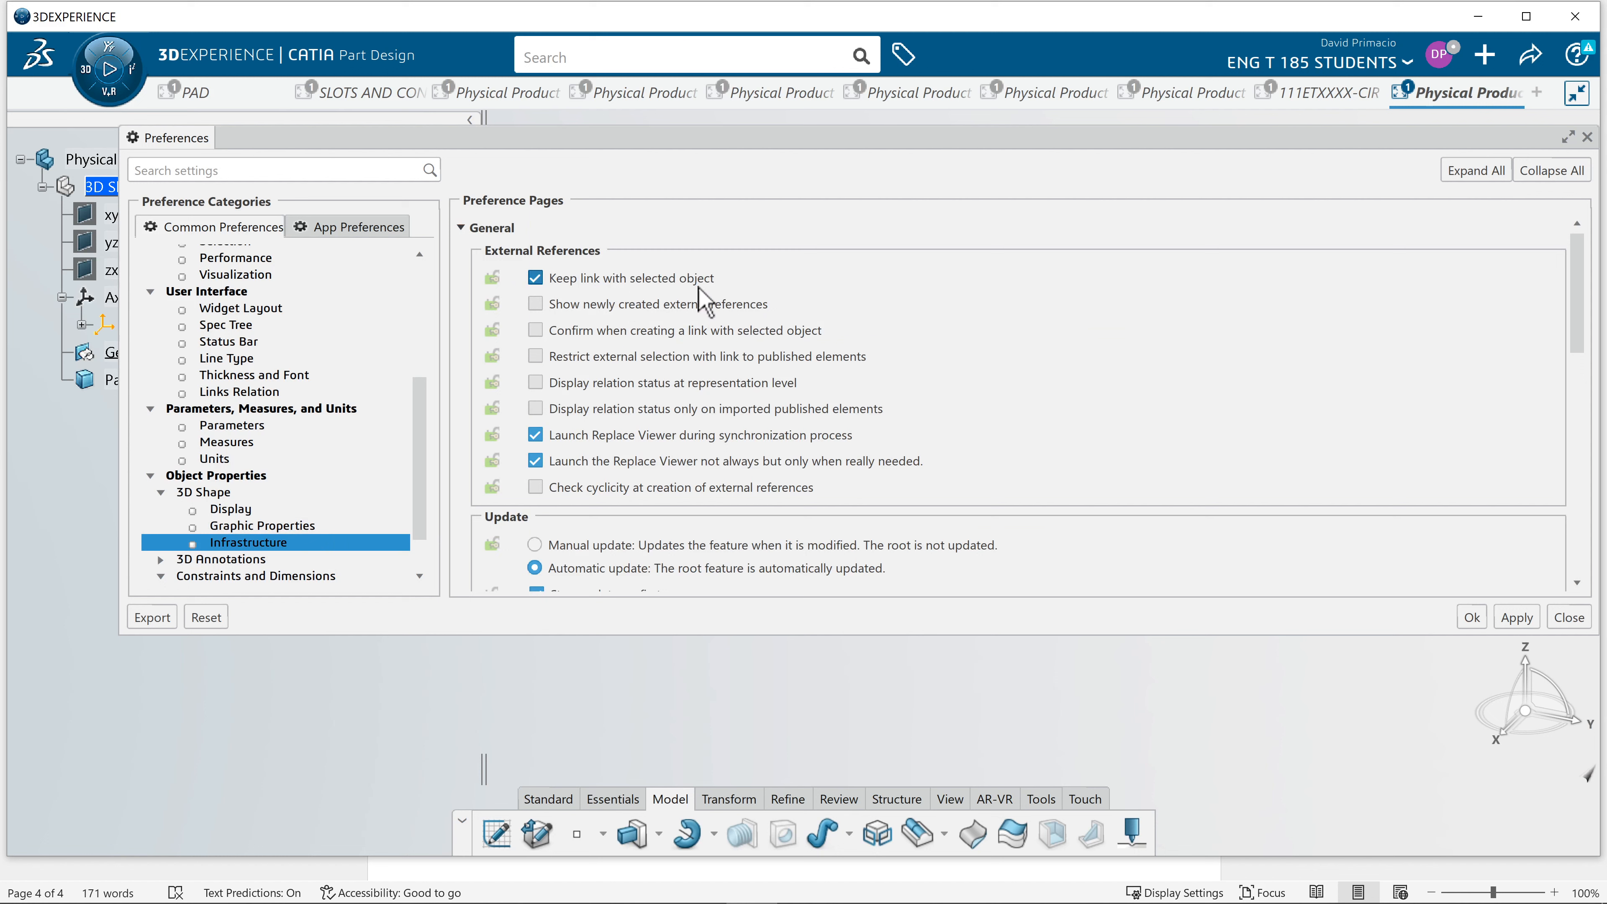
{"action": "scroll", "coordinate": [688, 378], "scroll_direction": "down", "scroll_amount": 5}
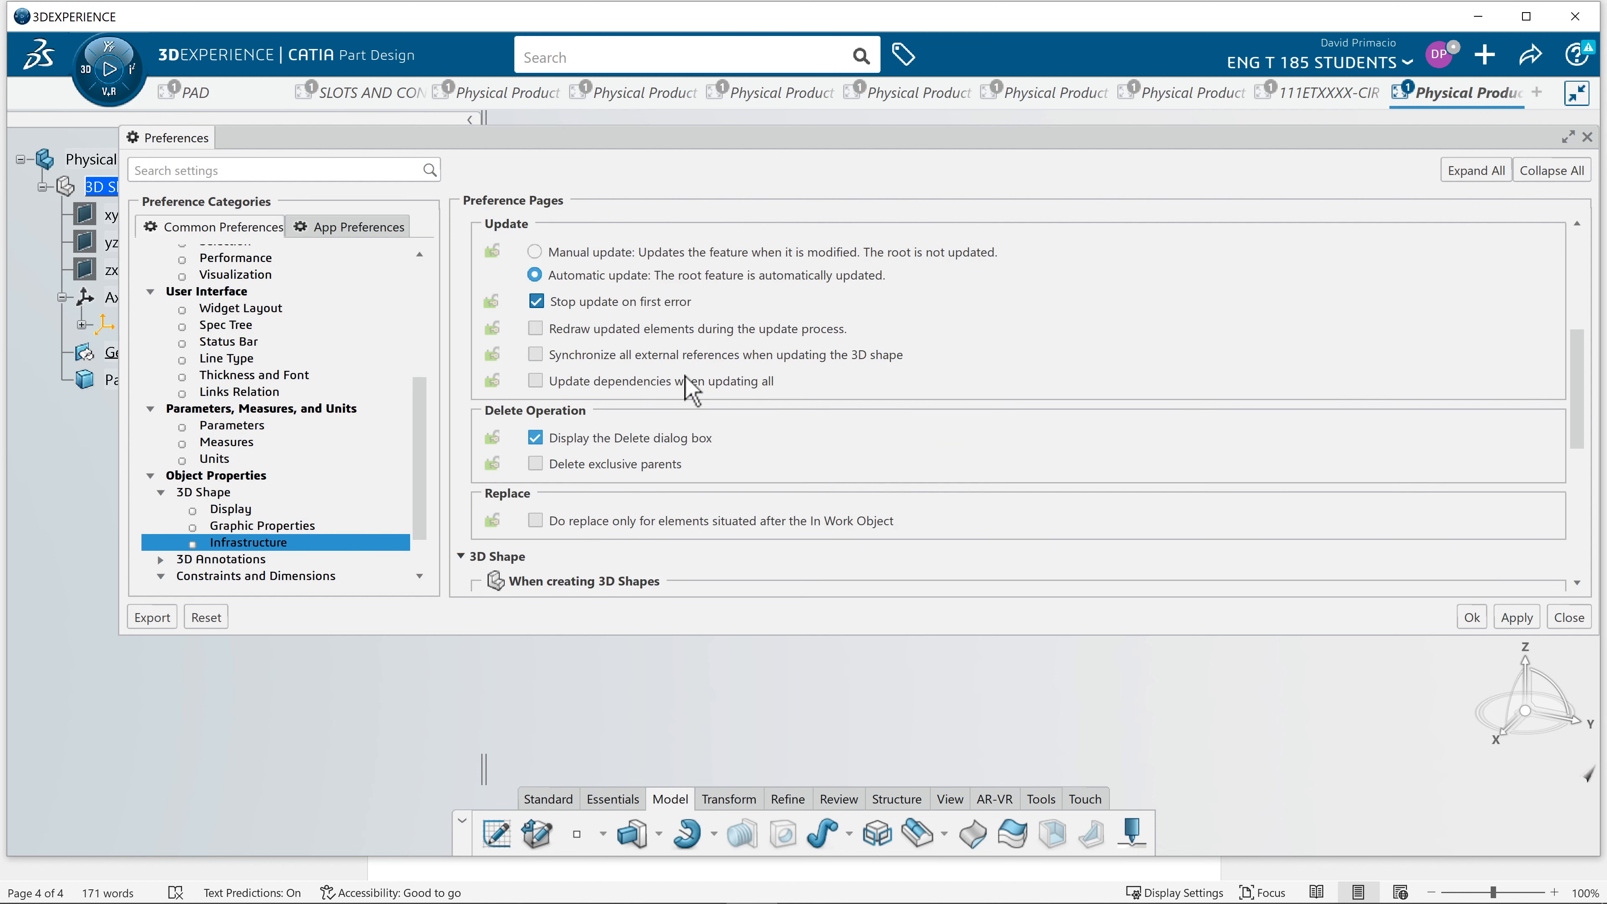
{"action": "scroll", "coordinate": [688, 387], "scroll_direction": "down", "scroll_amount": 2}
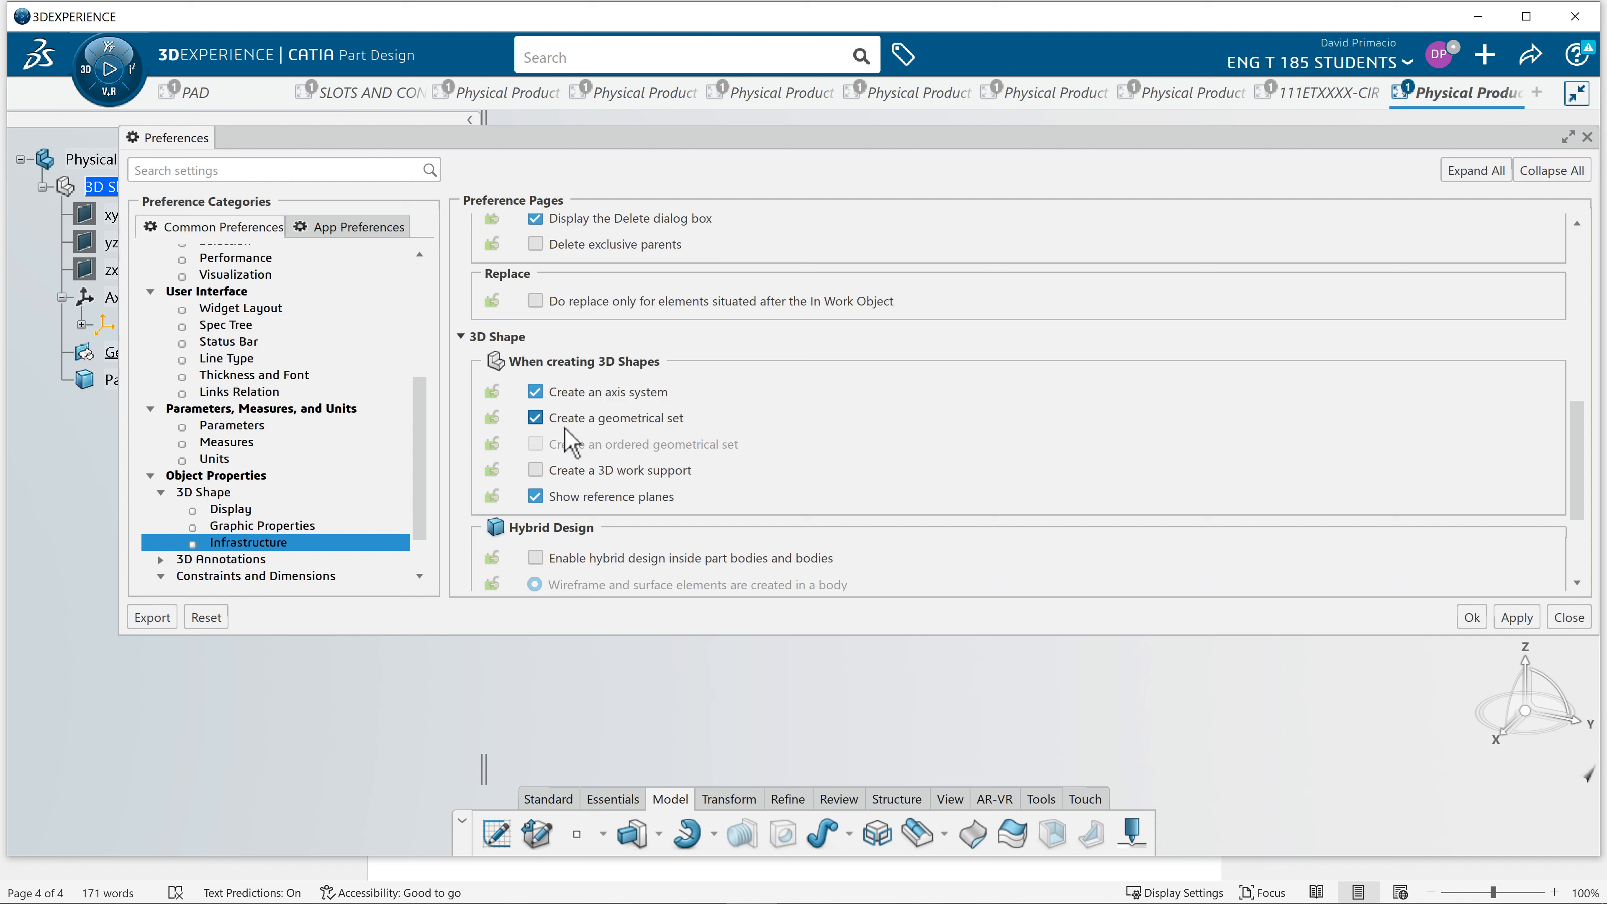
{"action": "scroll", "coordinate": [678, 451], "scroll_direction": "down", "scroll_amount": 1}
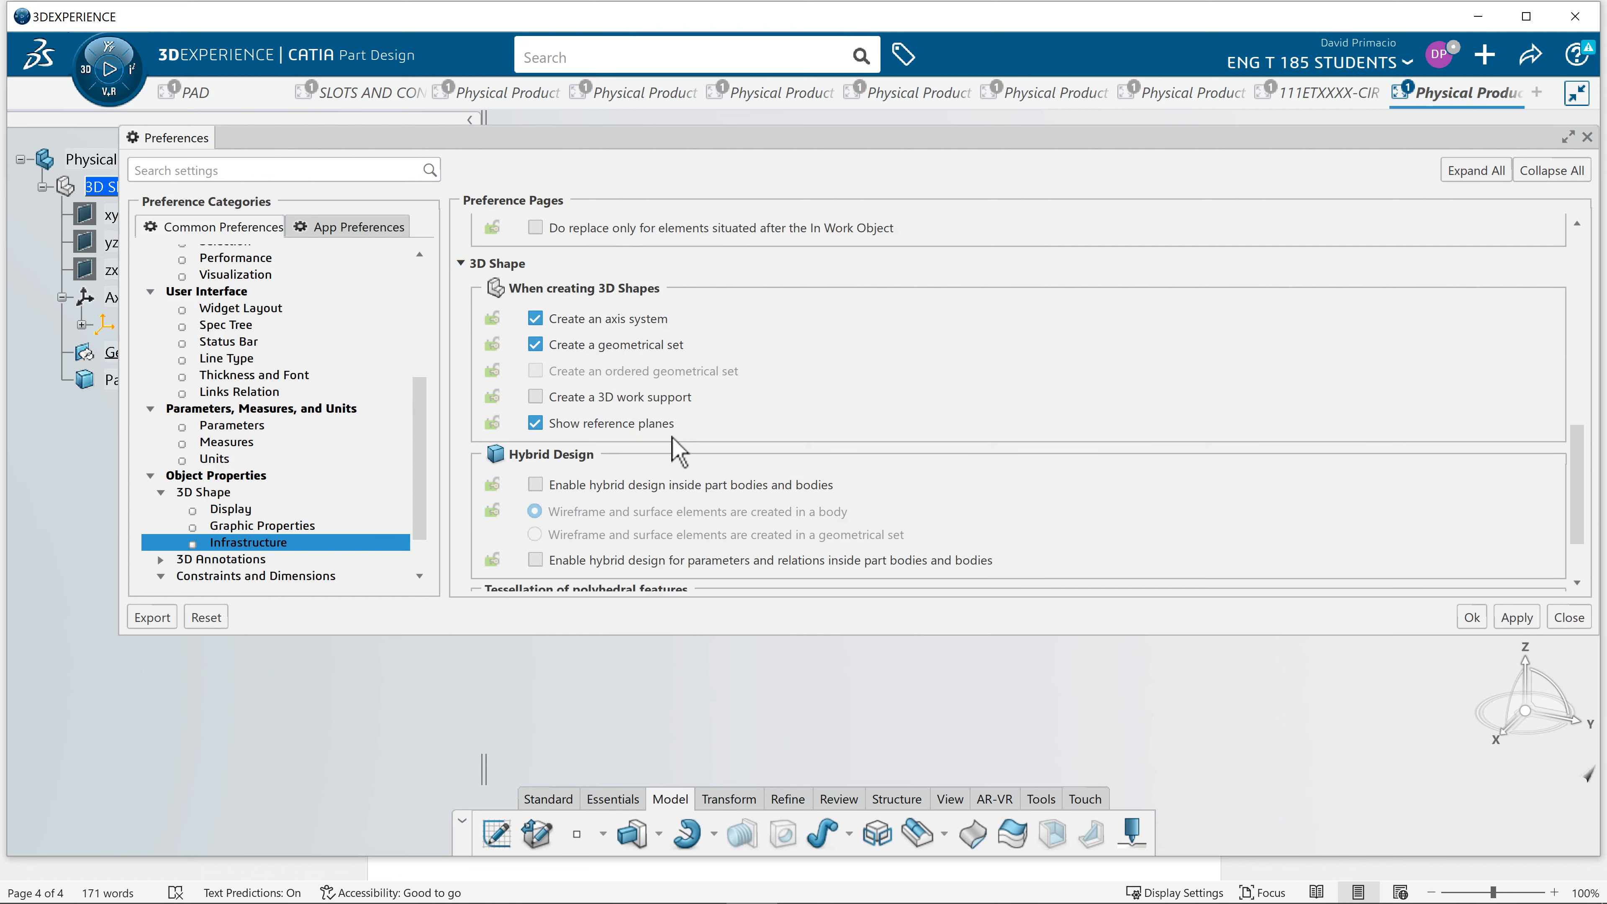
{"action": "scroll", "coordinate": [678, 451], "scroll_direction": "down", "scroll_amount": 1}
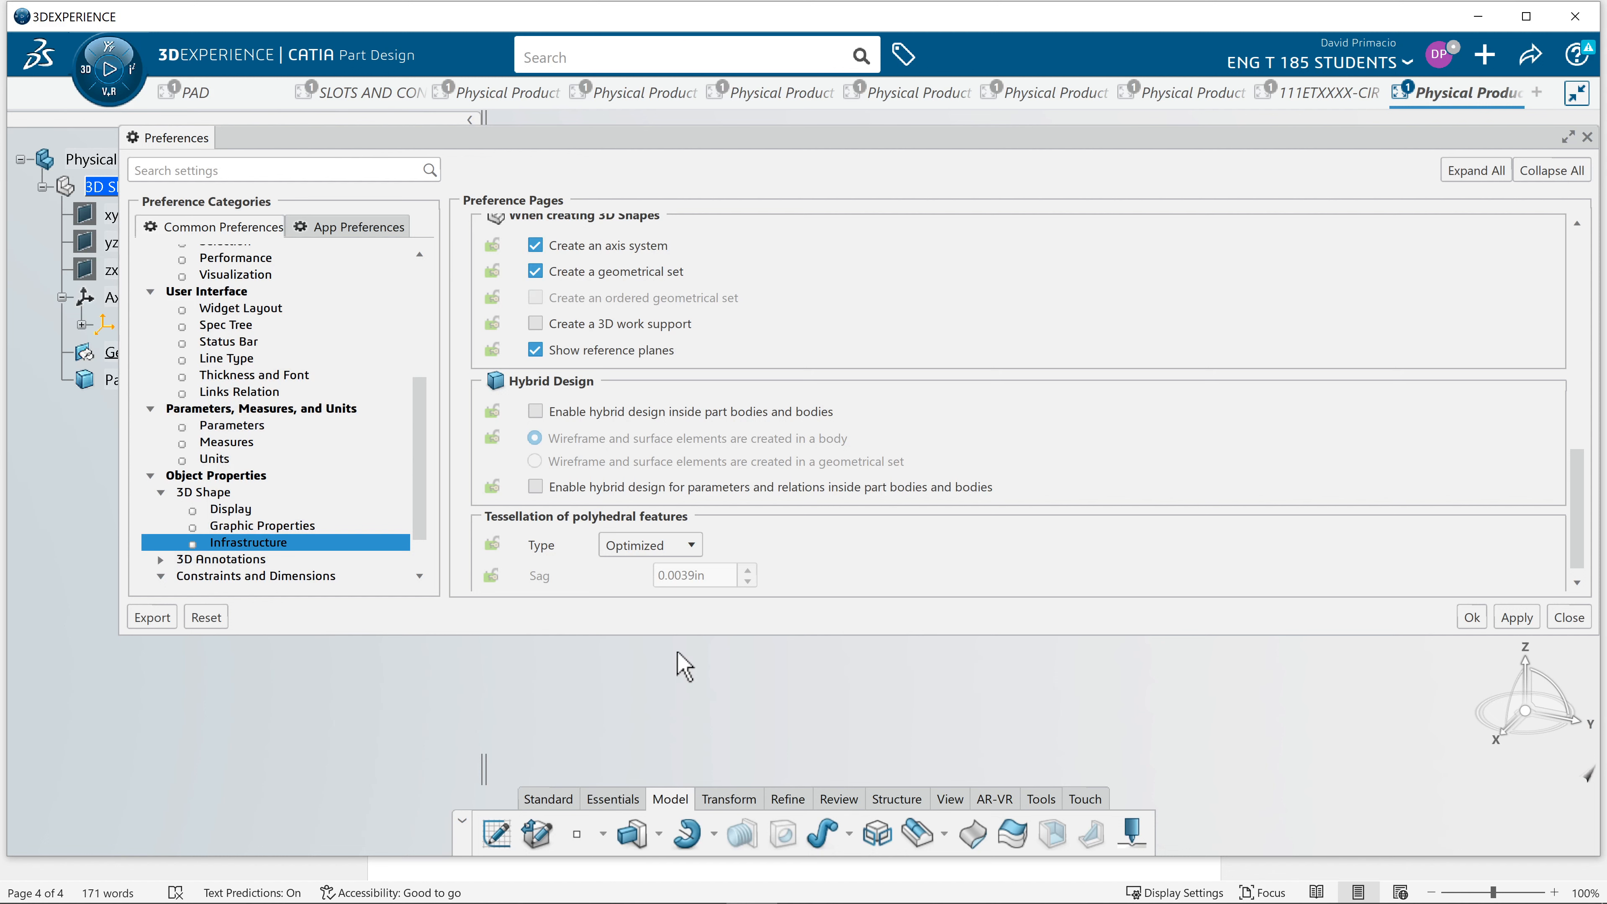
{"action": "scroll", "coordinate": [783, 560], "scroll_direction": "up", "scroll_amount": 4}
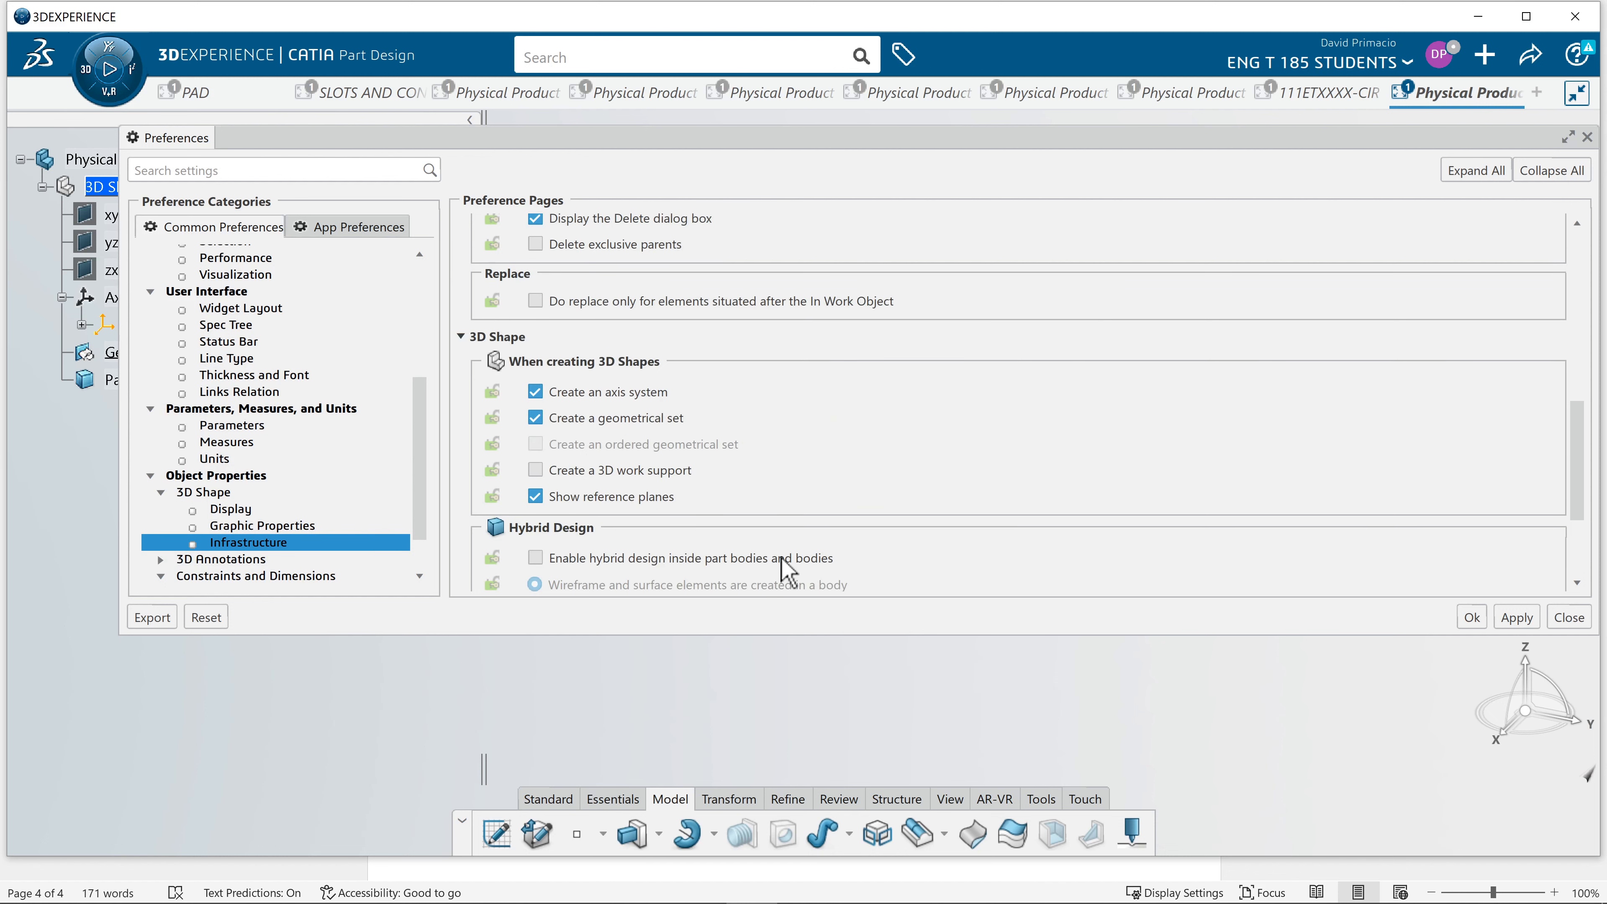
{"action": "scroll", "coordinate": [788, 573], "scroll_direction": "up", "scroll_amount": 5}
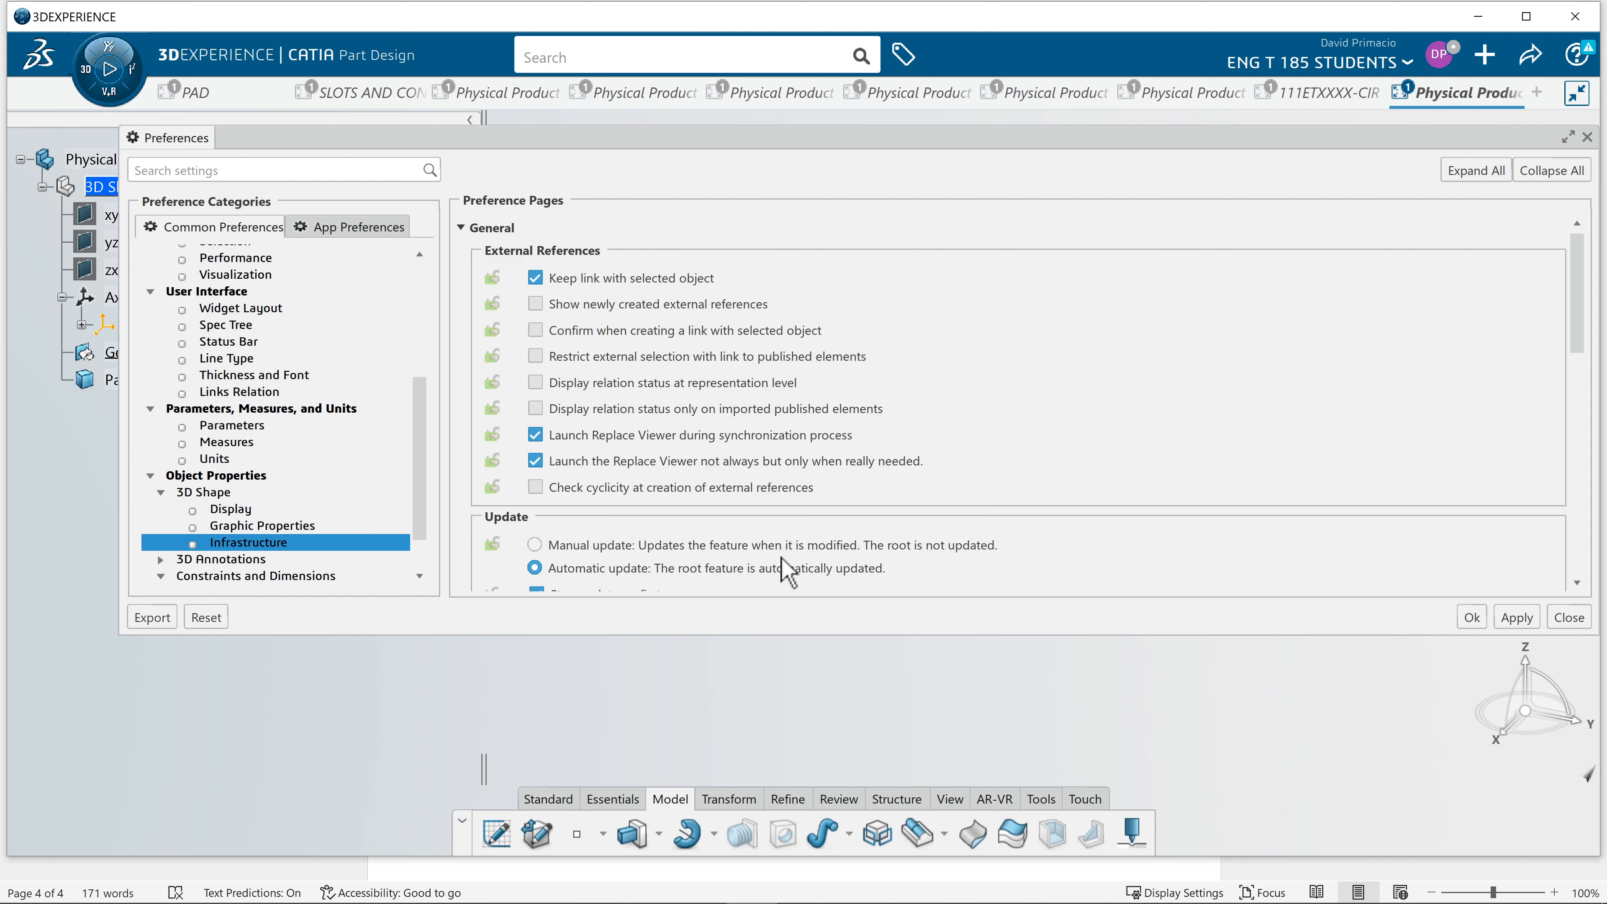
{"action": "scroll", "coordinate": [788, 573], "scroll_direction": "down", "scroll_amount": 5}
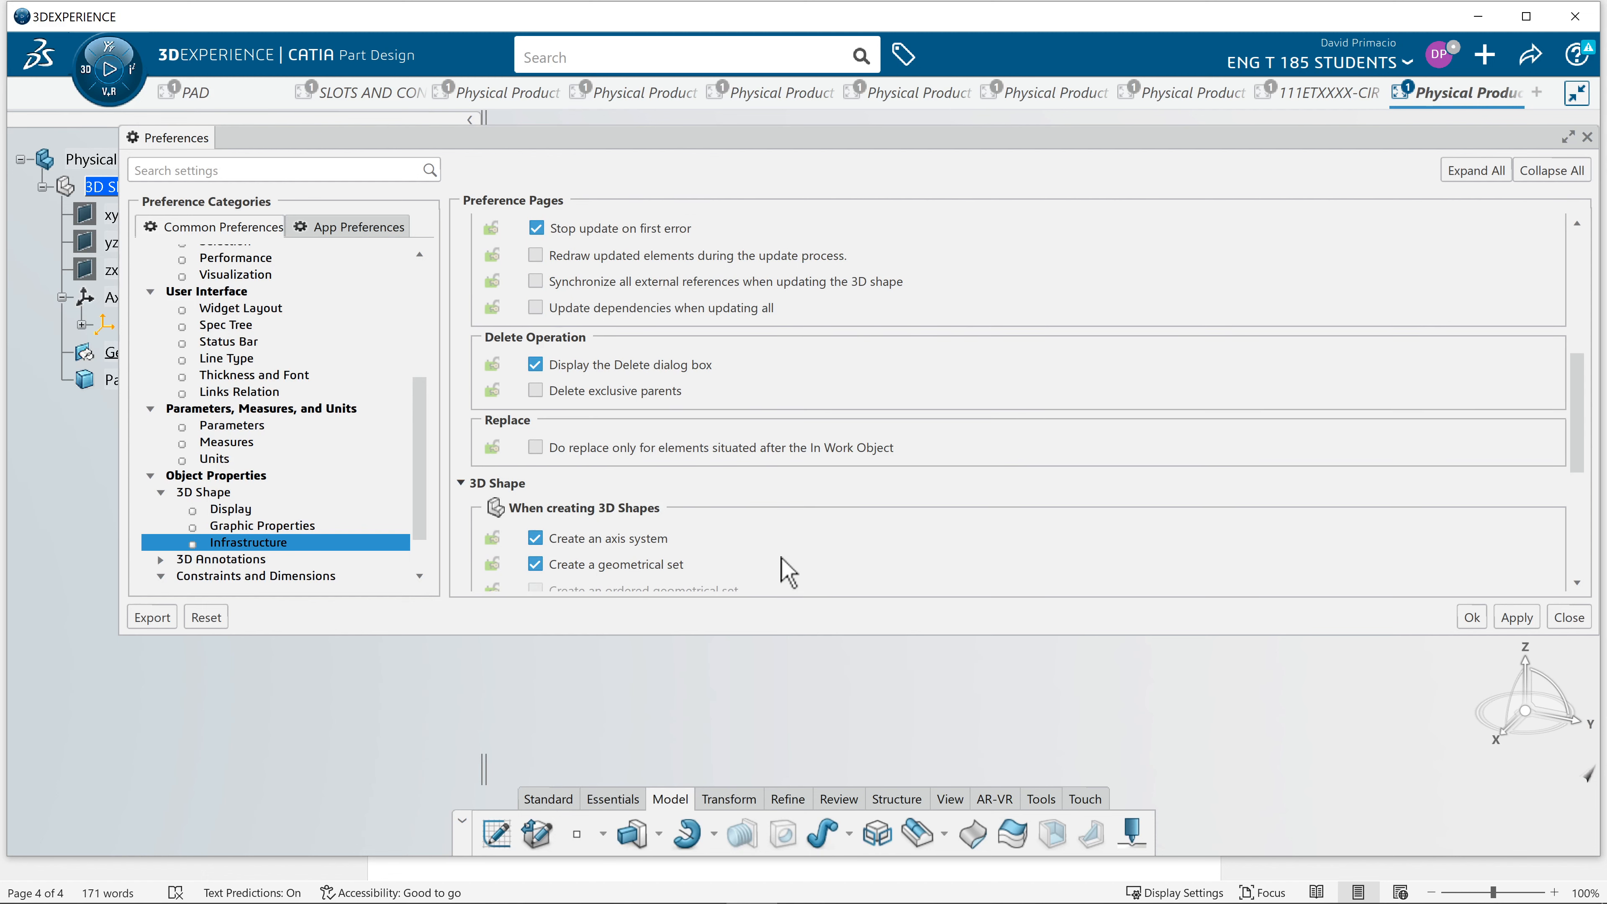
Check the 3D Shape creation and hybrid design options in the Infrastructure preferences, and accept the preferences.
{"action": "scroll", "coordinate": [787, 573], "scroll_direction": "down", "scroll_amount": 2}
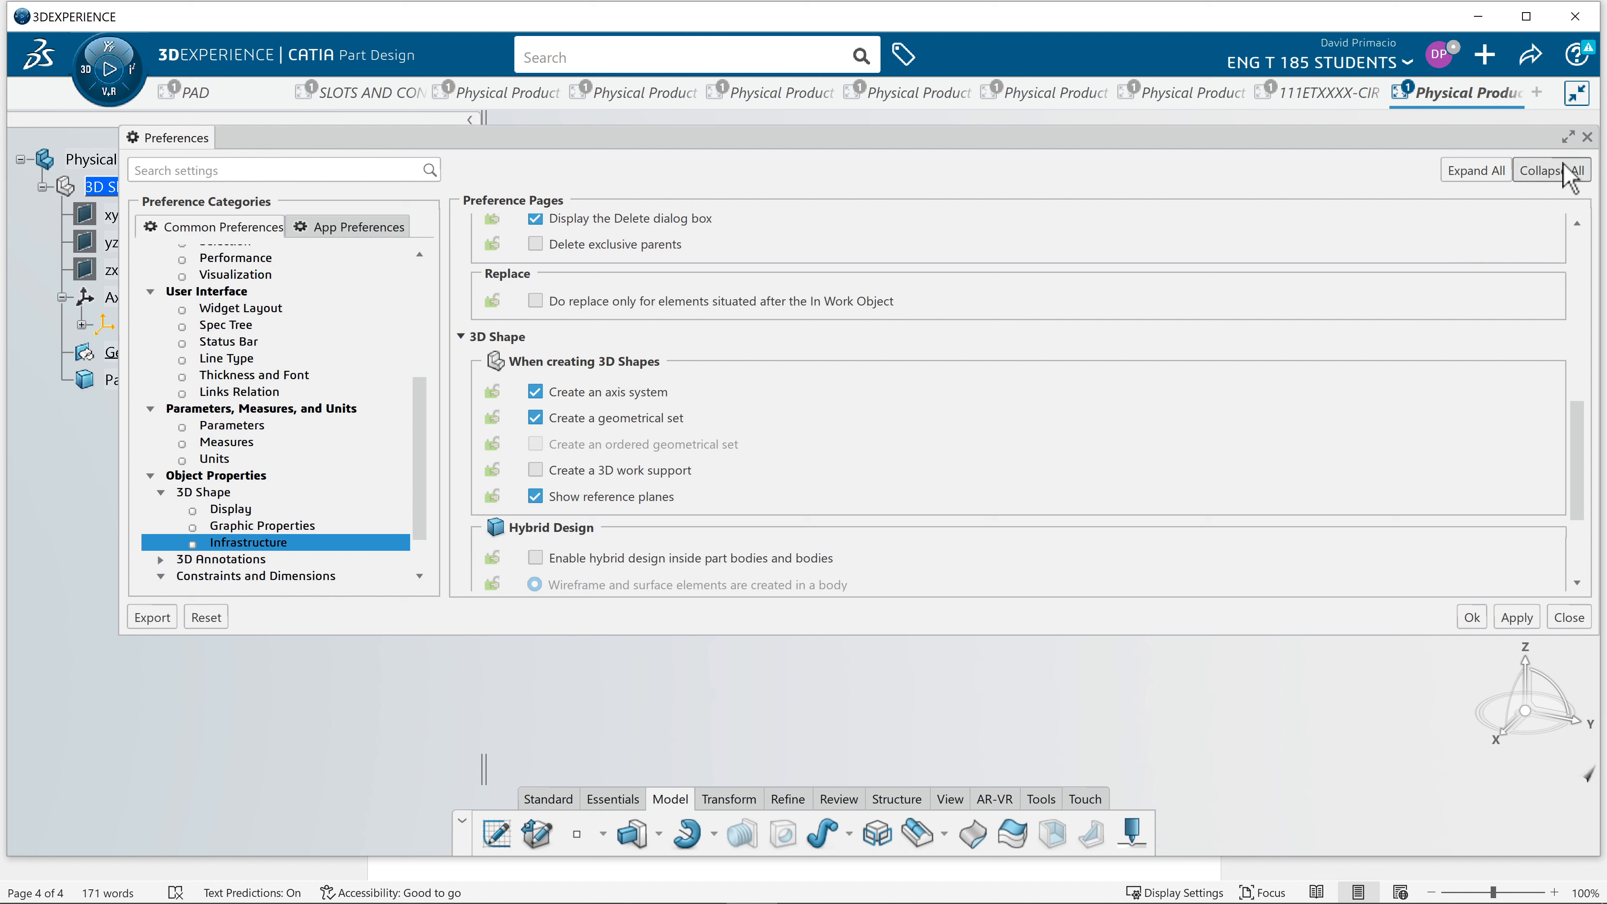
{"action": "left_click", "coordinate": [1467, 618]}
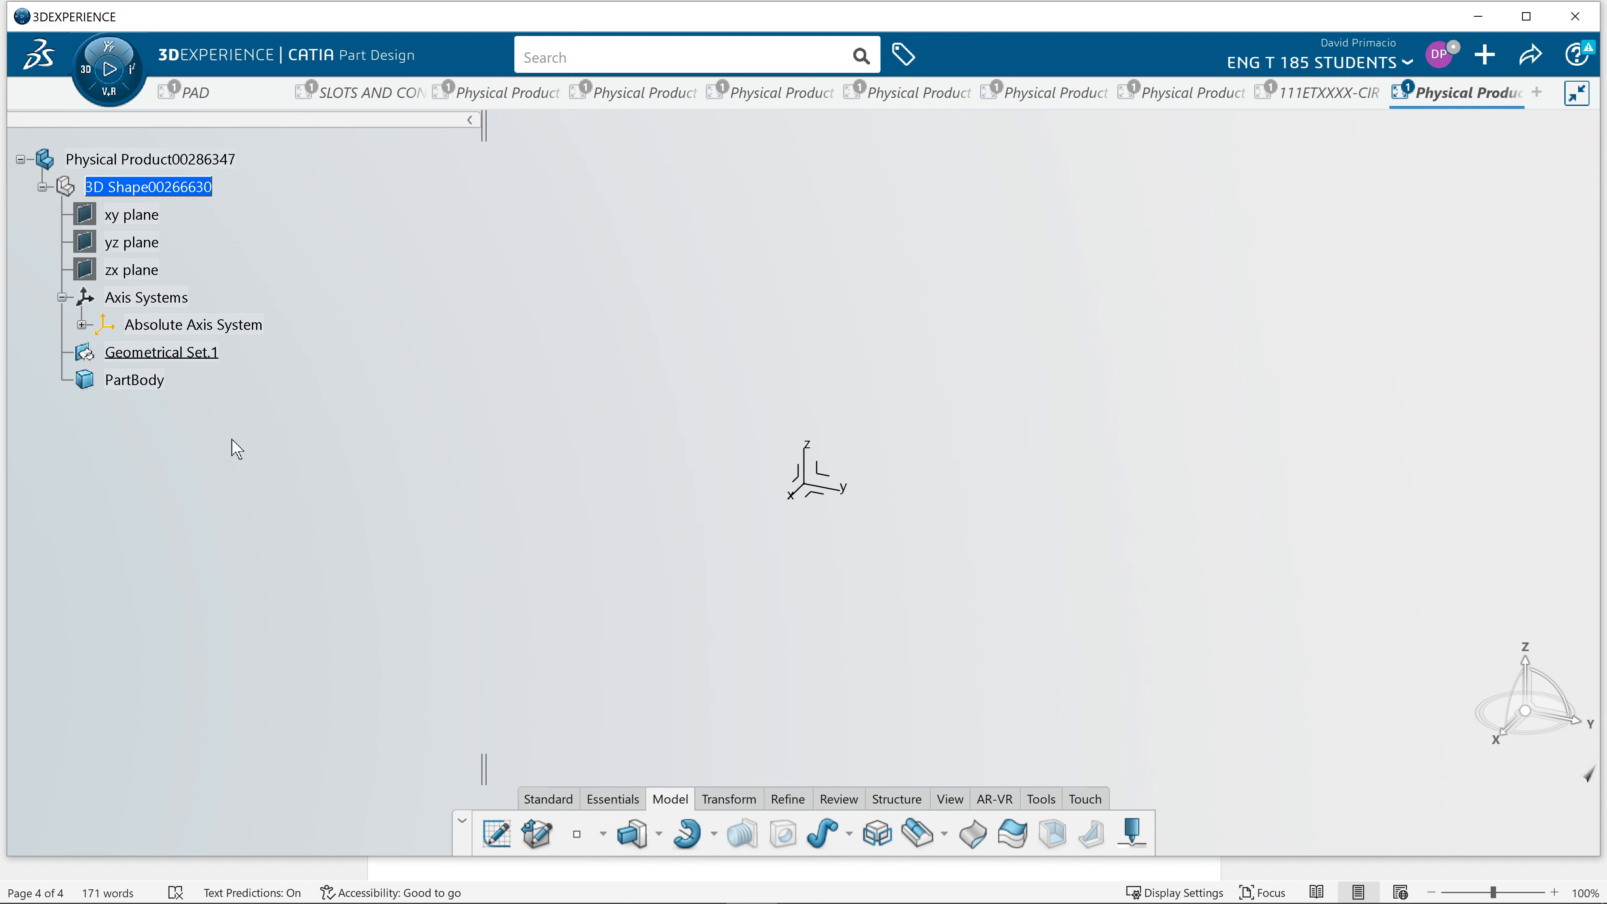
Review the 3D shape's mechanical, graphic and reference plane properties, and set its title to STUDENT_NAME.
{"action": "right_click", "coordinate": [163, 190]}
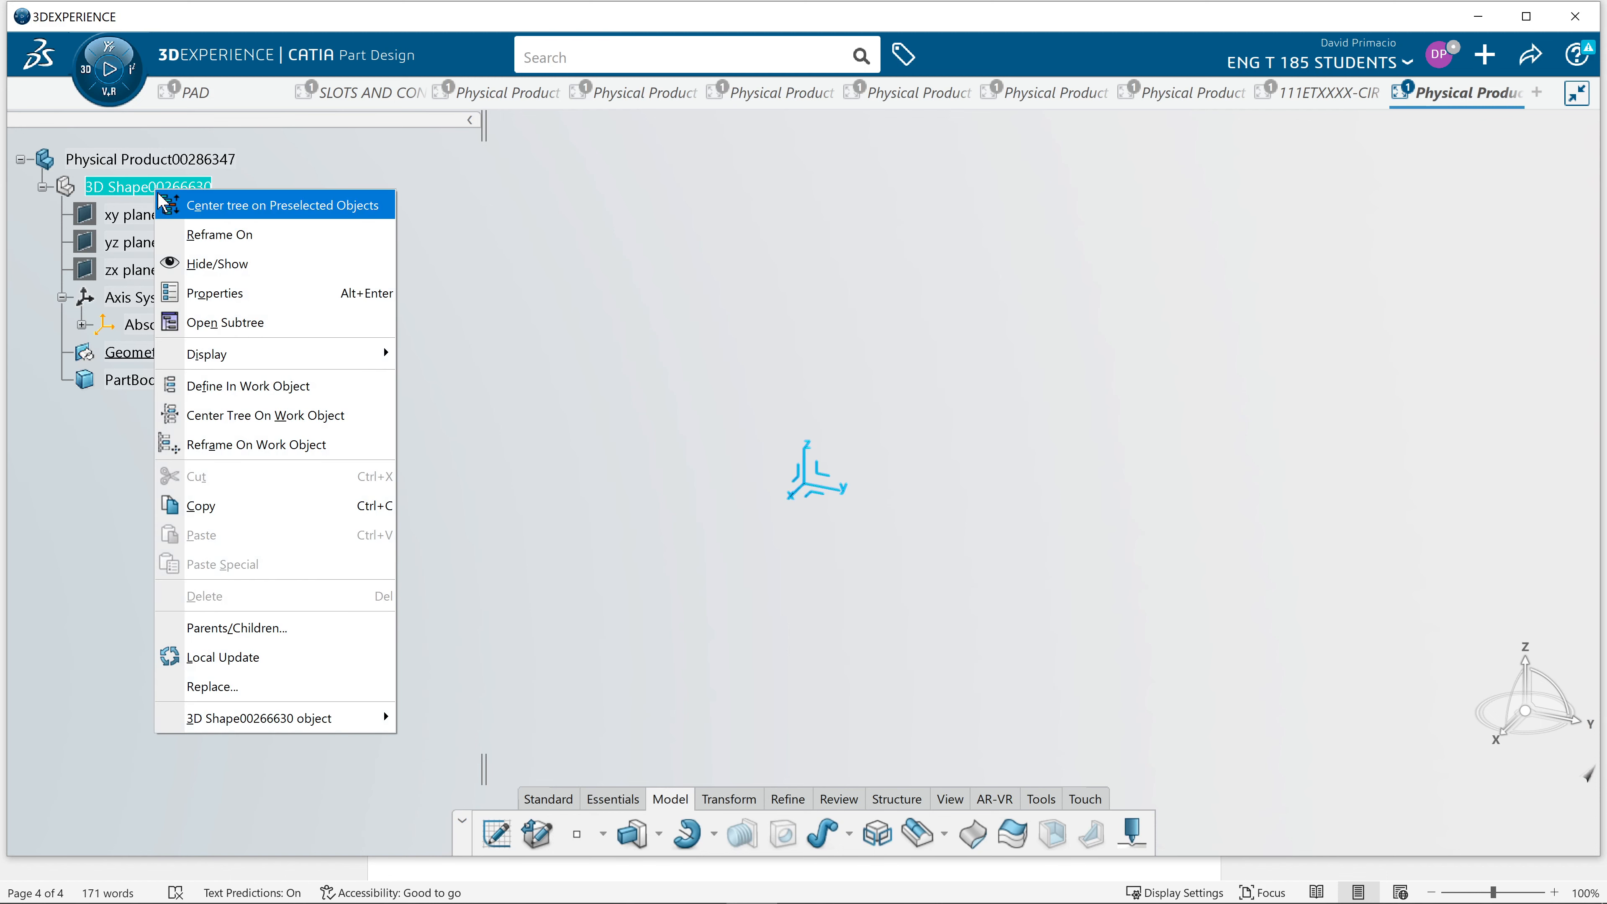
{"action": "left_click", "coordinate": [235, 305]}
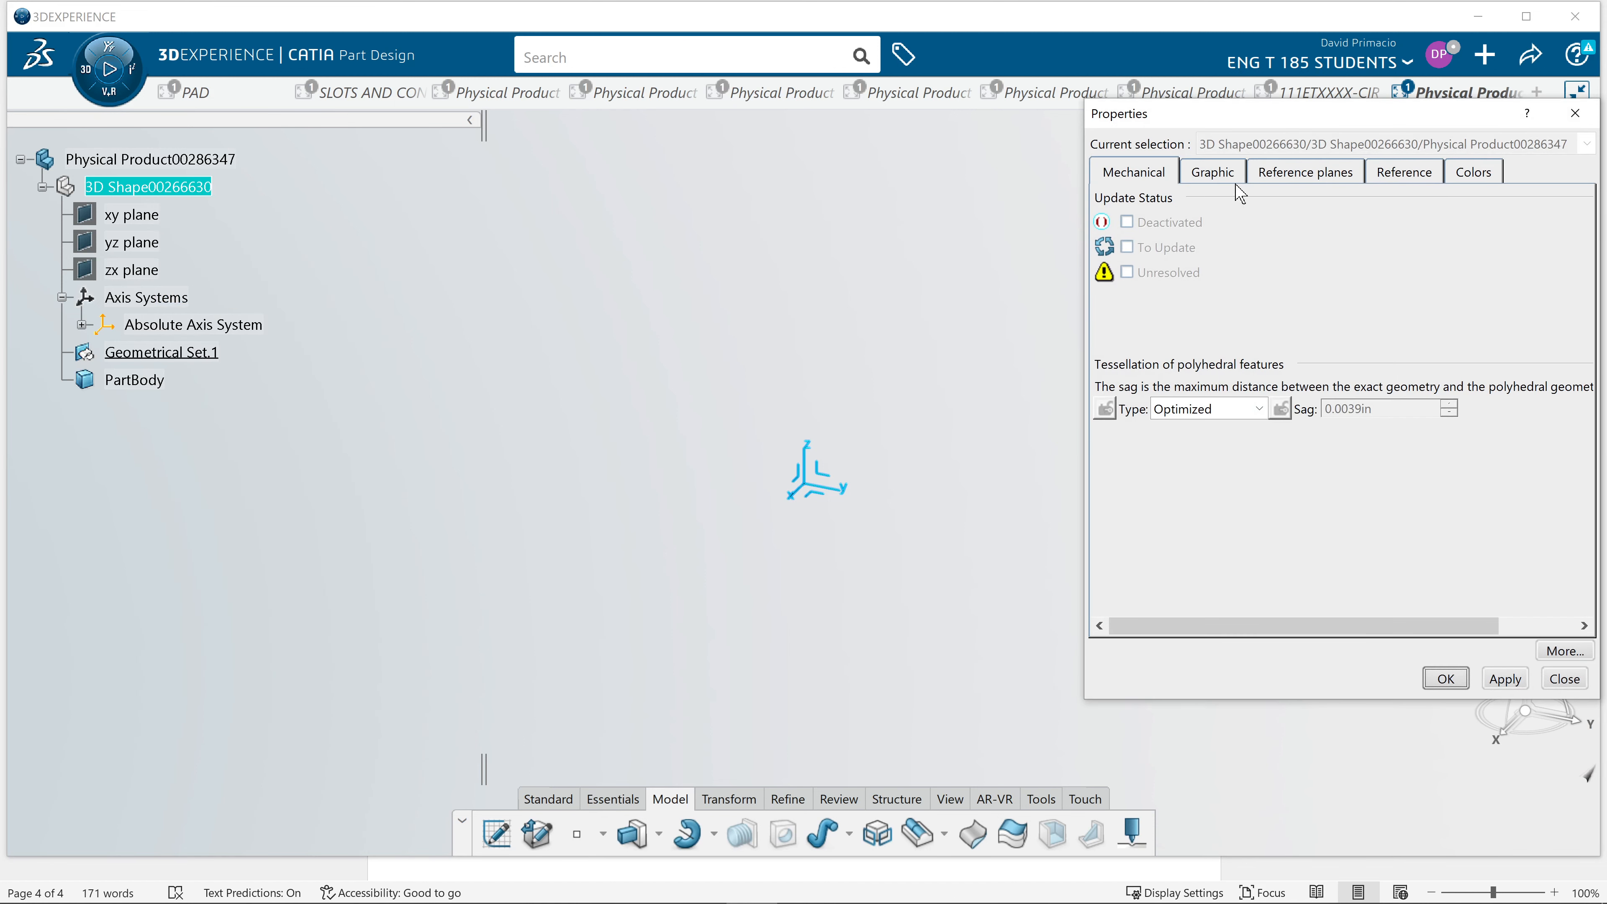
{"action": "left_click", "coordinate": [1221, 172]}
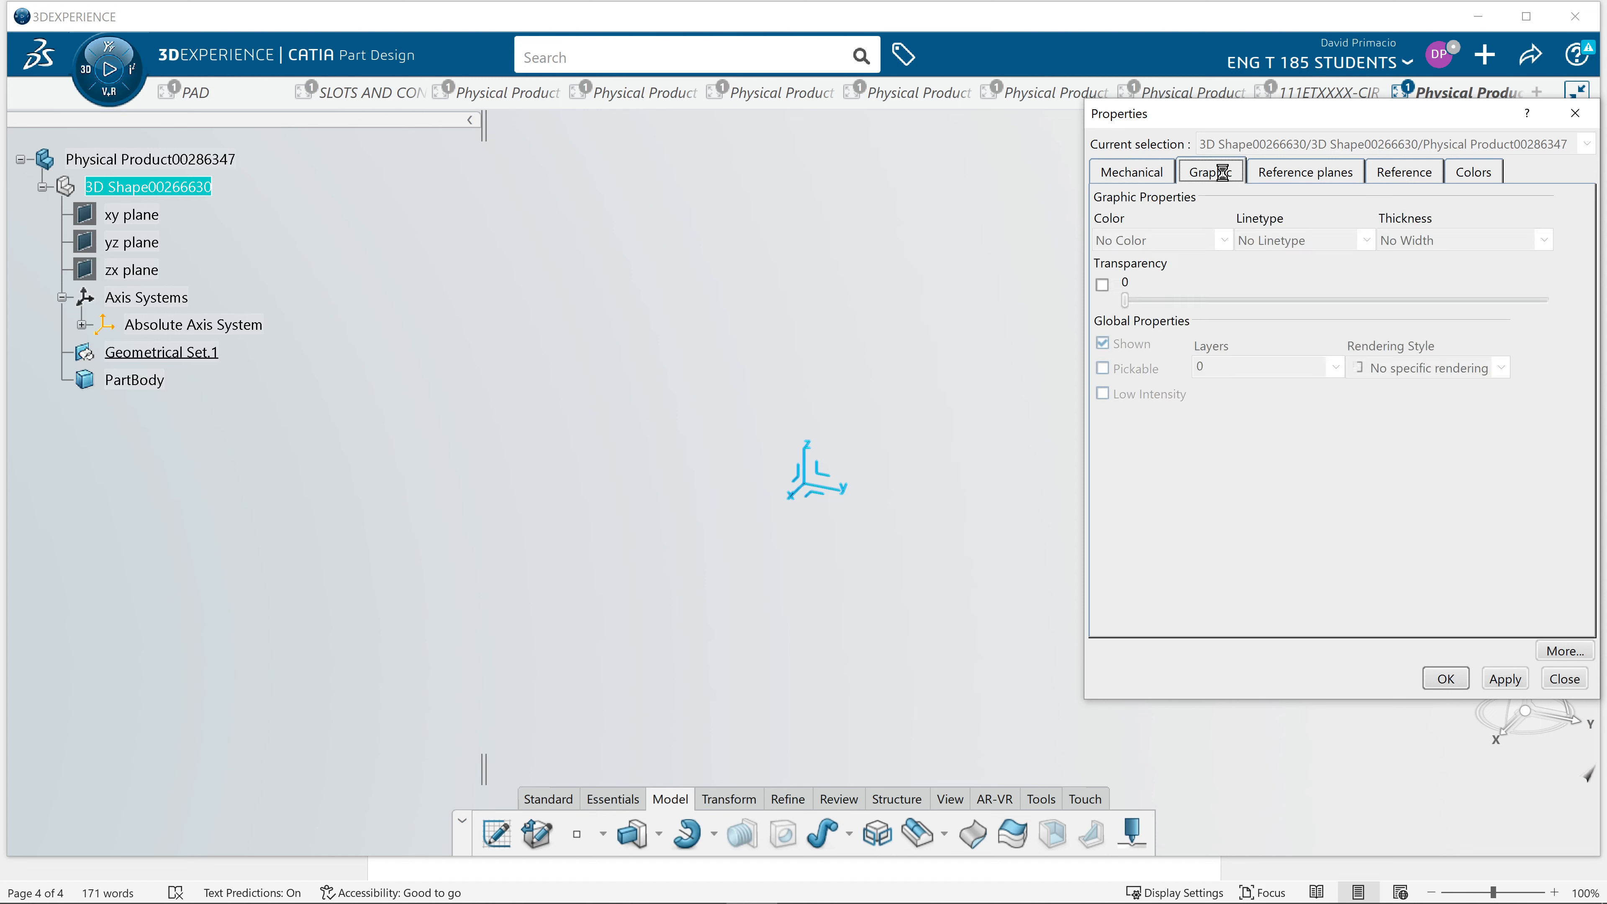
{"action": "left_click", "coordinate": [1287, 178]}
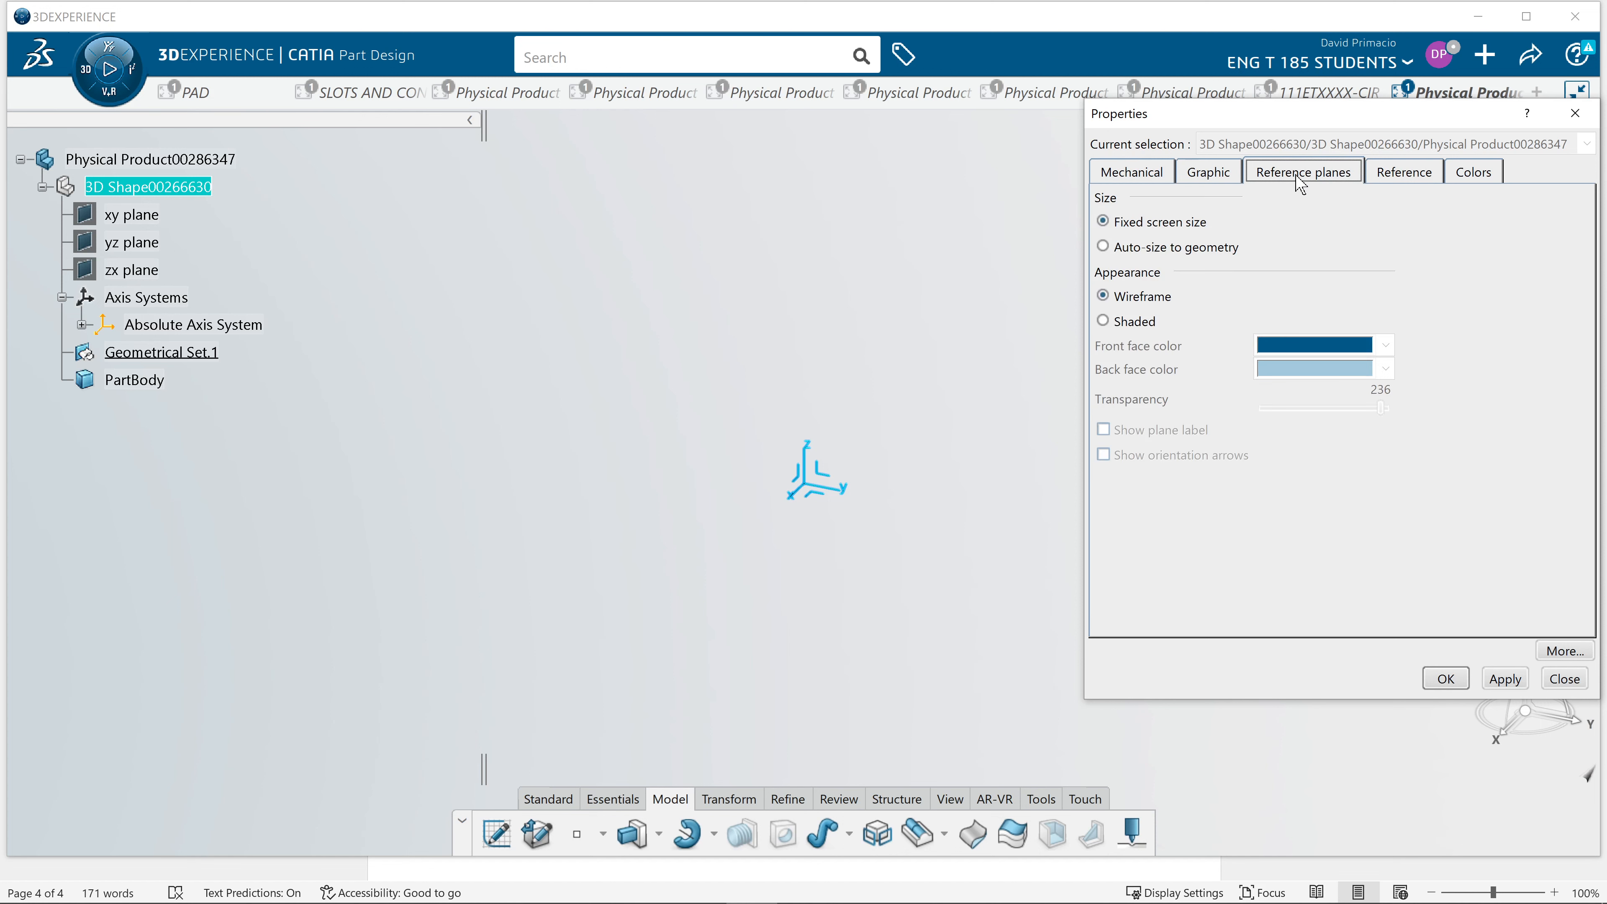
{"action": "left_click", "coordinate": [1124, 177]}
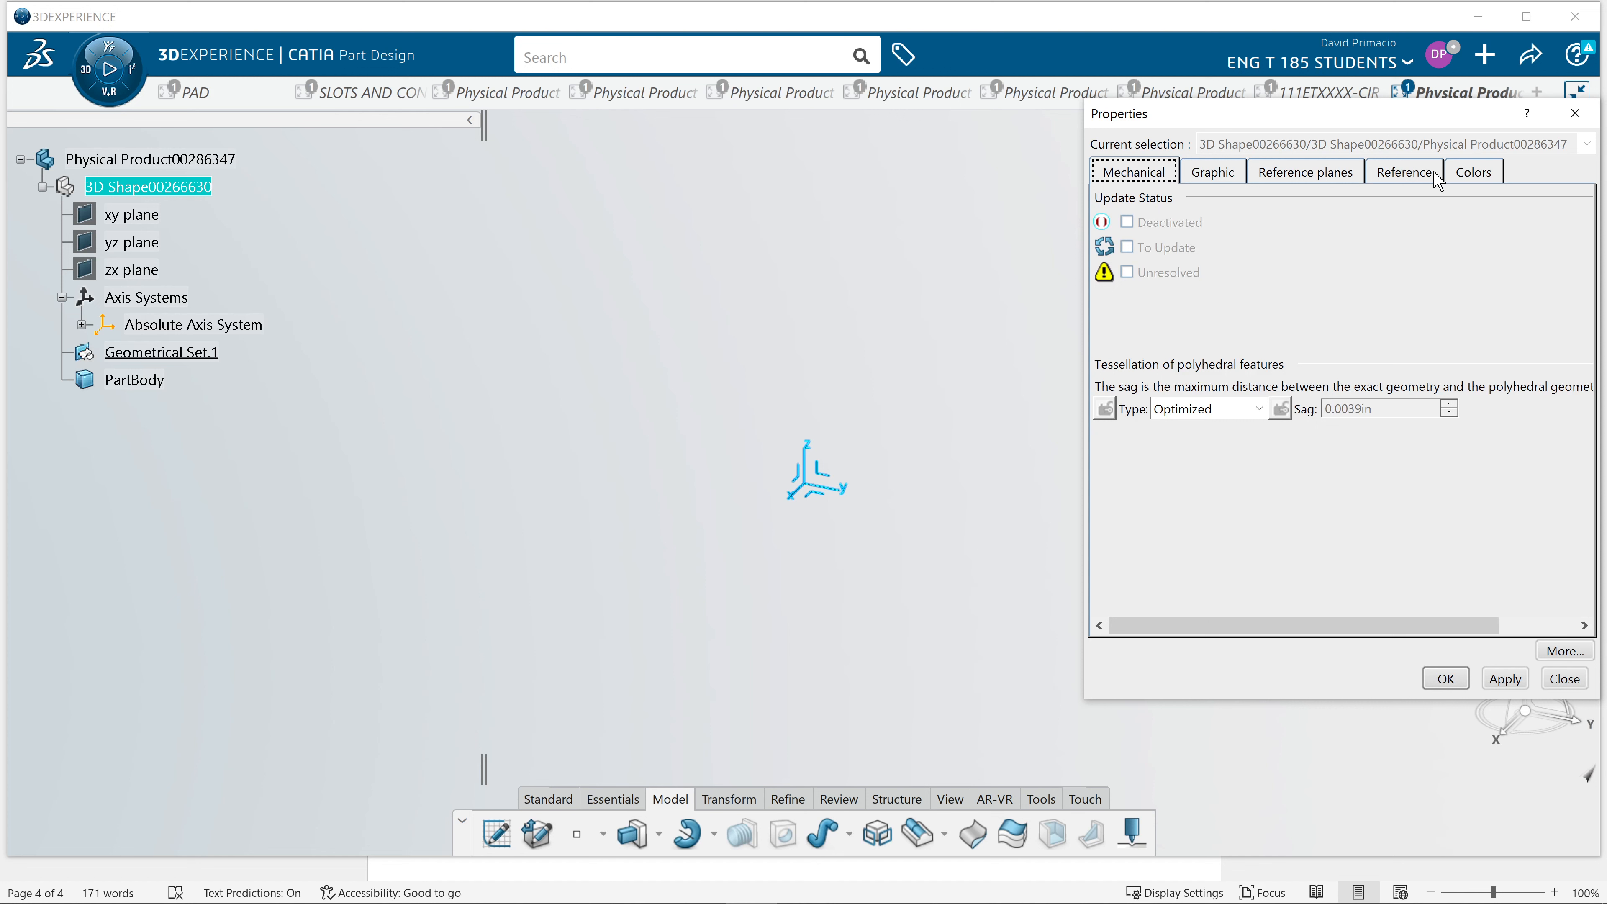
{"action": "left_click", "coordinate": [1423, 179]}
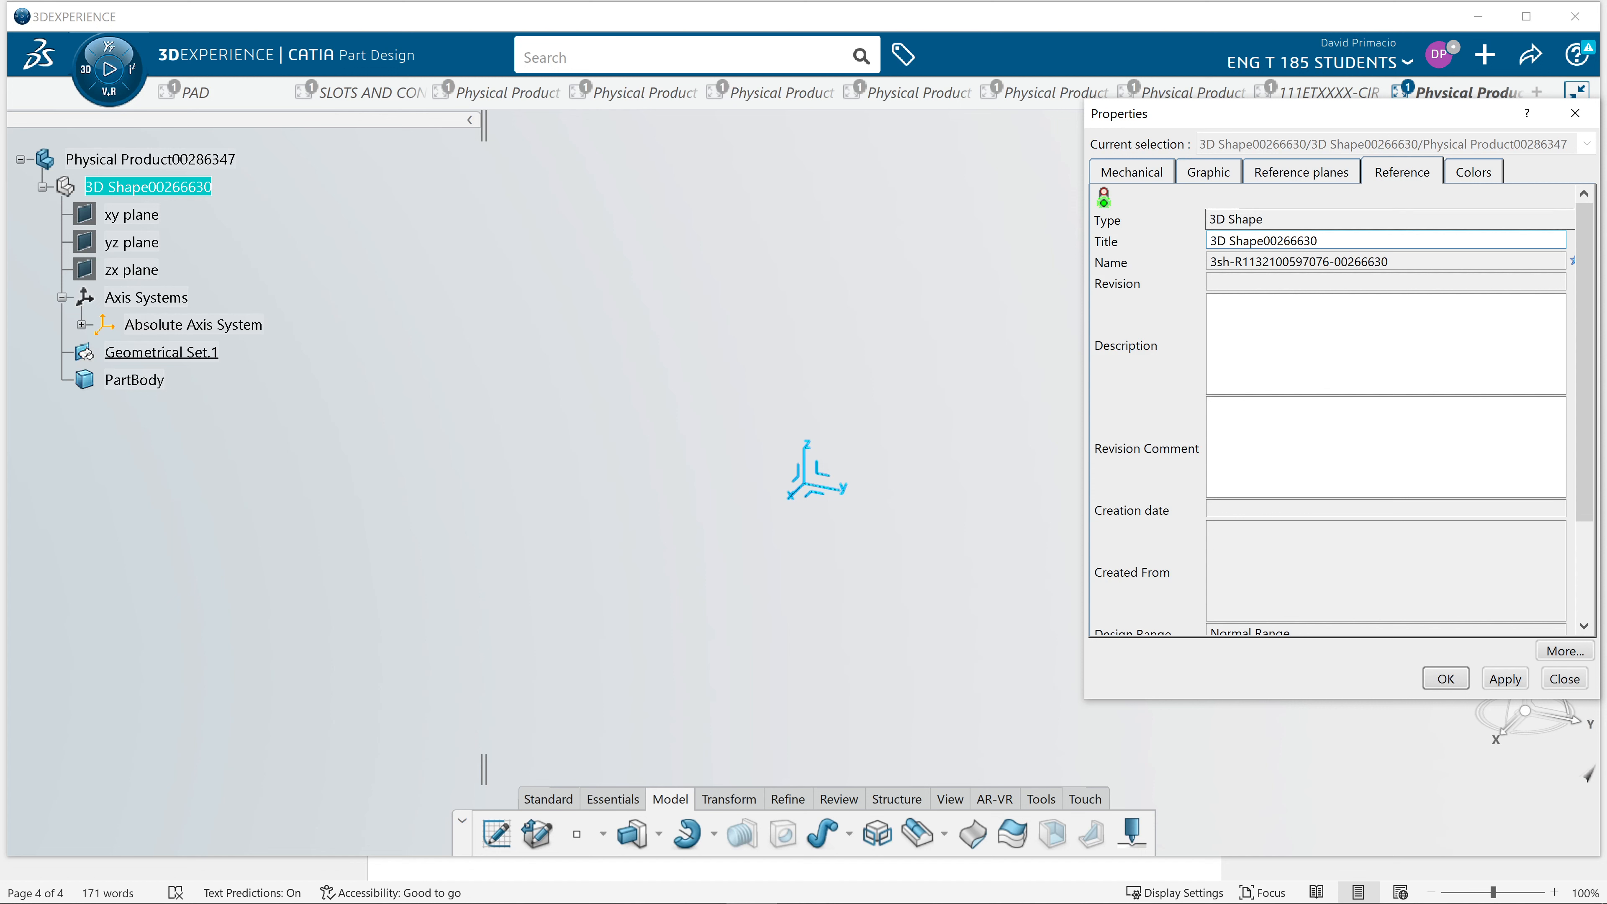
{"action": "left_click_drag", "start_coordinate": [1340, 241], "coordinate": [1207, 242]}
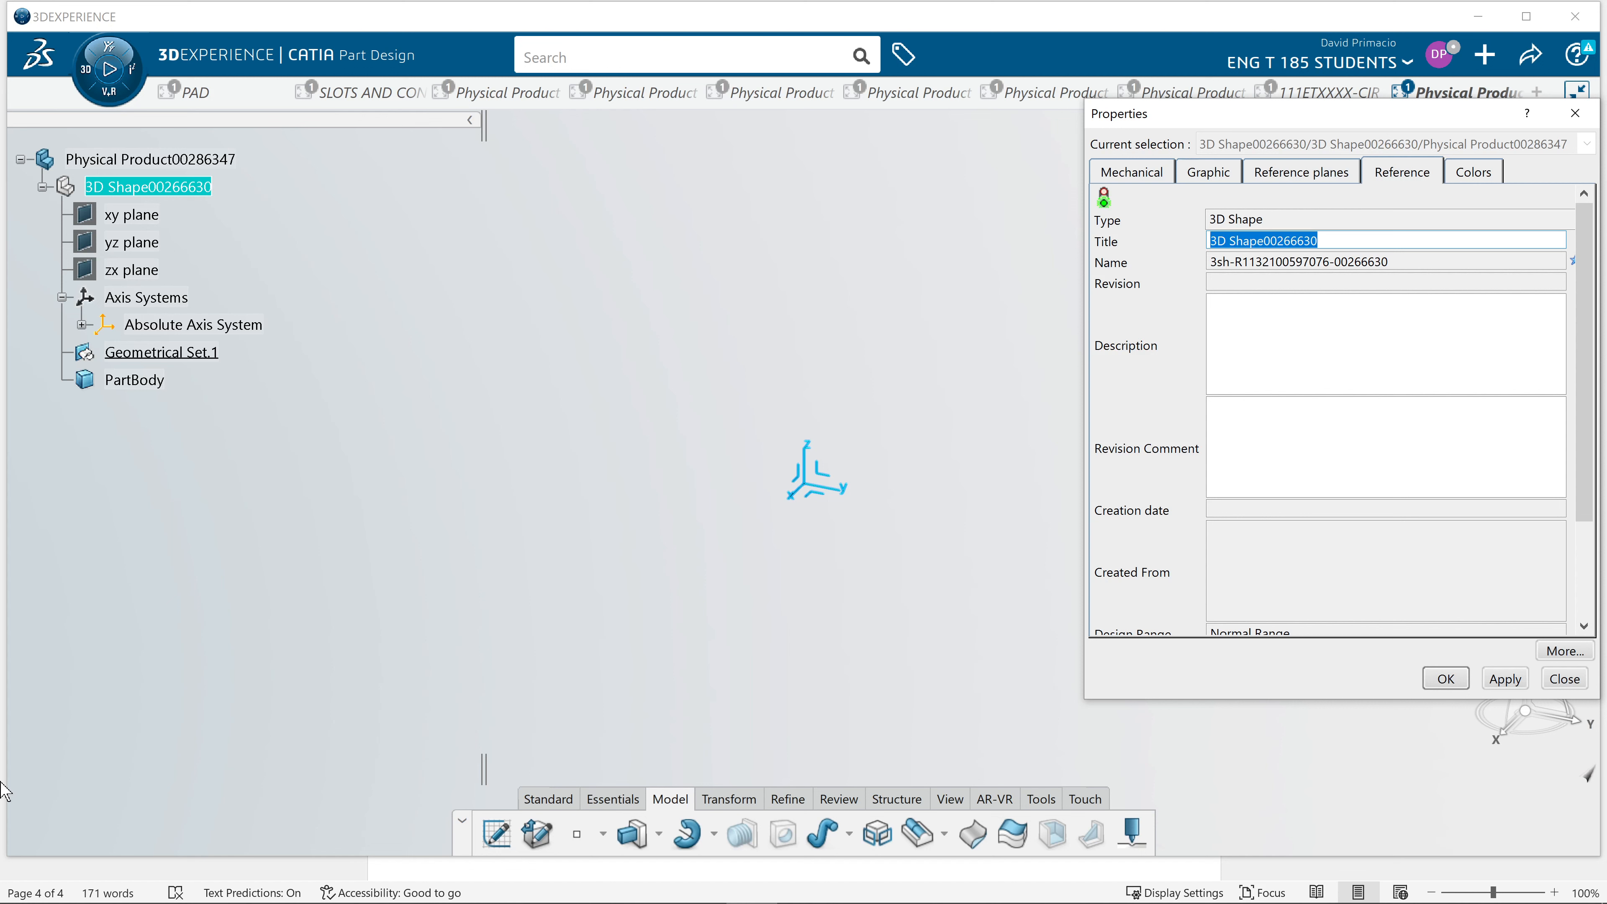
{"action": "key", "text": "Caps_Lock"}
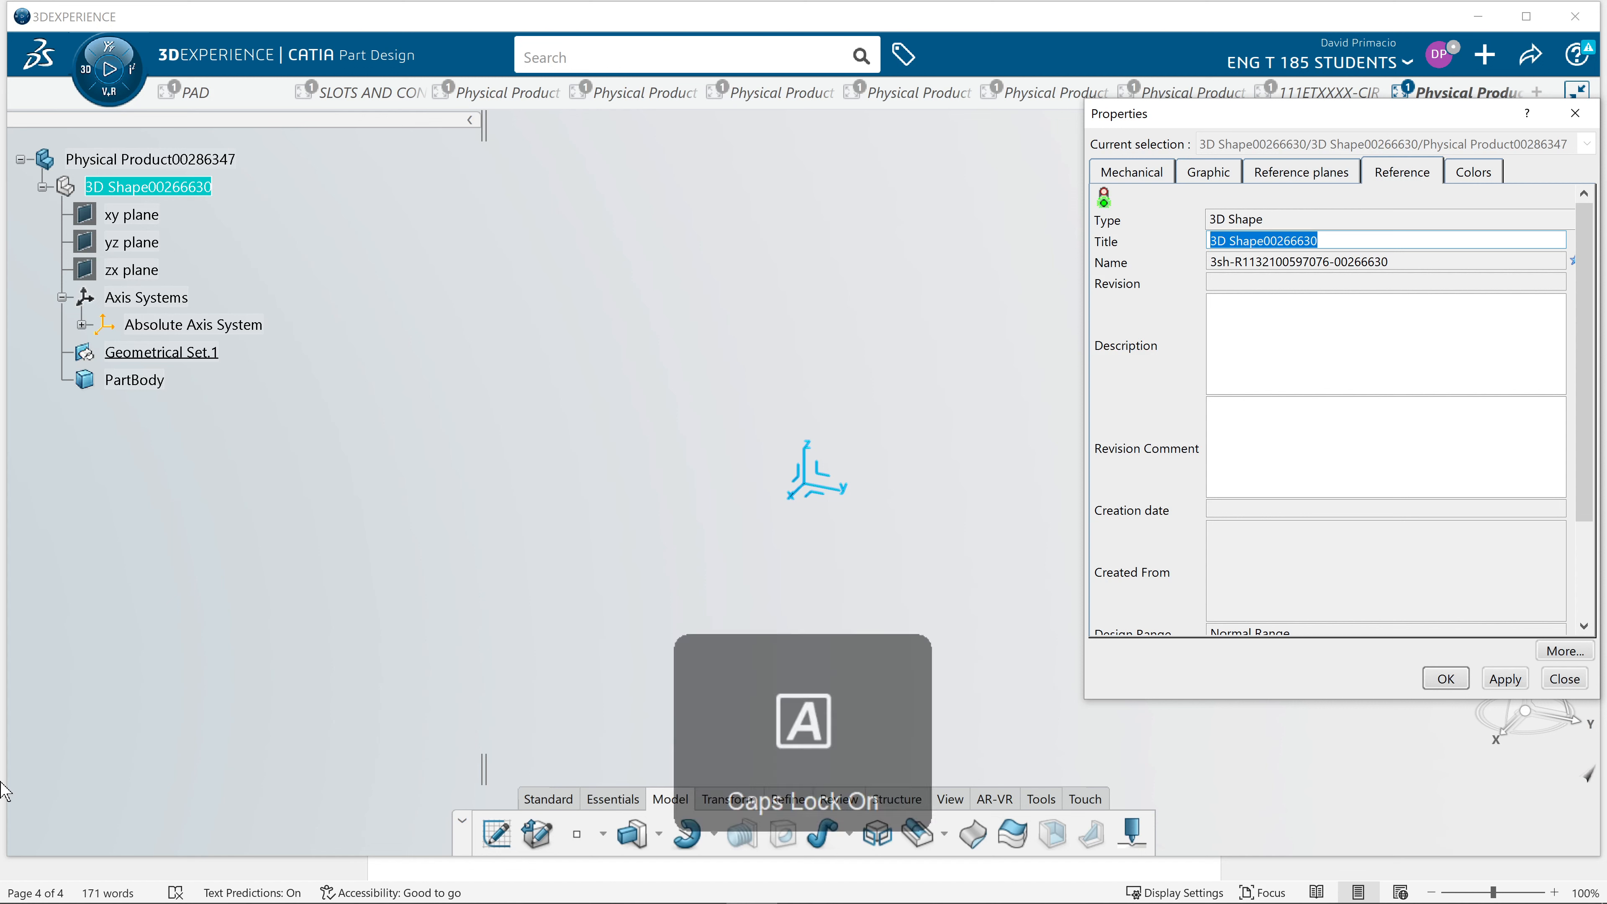
{"action": "type", "text": "STUDENT_NAME"}
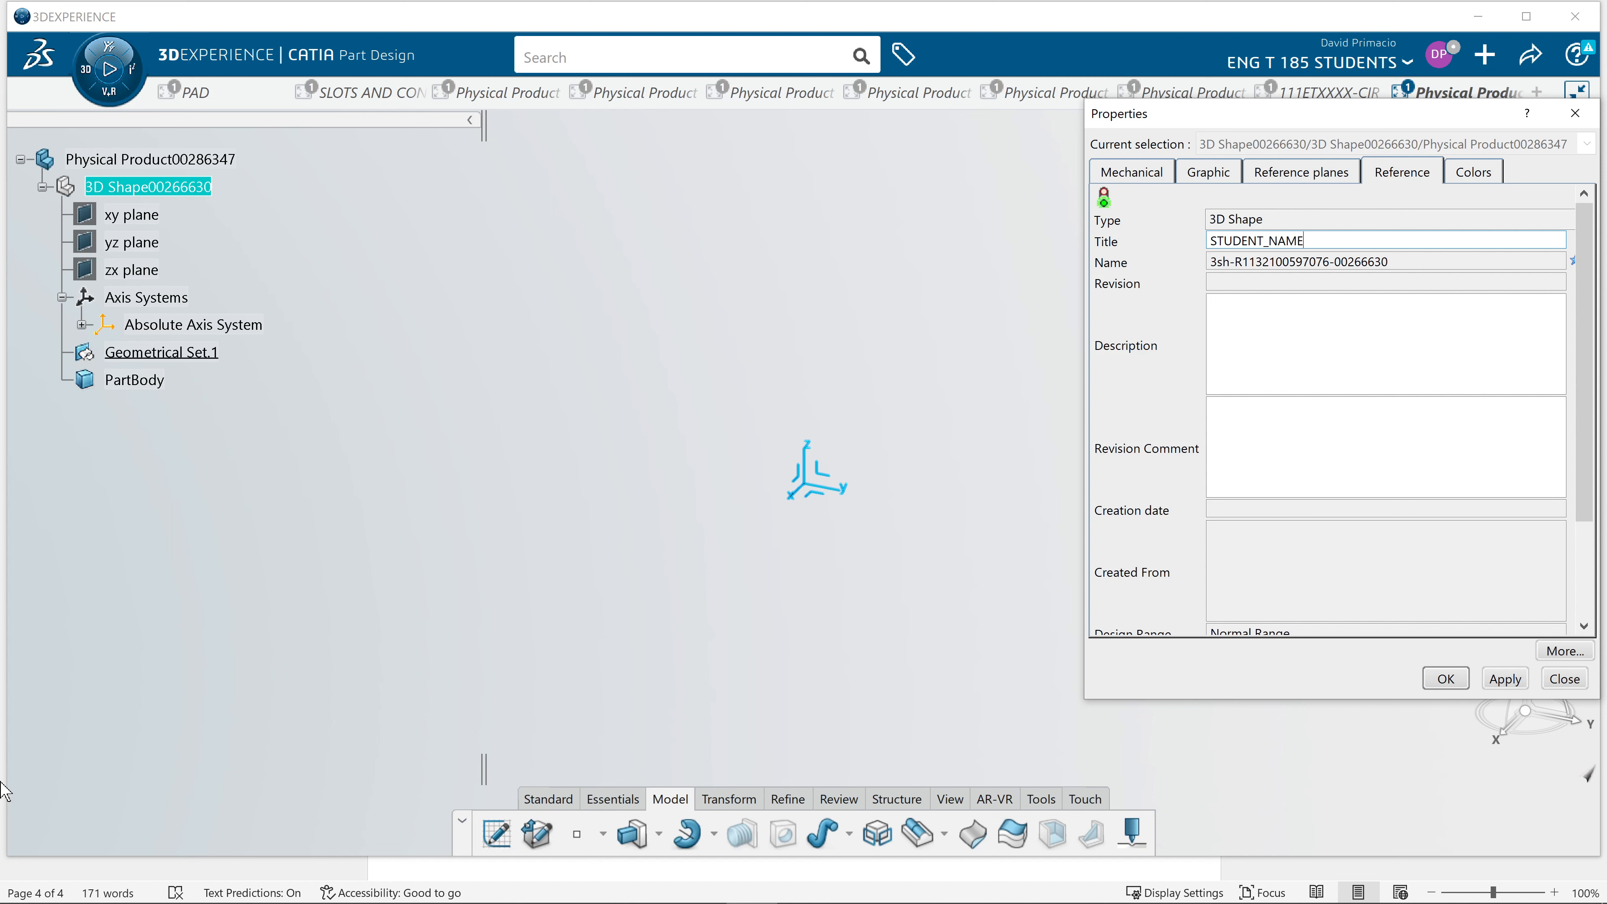
{"action": "key", "text": "Return"}
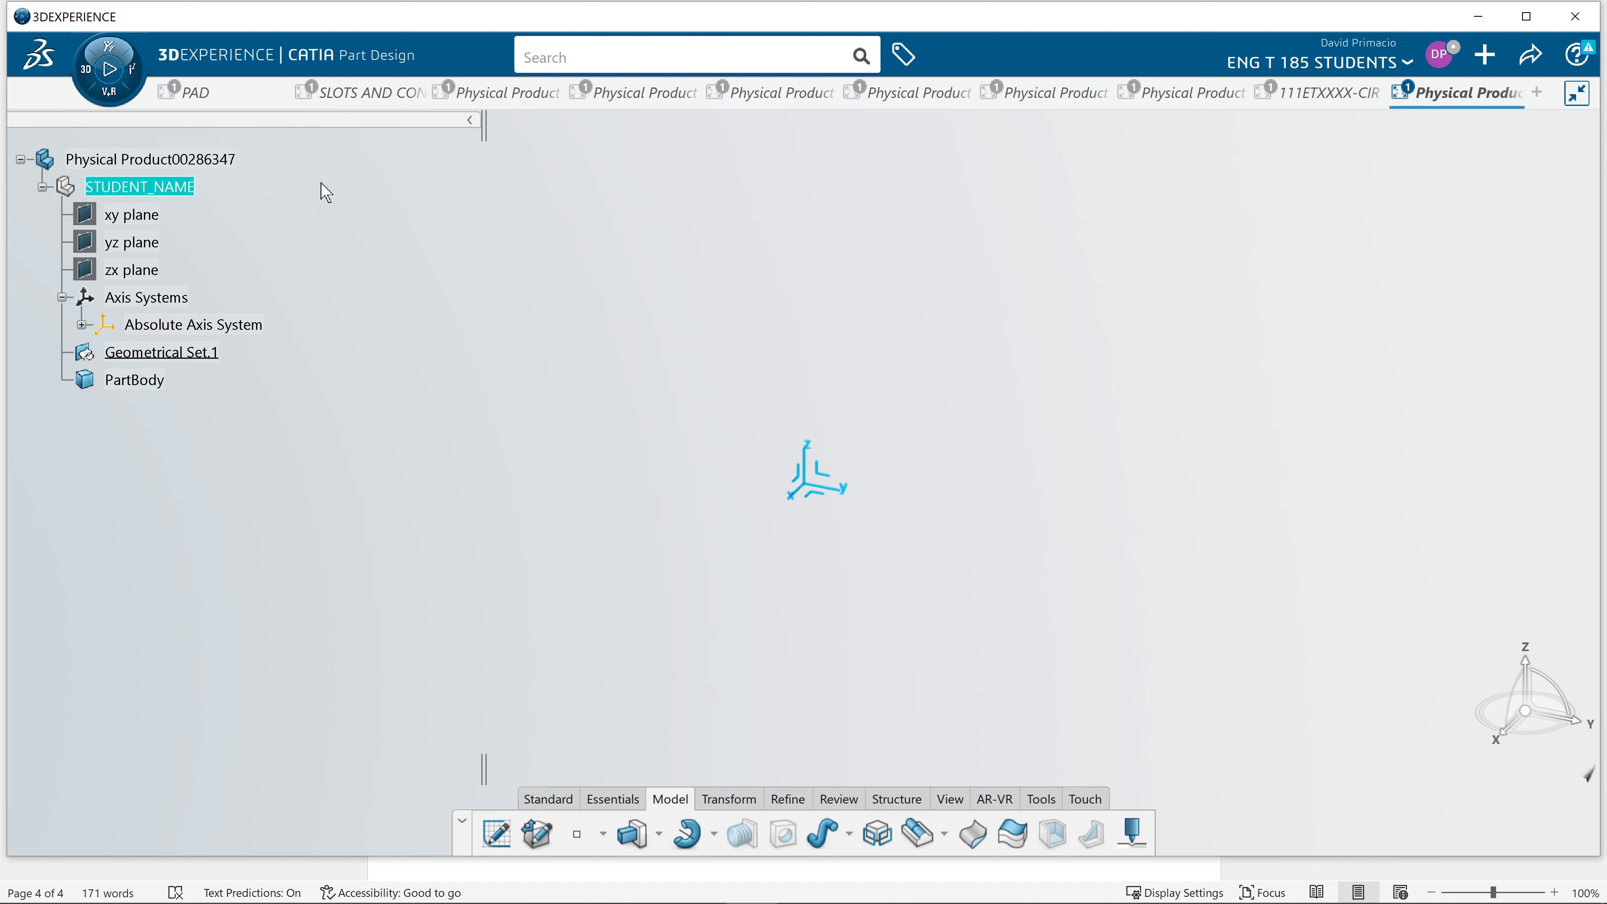
Set the physical product's title to "Sketcher workbench Demo", copying the text from the exercise list in the Word document.
{"action": "right_click", "coordinate": [221, 160]}
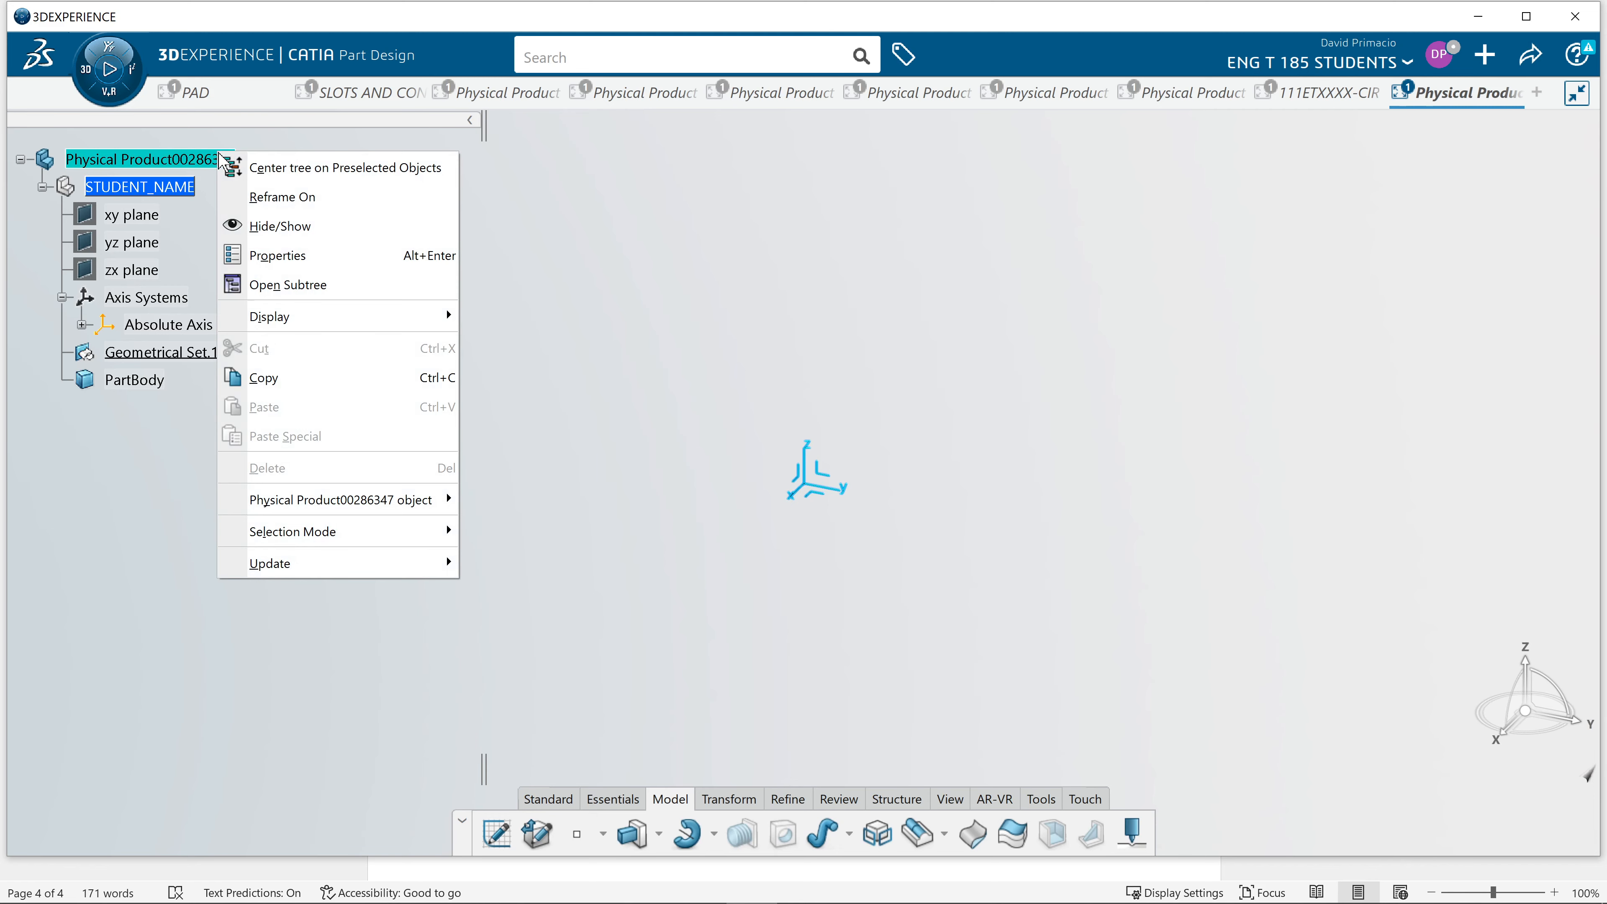
{"action": "left_click", "coordinate": [273, 255]}
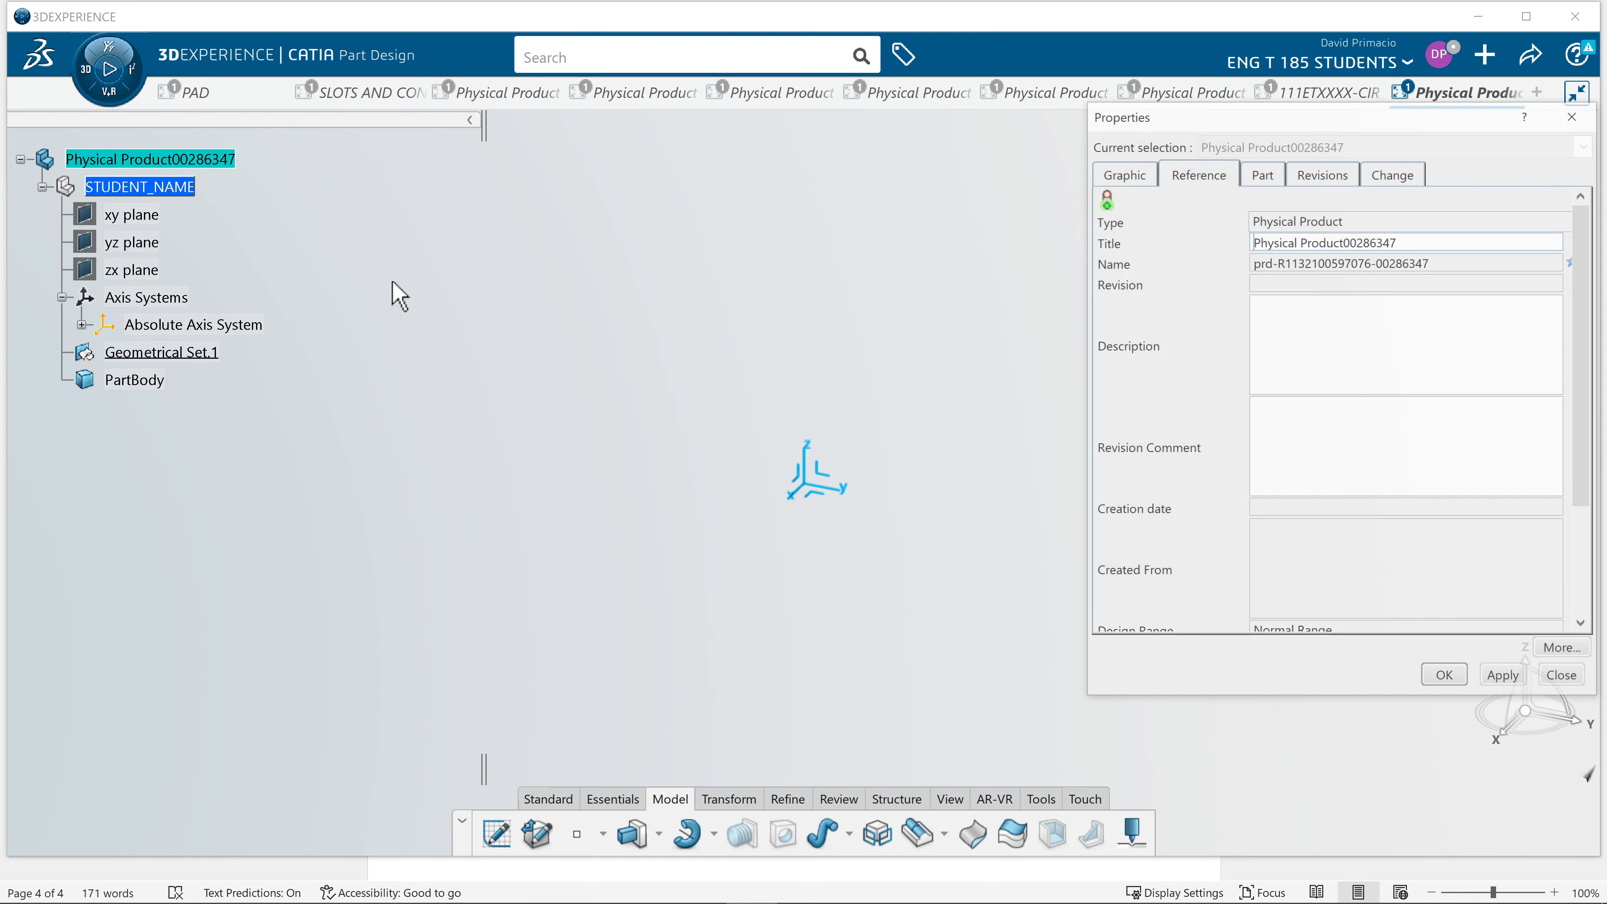
{"action": "left_click_drag", "start_coordinate": [1408, 241], "coordinate": [1214, 248]}
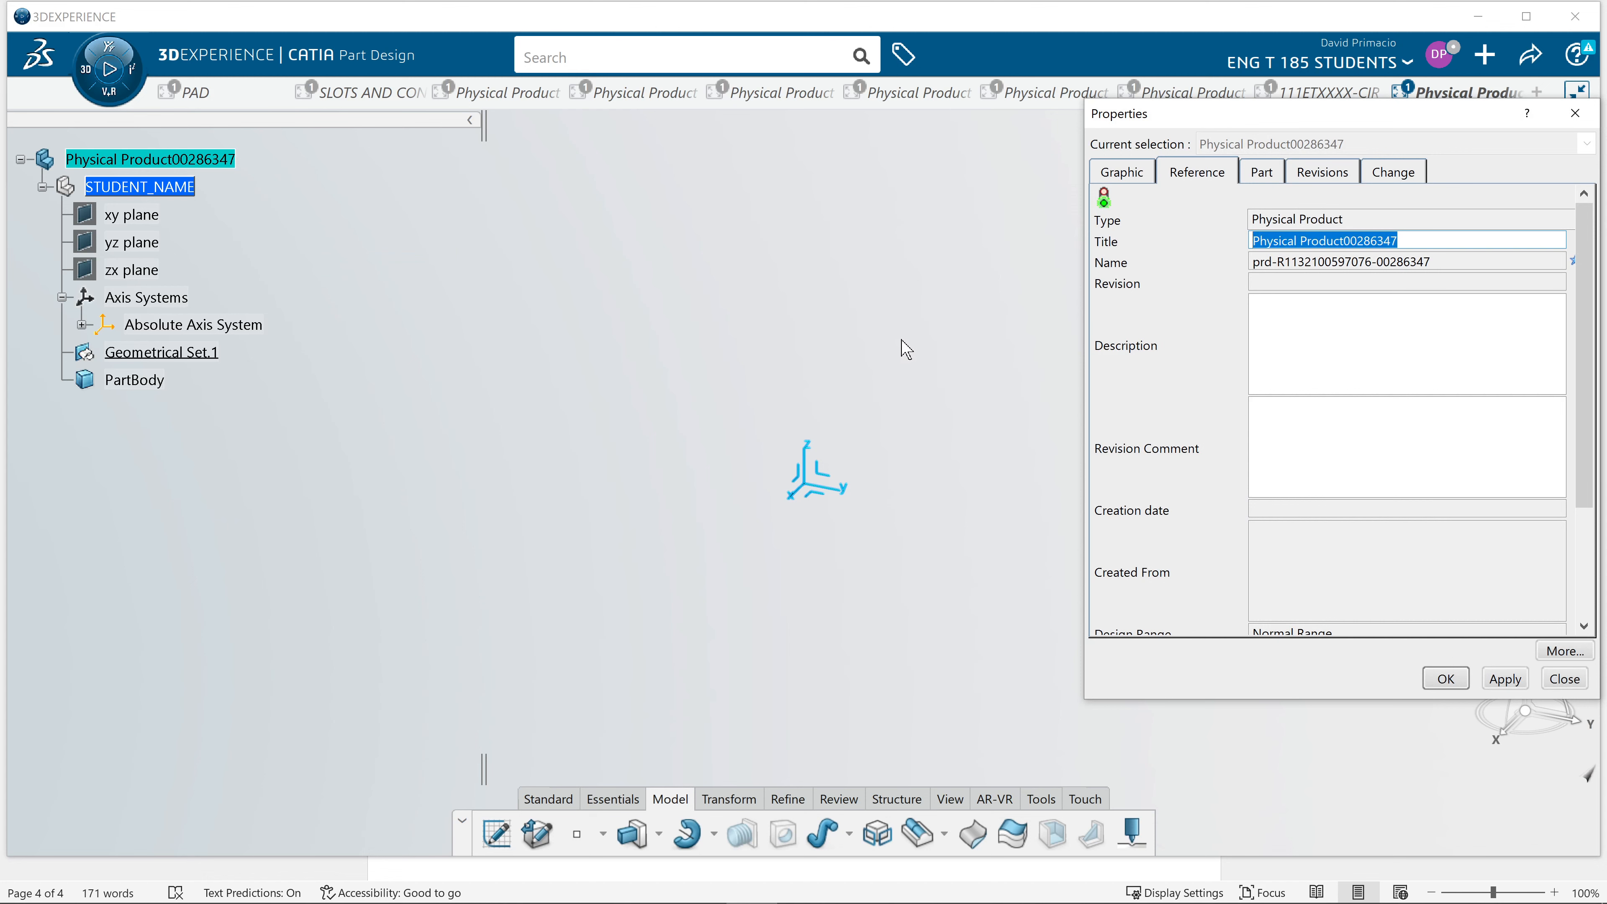
{"action": "key", "text": "alt+Tab"}
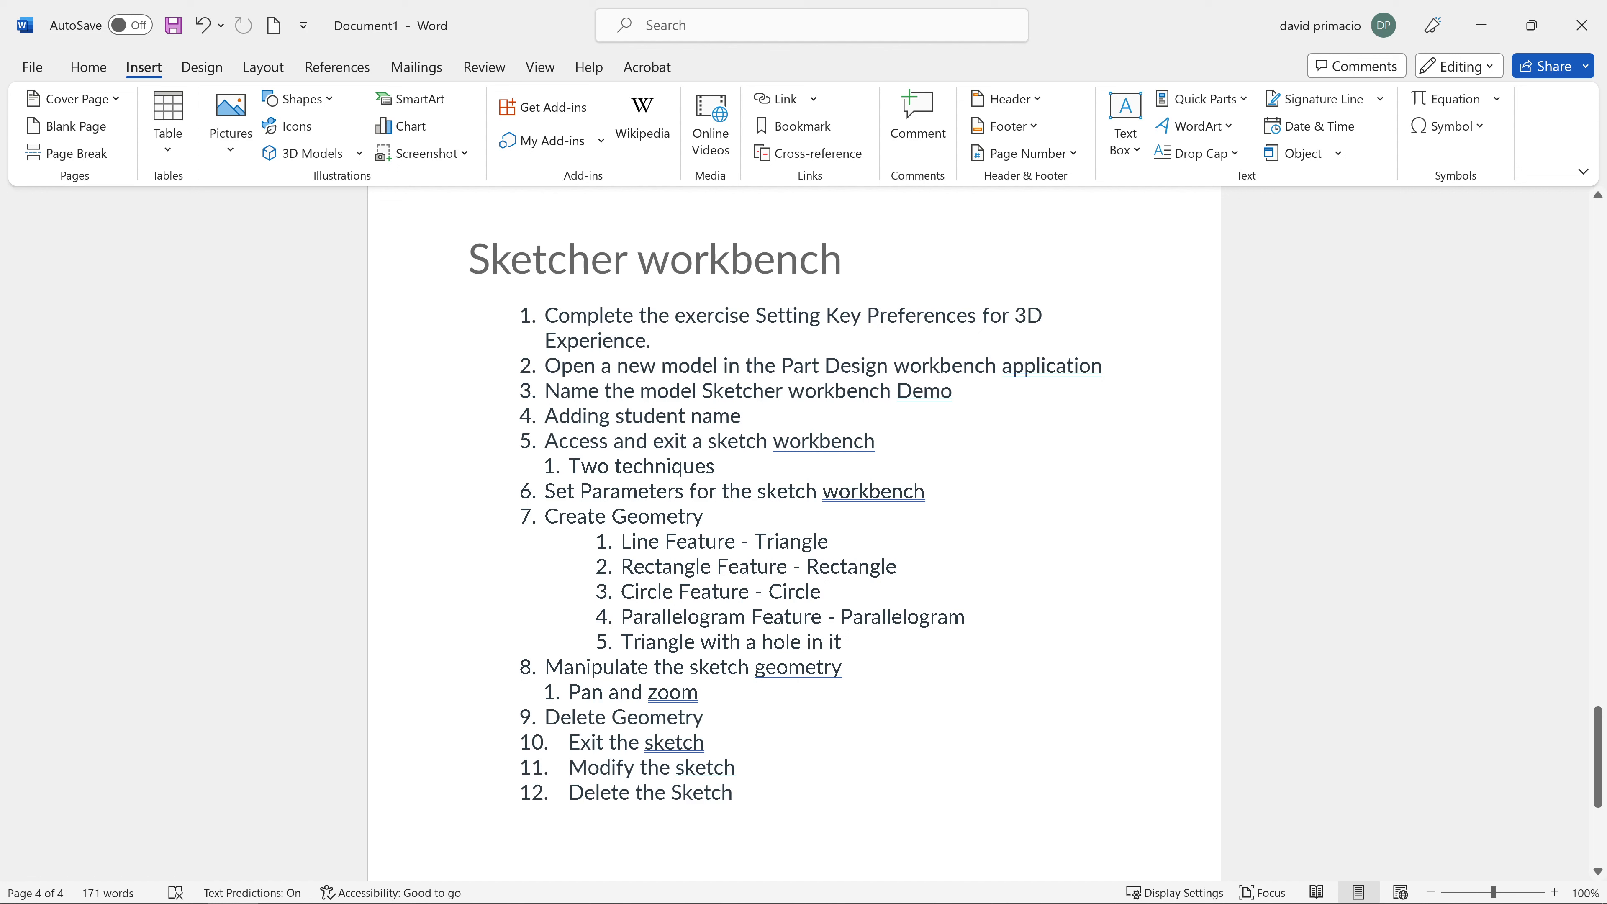
{"action": "left_click_drag", "start_coordinate": [702, 391], "coordinate": [952, 391]}
{"action": "key", "text": "ctrl+c"}
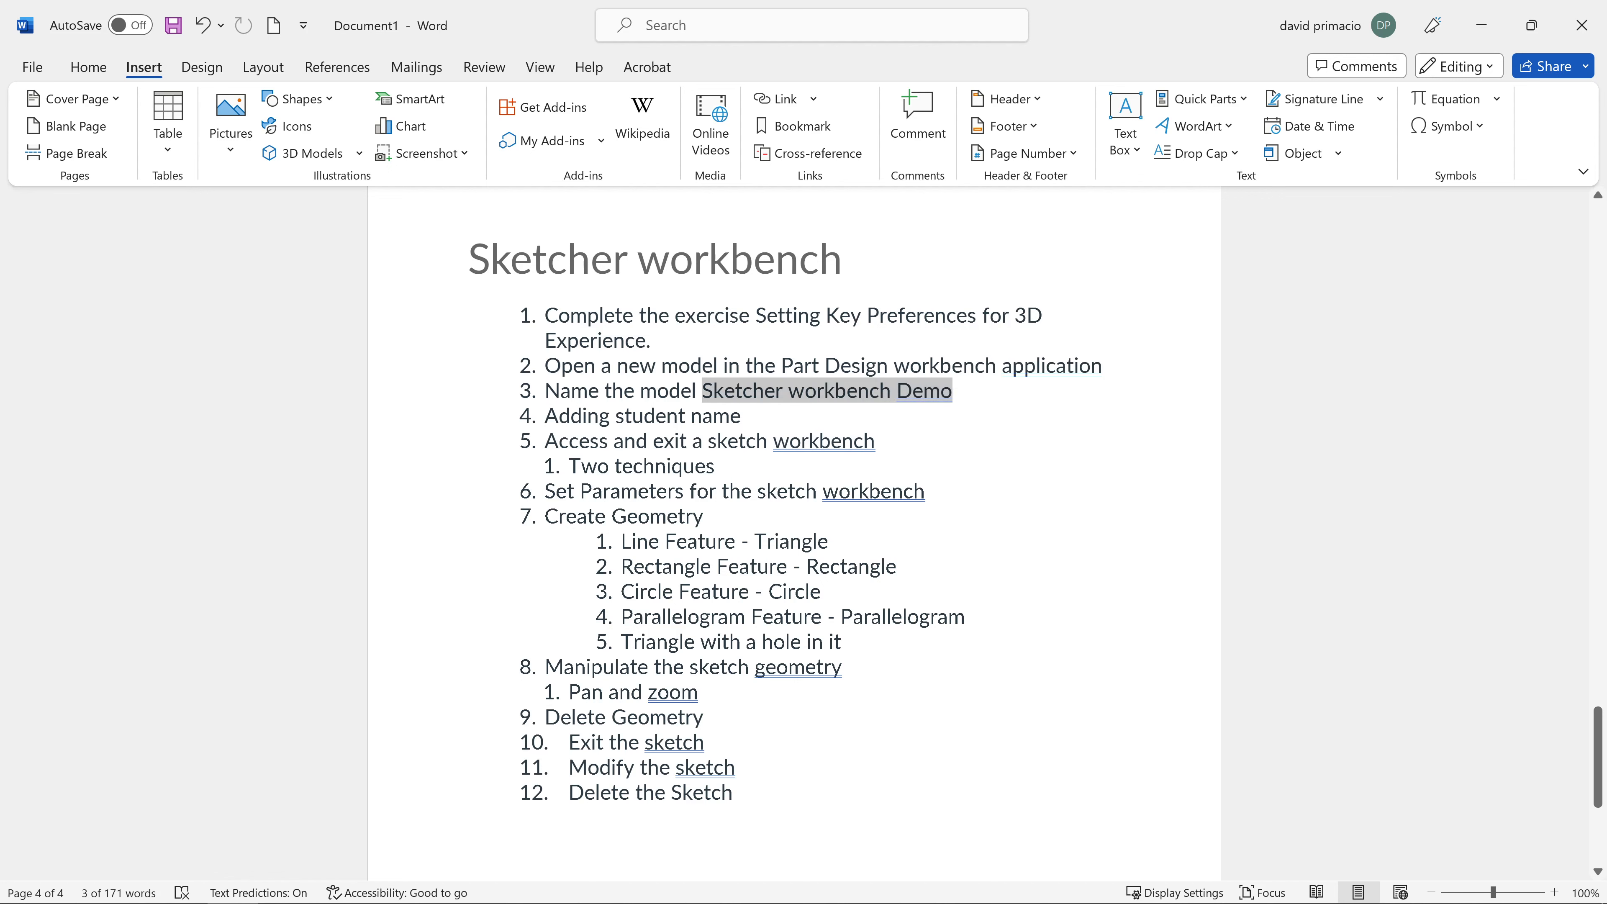
{"action": "key", "text": "alt+Tab"}
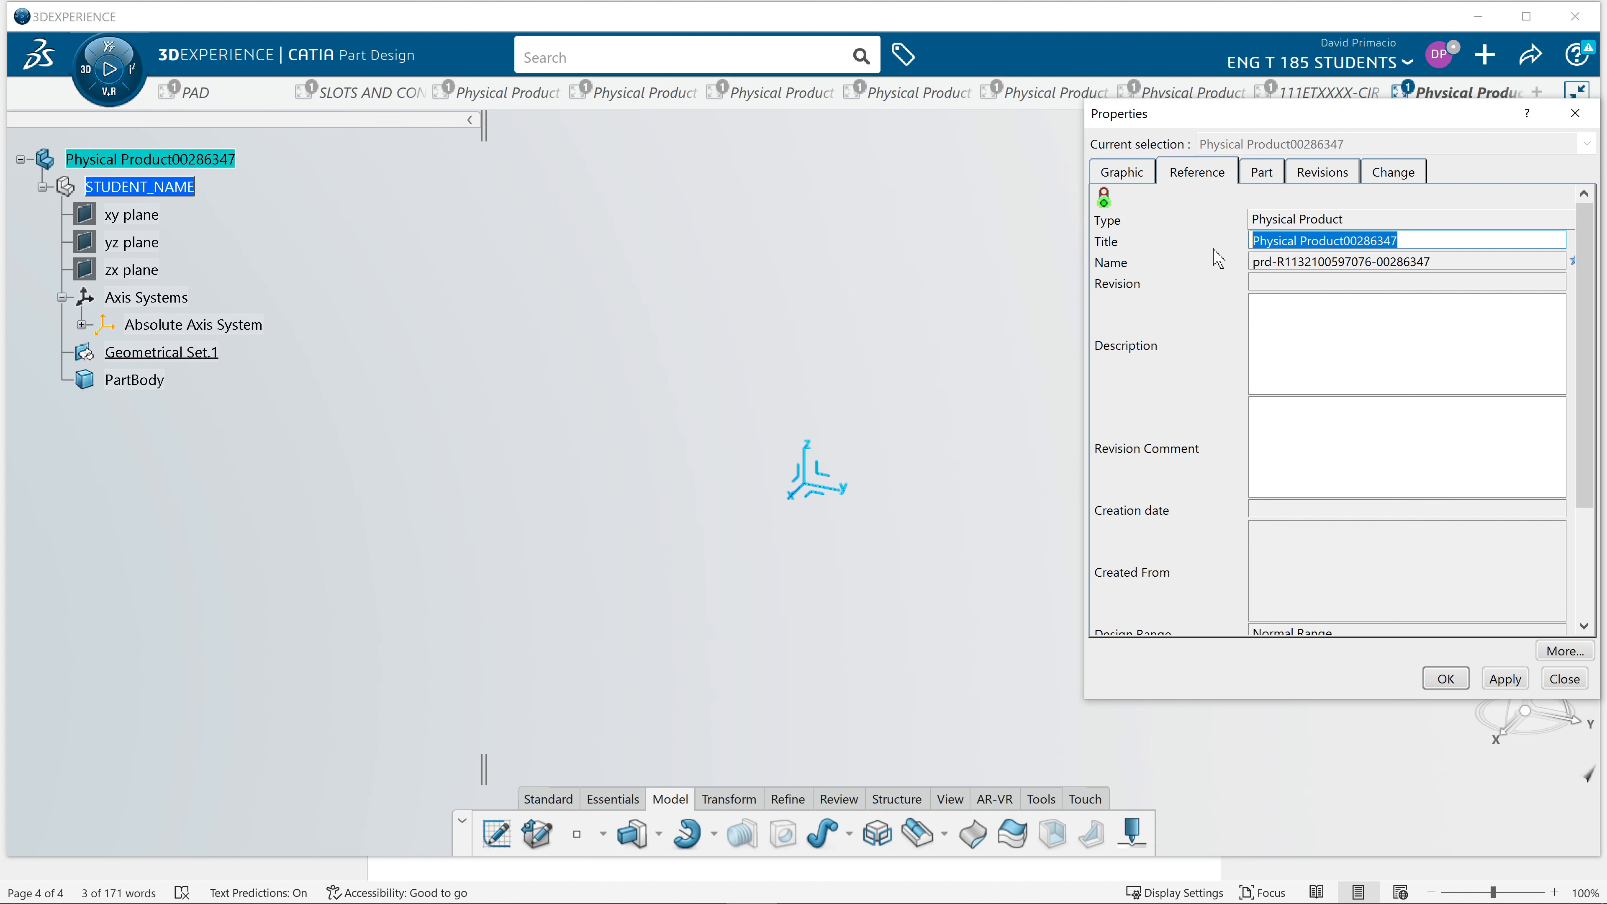
{"action": "key", "text": "ctrl+v"}
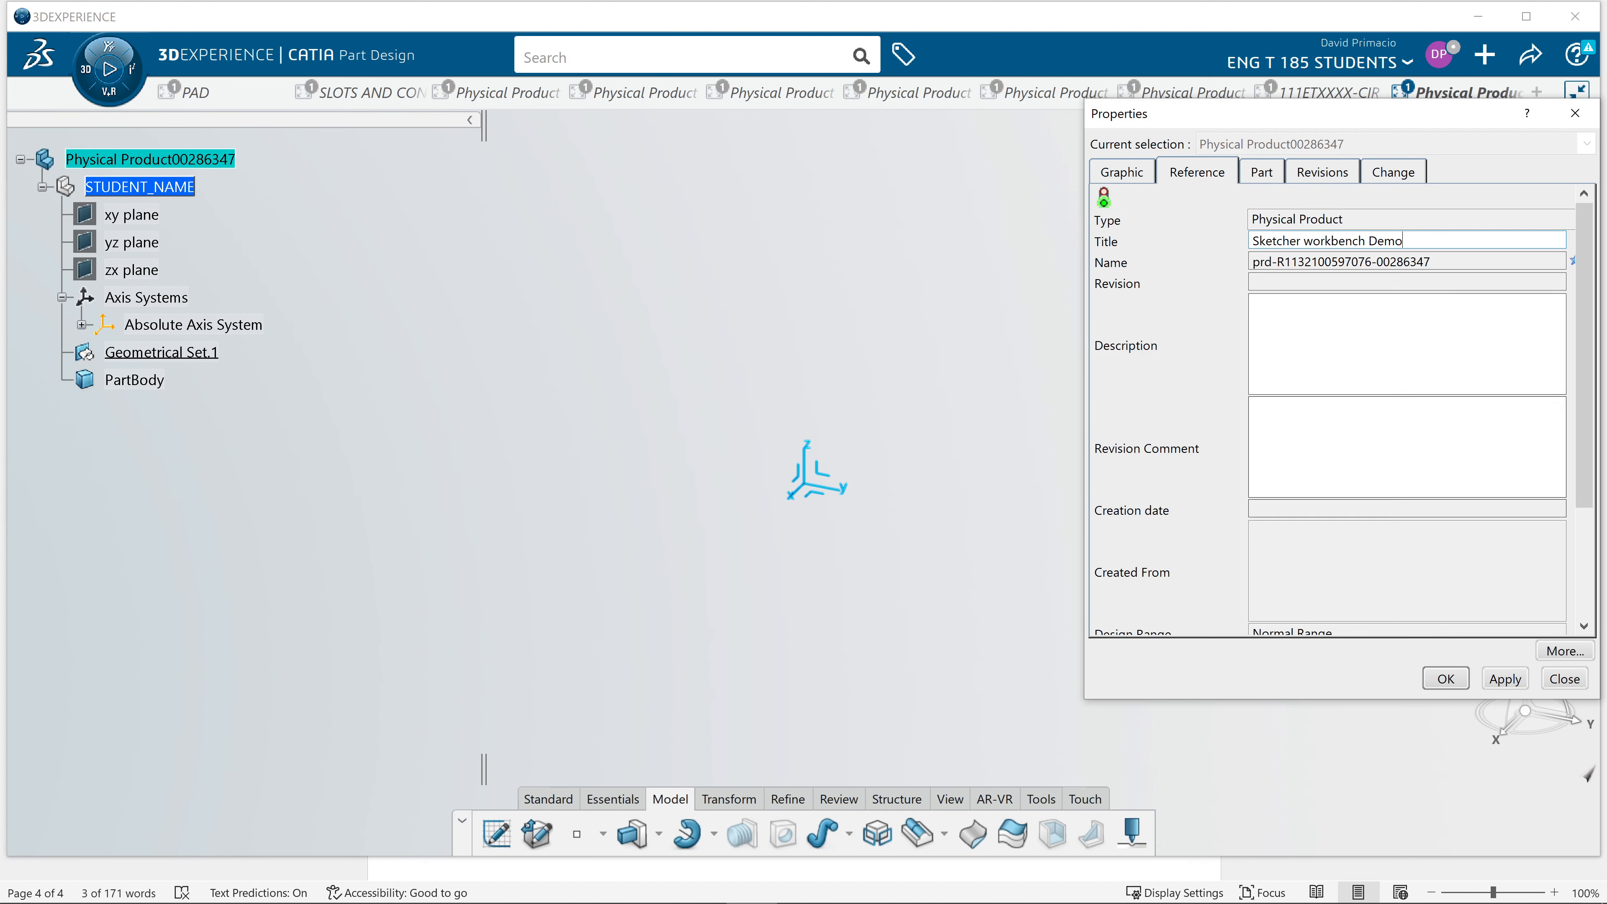
{"action": "left_click", "coordinate": [1443, 681]}
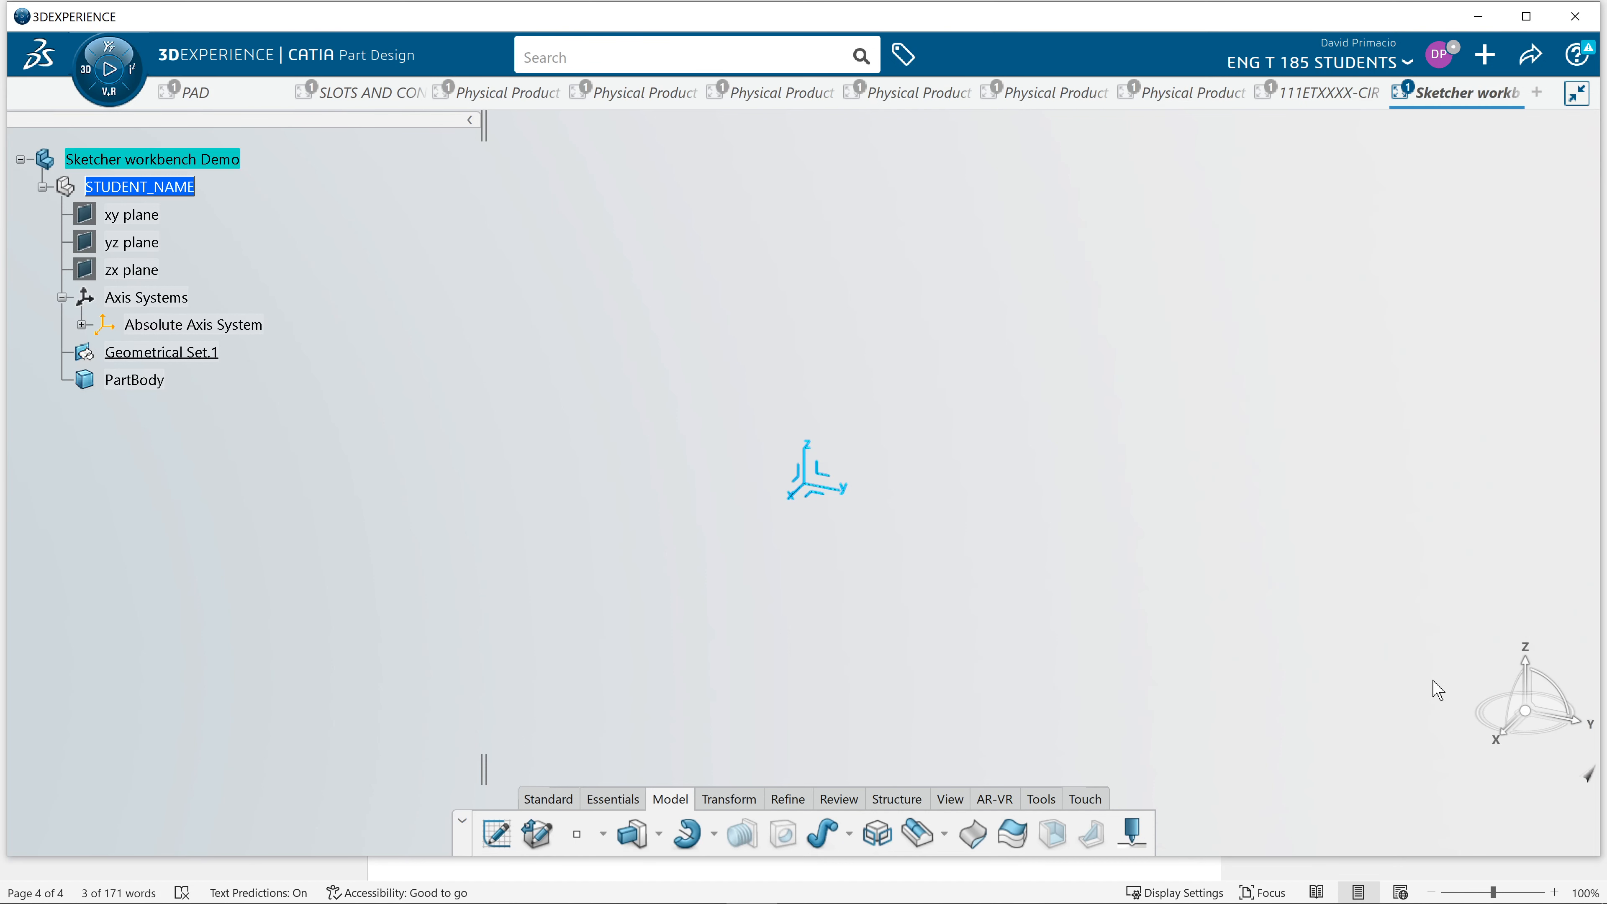
{"action": "left_click", "coordinate": [276, 410]}
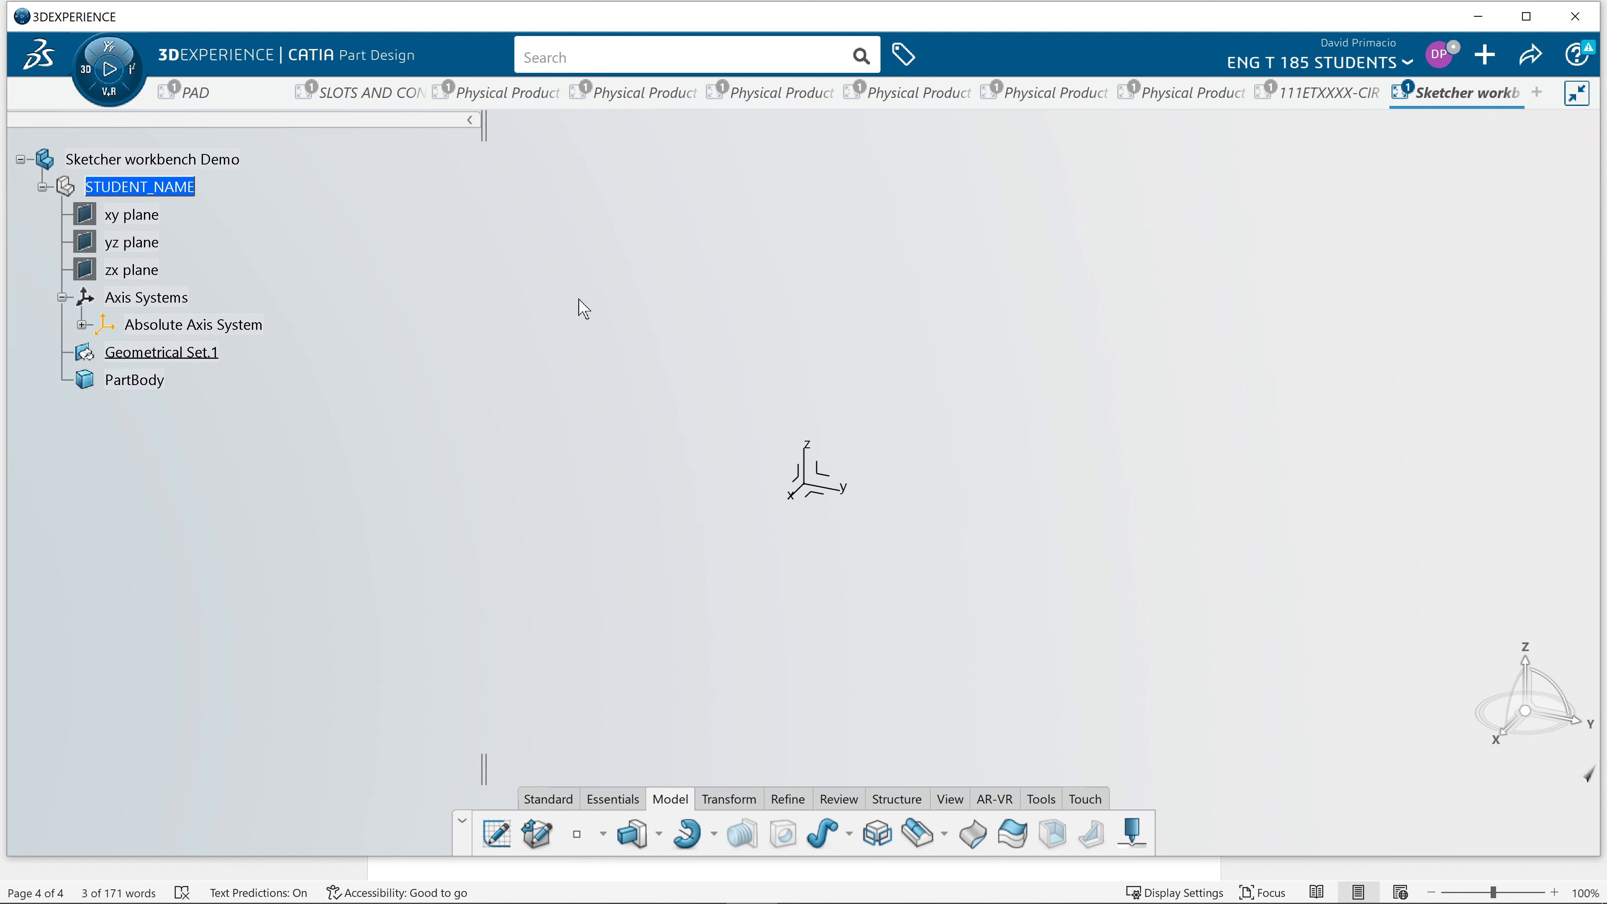
Create another 3D part in a new tab to inspect its Axis Systems branch, and close it without saving.
{"action": "left_click", "coordinate": [1538, 93]}
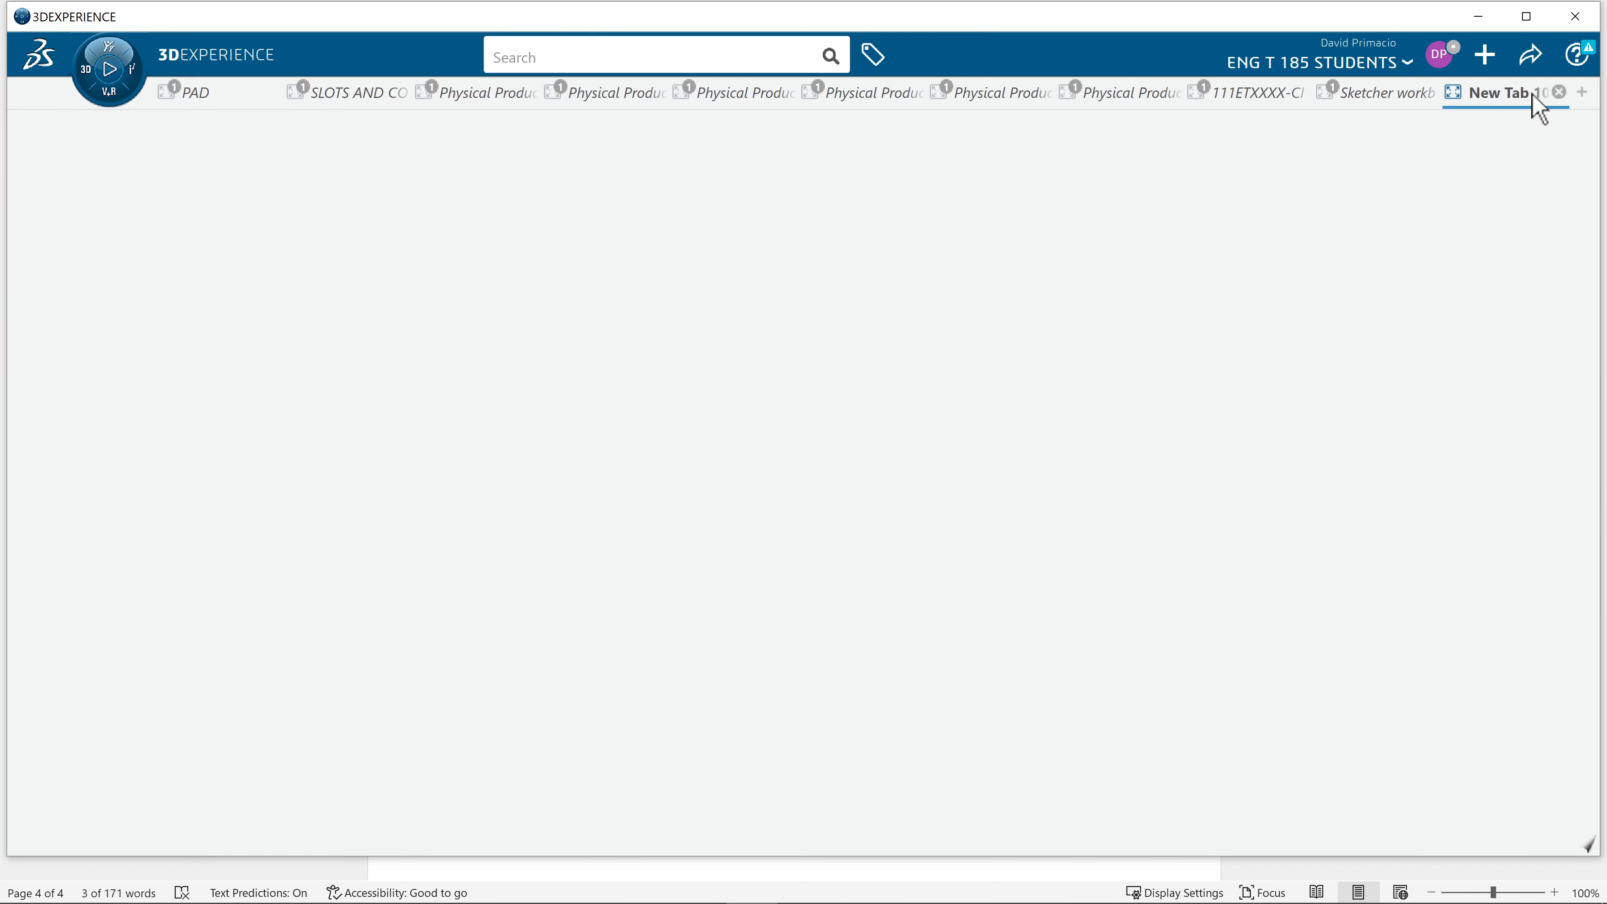
{"action": "left_click", "coordinate": [83, 71]}
{"action": "left_click", "coordinate": [79, 365]}
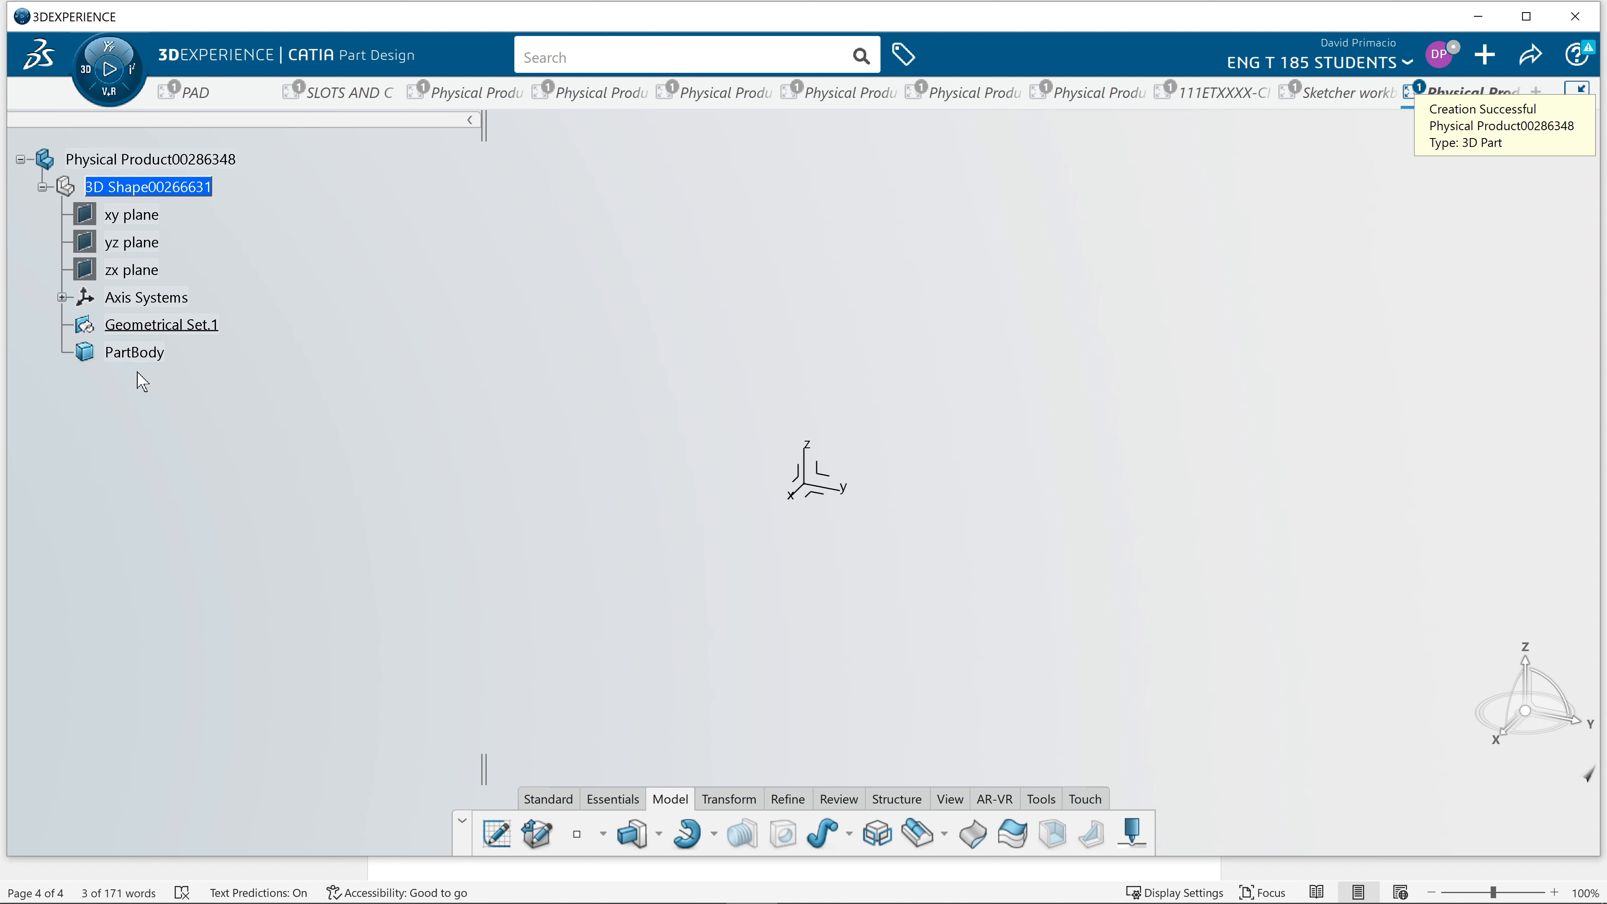
{"action": "left_click", "coordinate": [62, 297]}
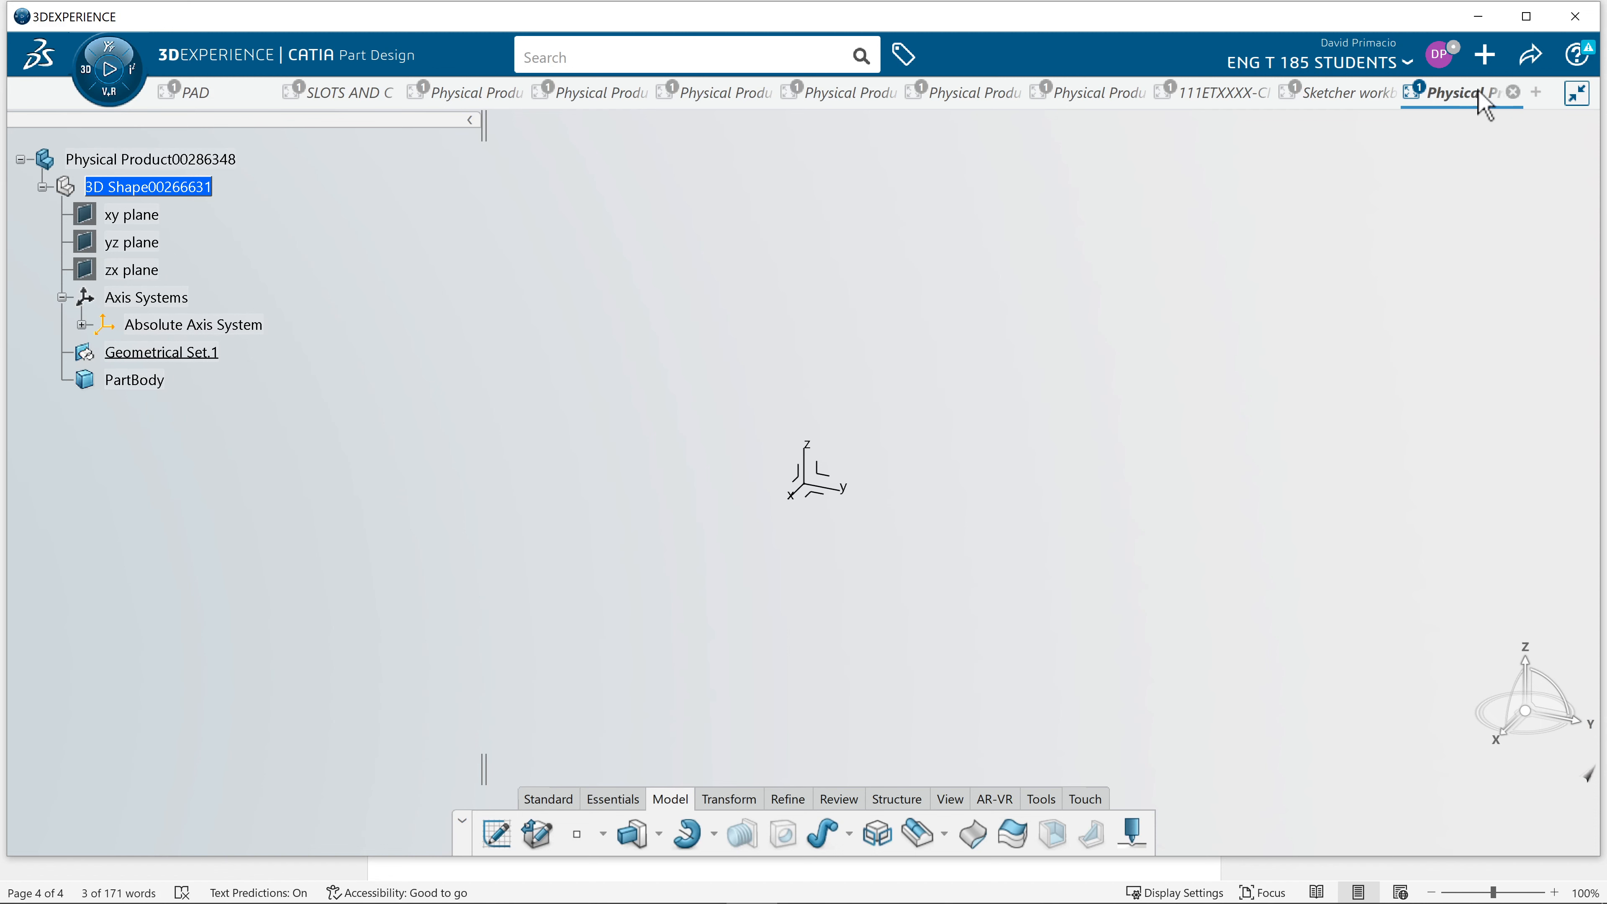
{"action": "left_click", "coordinate": [1512, 92]}
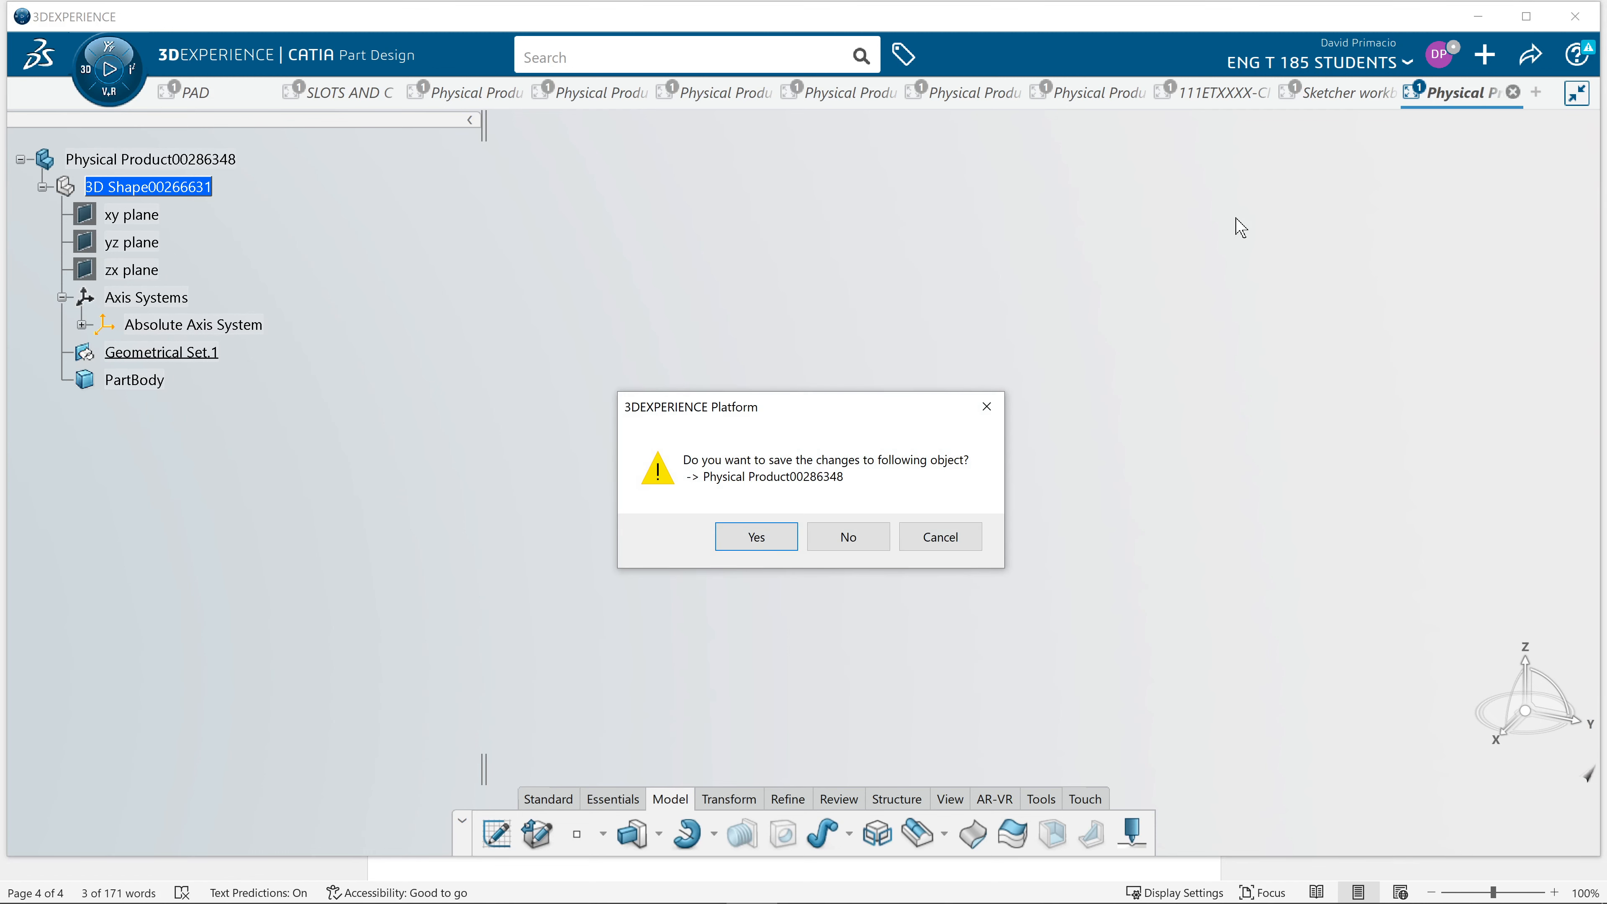
{"action": "left_click", "coordinate": [845, 539]}
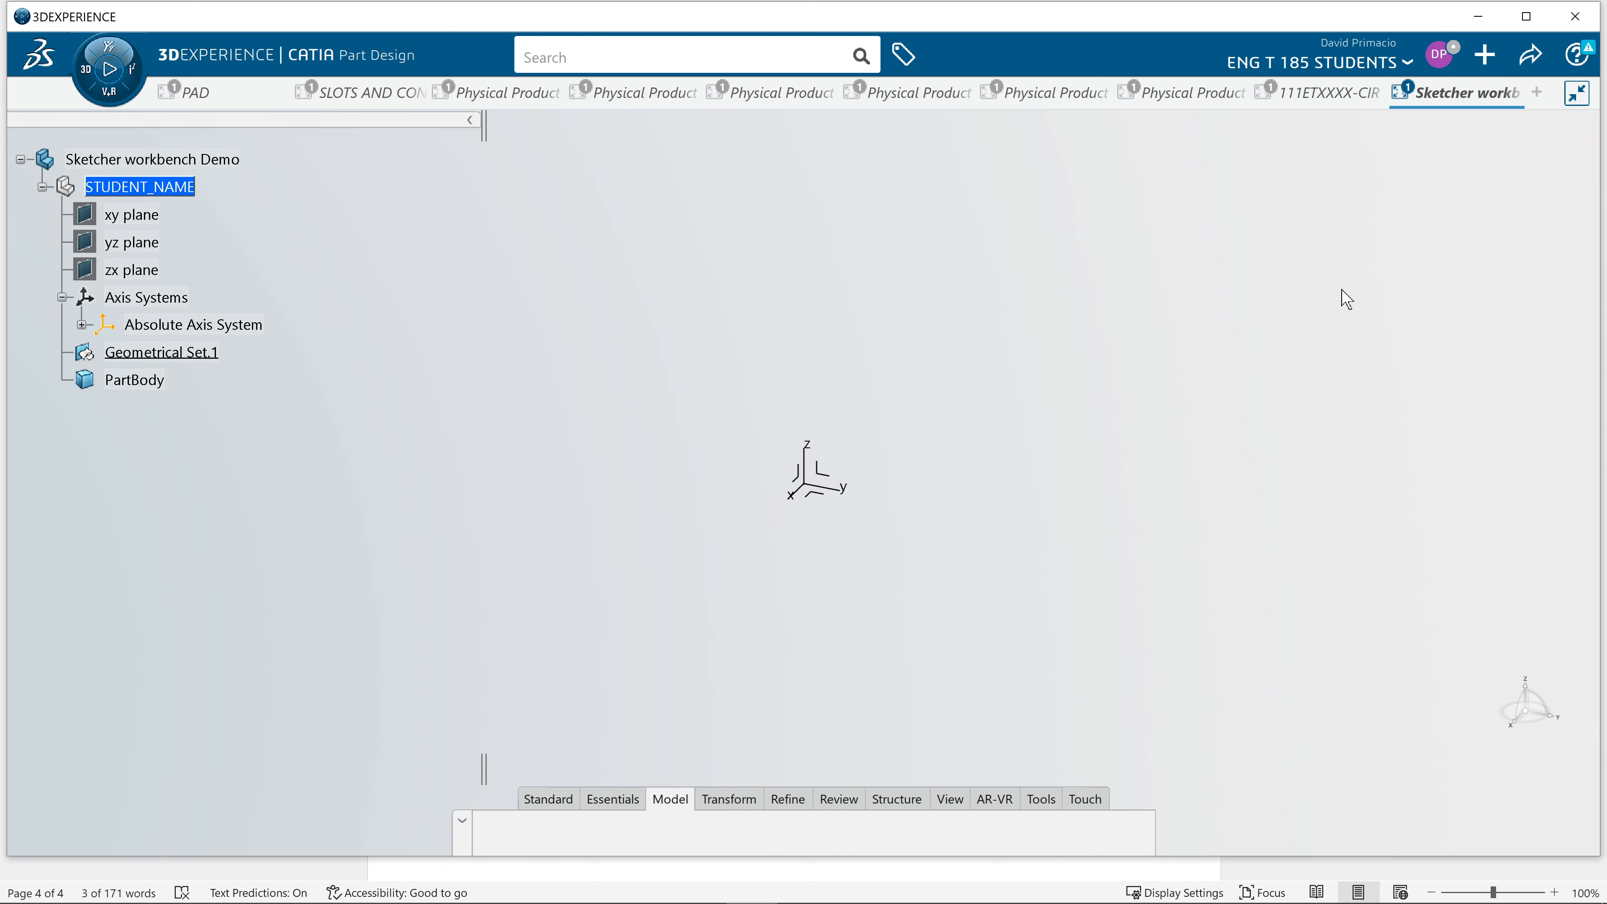